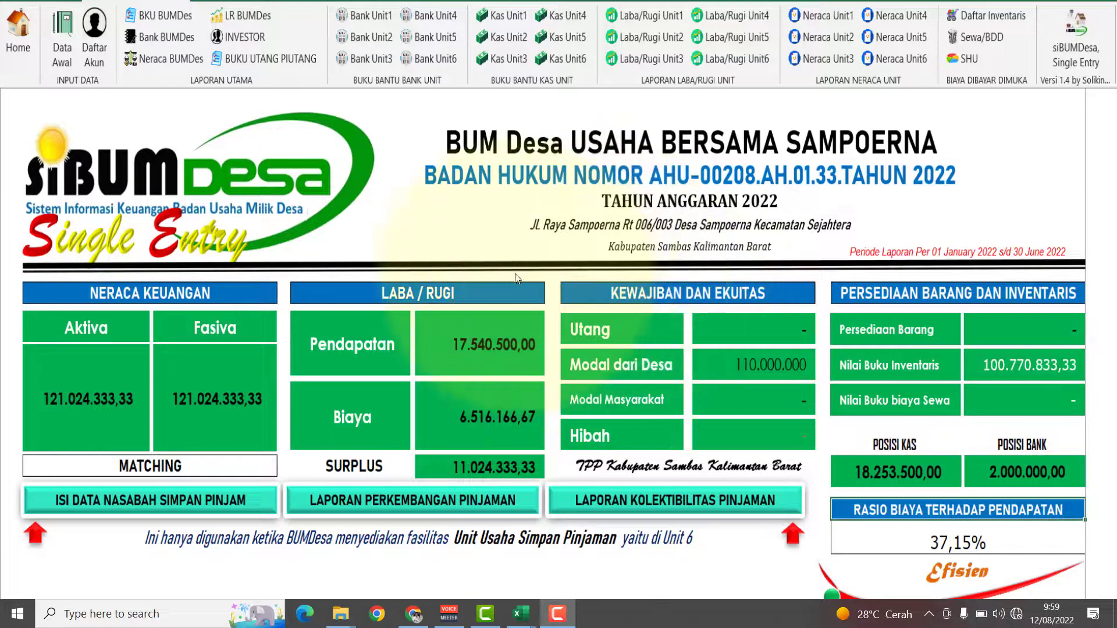
Look over the update link in the YouTube Studio video description and the workbooks in the SIMULASI TUTUP BUKU folder.
click(416, 615)
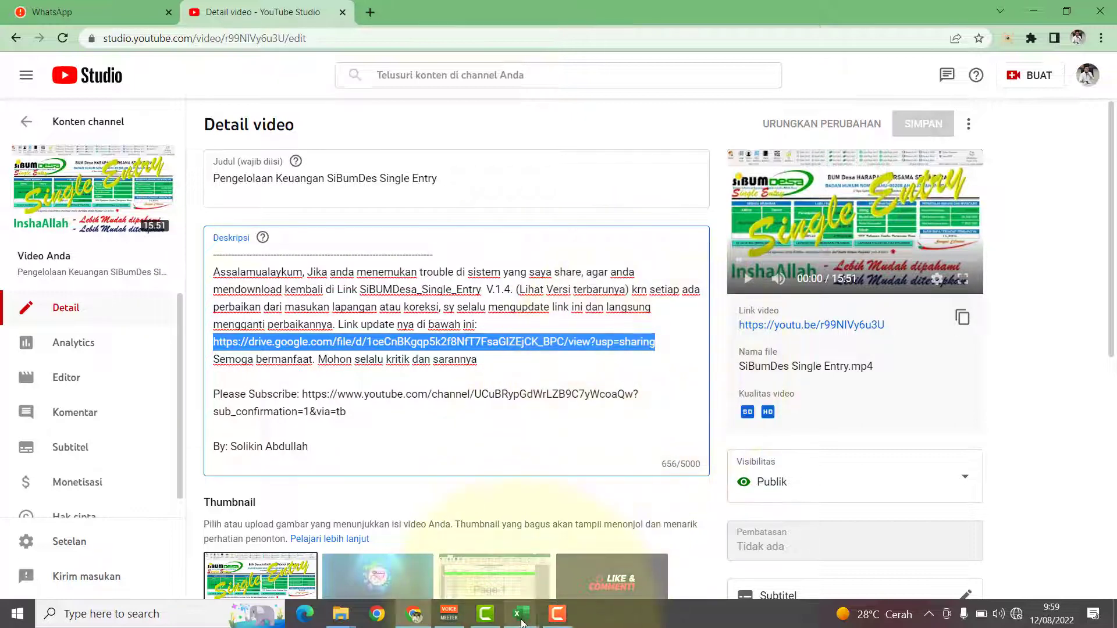
mouse_move(338, 616)
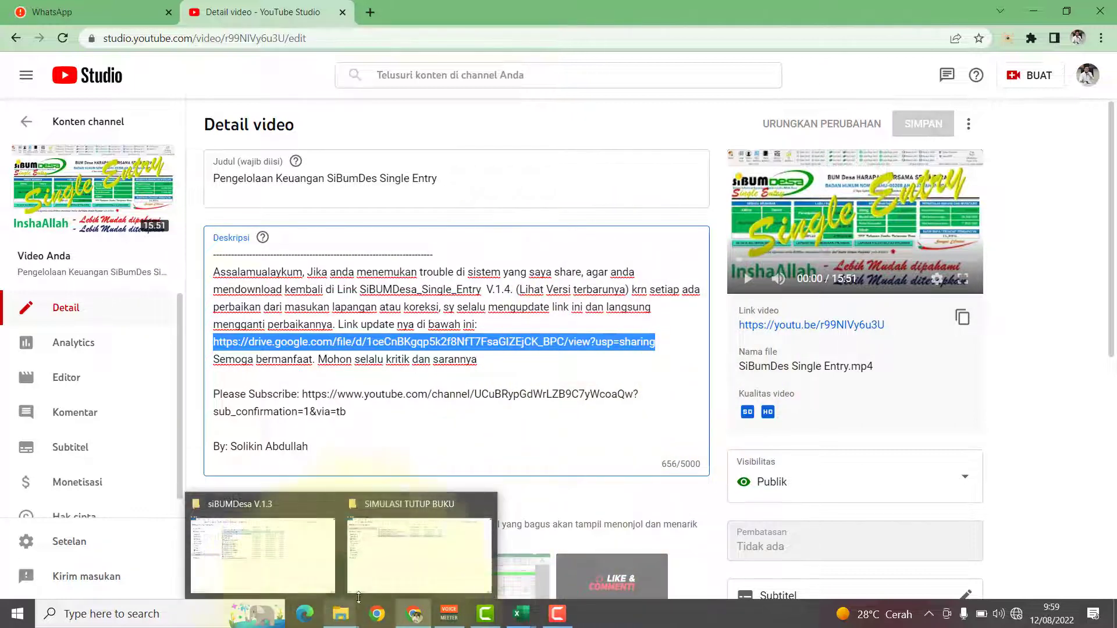
click(421, 557)
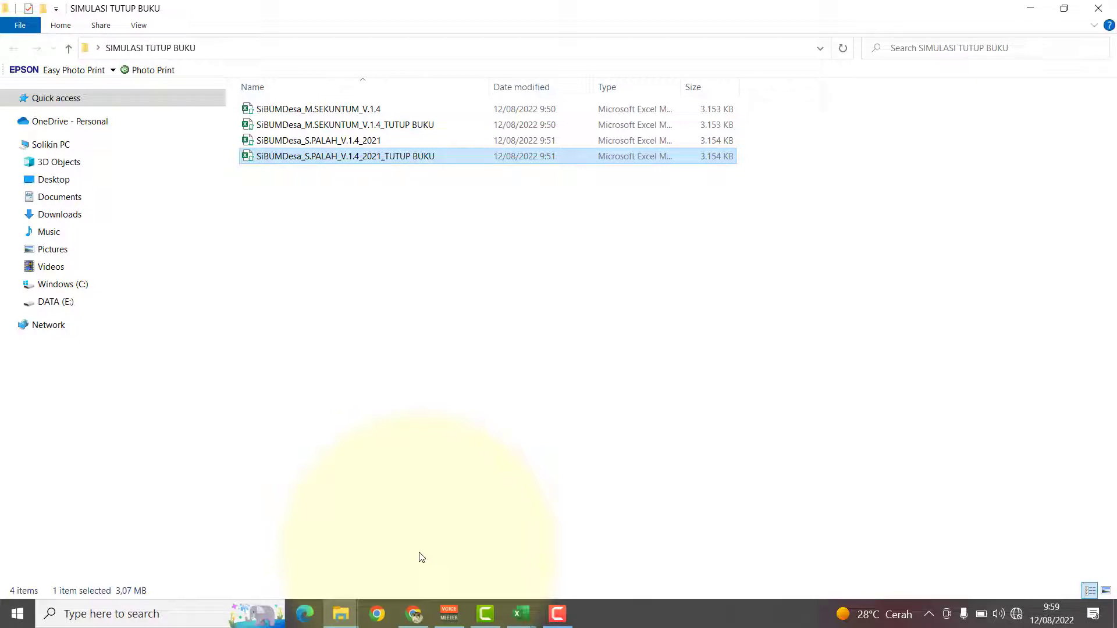
Switch to the SiBUMDesa_M.SEKUNTUM_V.1.4_TUTUP BUKU workbook in Excel, review its SHU profit-sharing sheet, and return to the dashboard.
click(521, 618)
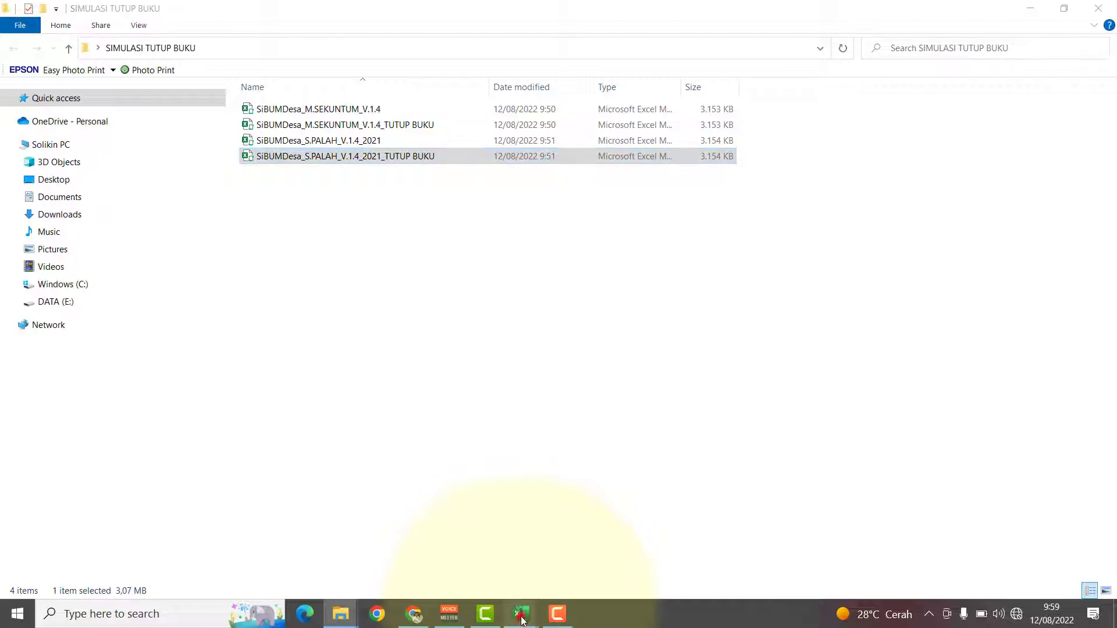
click(452, 553)
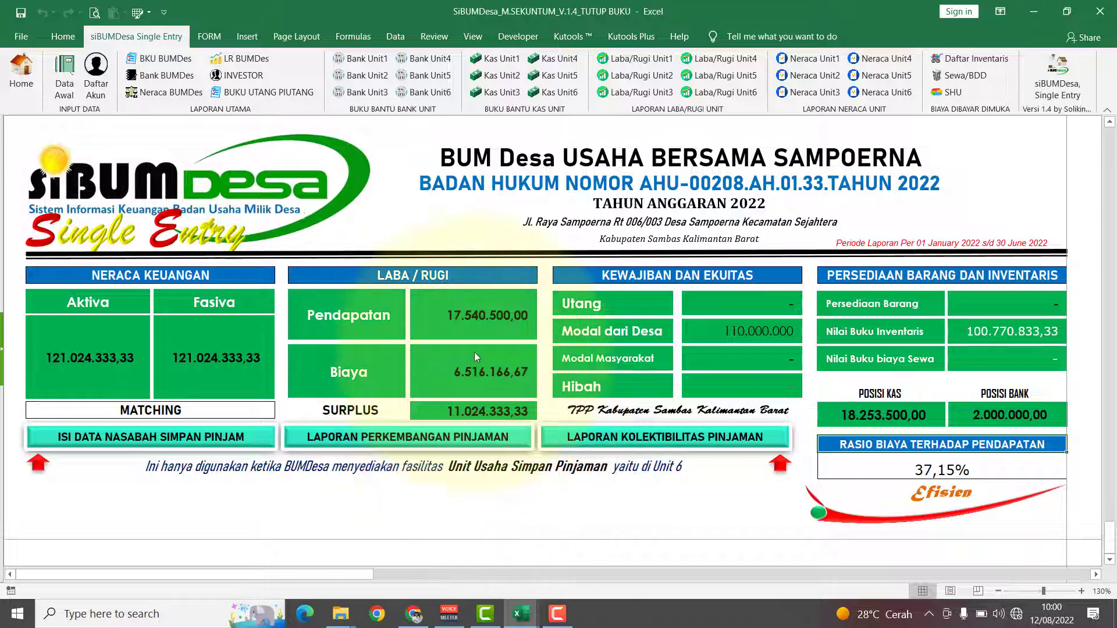
click(954, 93)
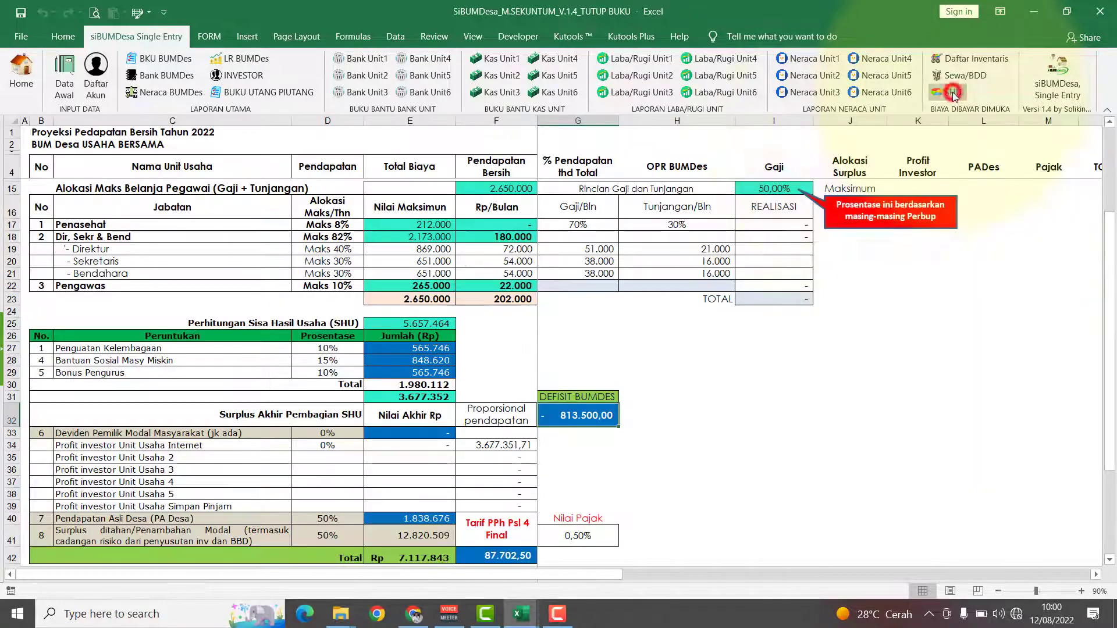
scroll(552, 421, down, 3)
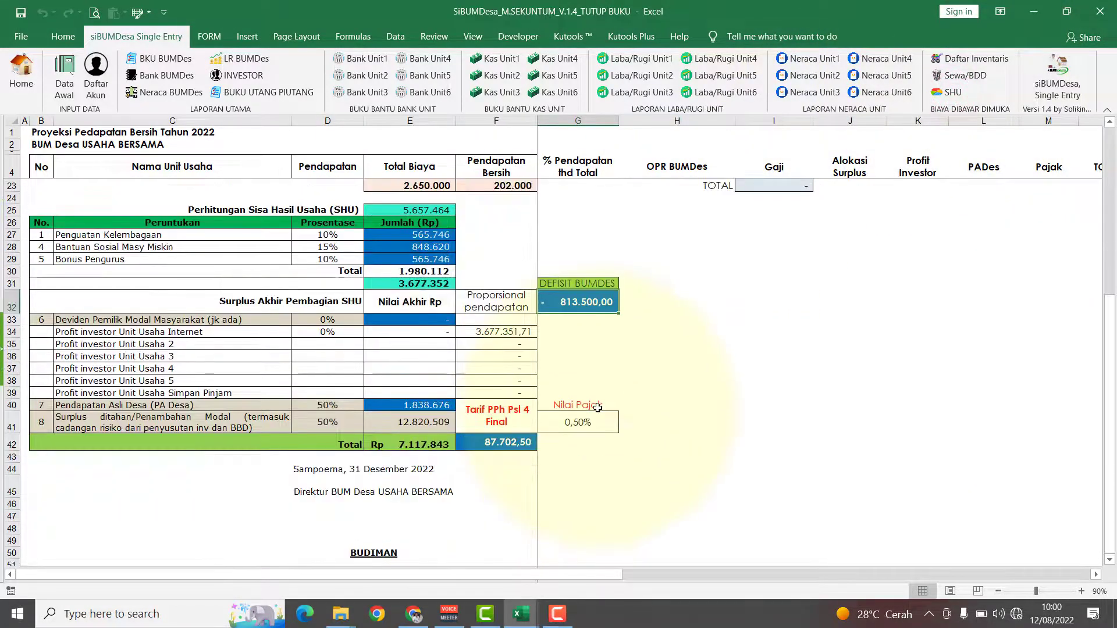
scroll(597, 408, up, 4)
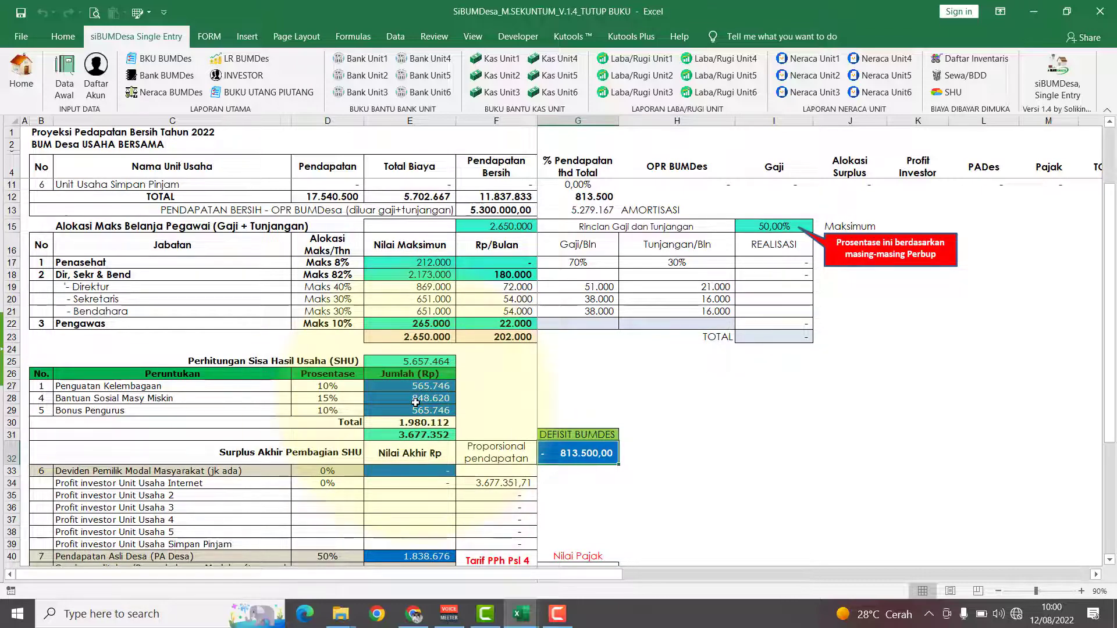
scroll(415, 402, down, 3)
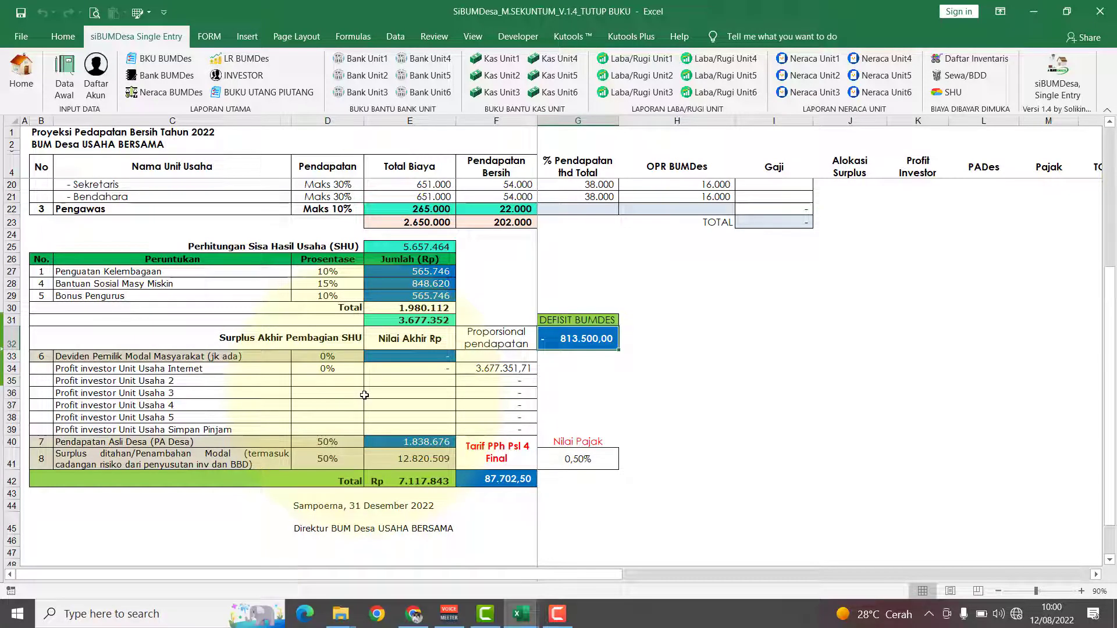
scroll(367, 399, up, 3)
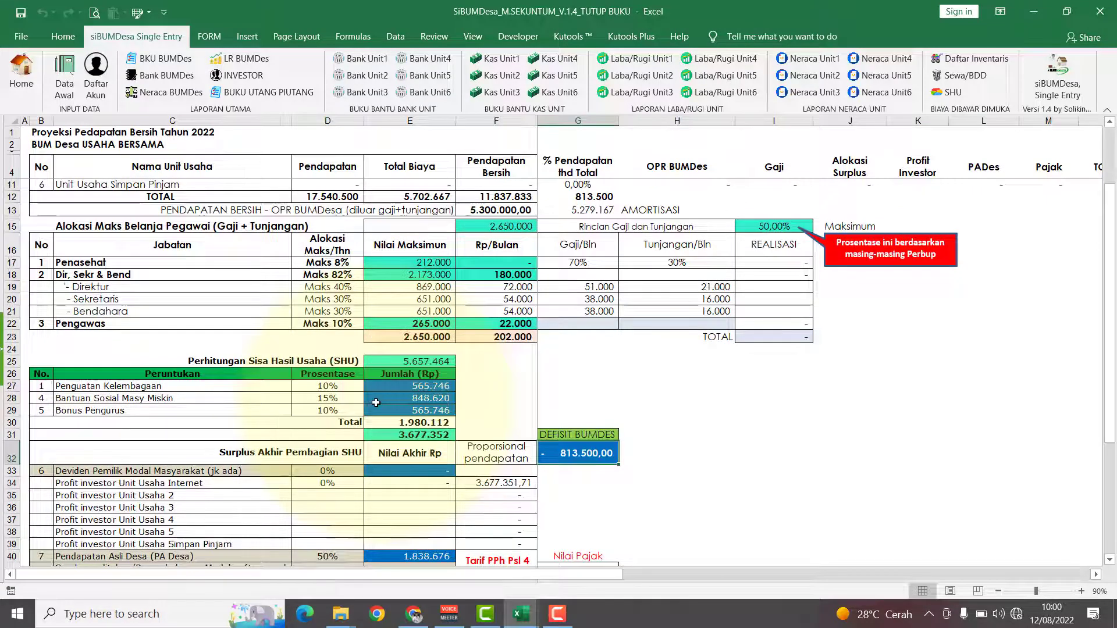
click(21, 79)
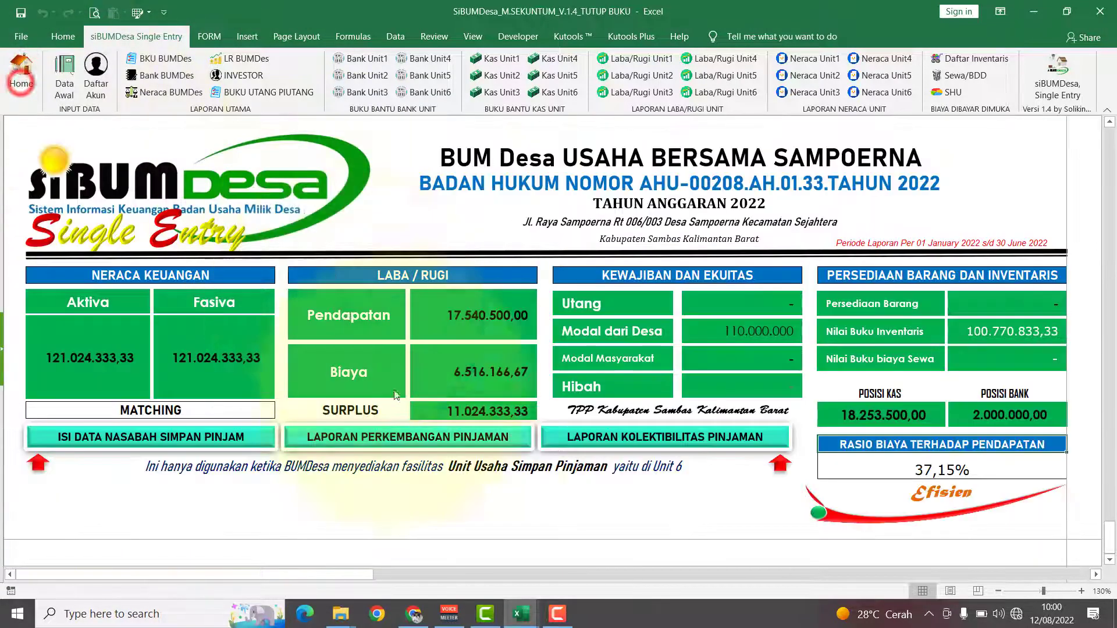
Switch to the SiBUMDesa_S.PALAH_V.1.4_2021_TUTUP BUKU workbook and examine its profit-sharing figures on the SHU sheet.
click(521, 614)
click(573, 554)
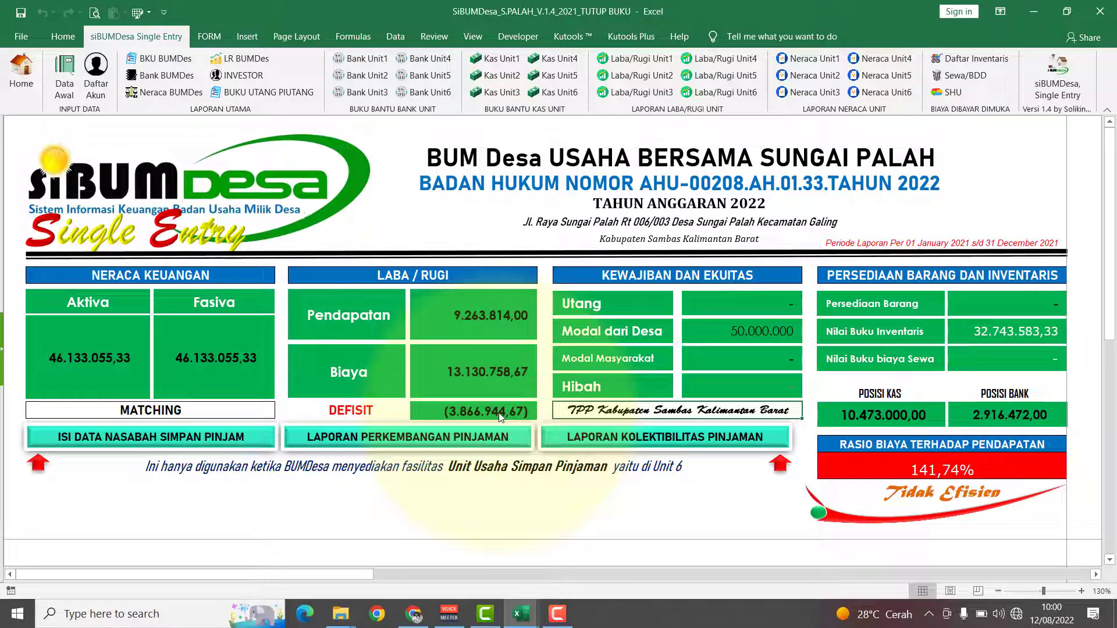
click(952, 92)
scroll(520, 398, down, 2)
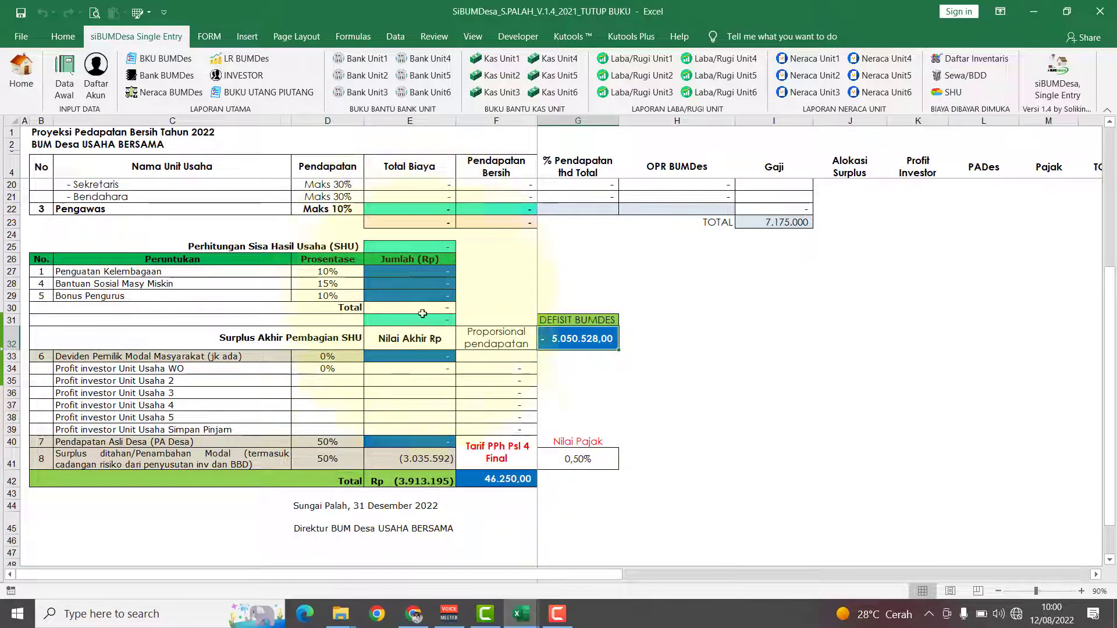
scroll(428, 442, up, 5)
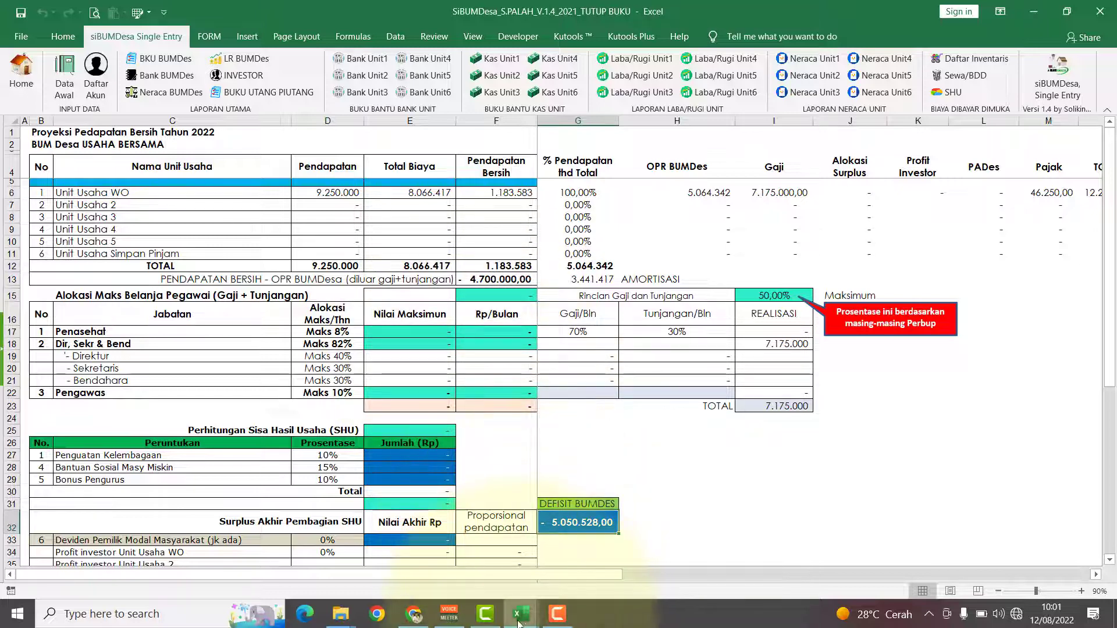
Go back to the M.SEKUNTUM closing workbook and bring up the profit allocation section of its SHU sheet.
mouse_move(518, 621)
click(456, 545)
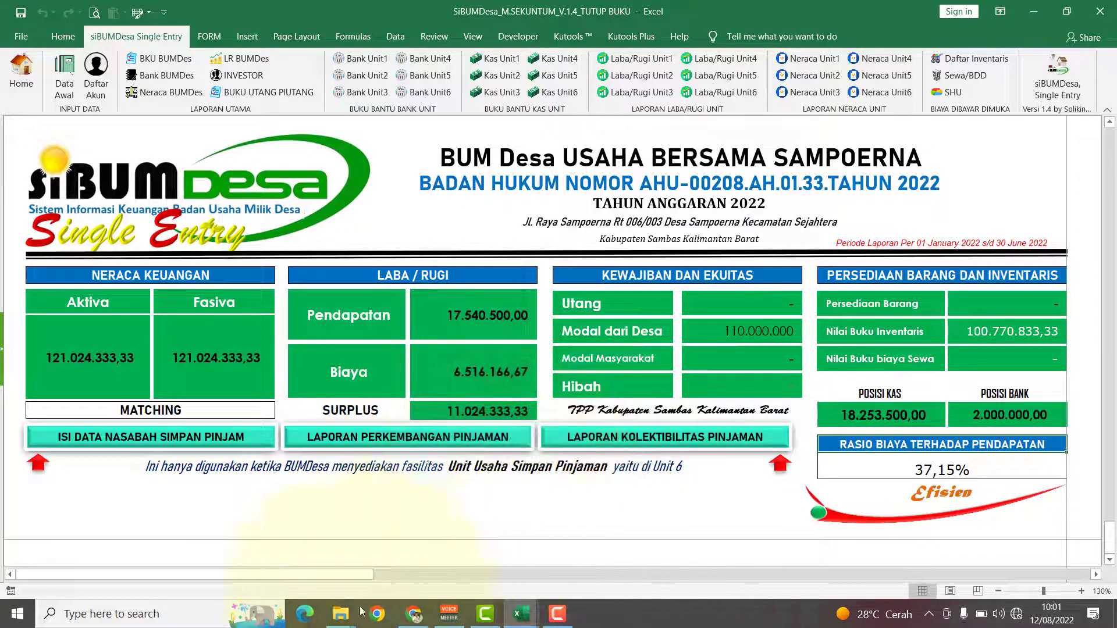
click(465, 548)
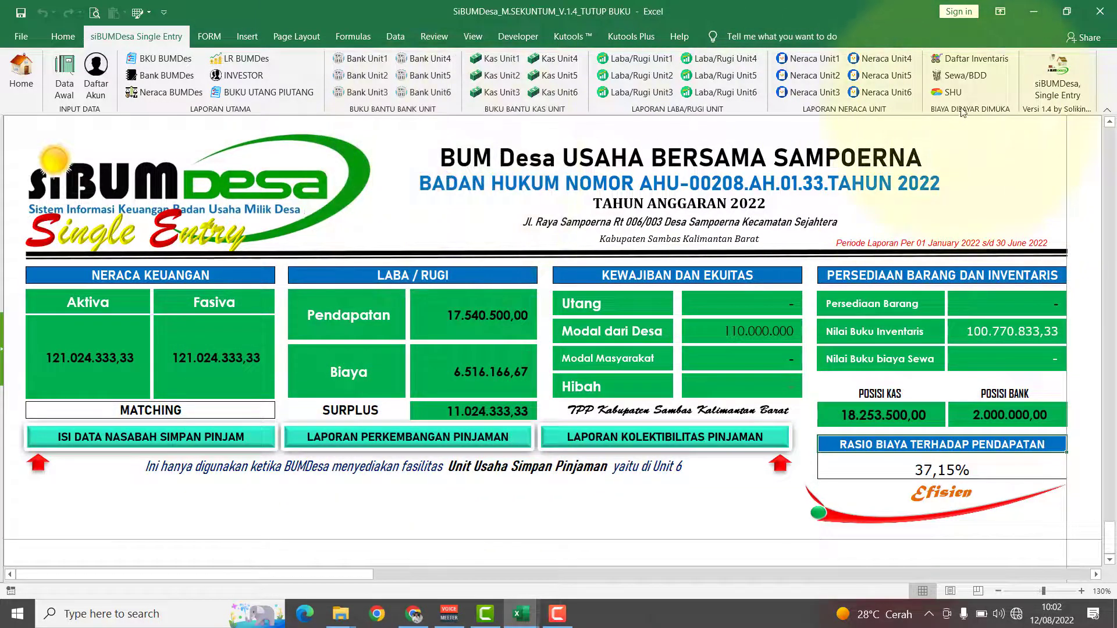
click(949, 92)
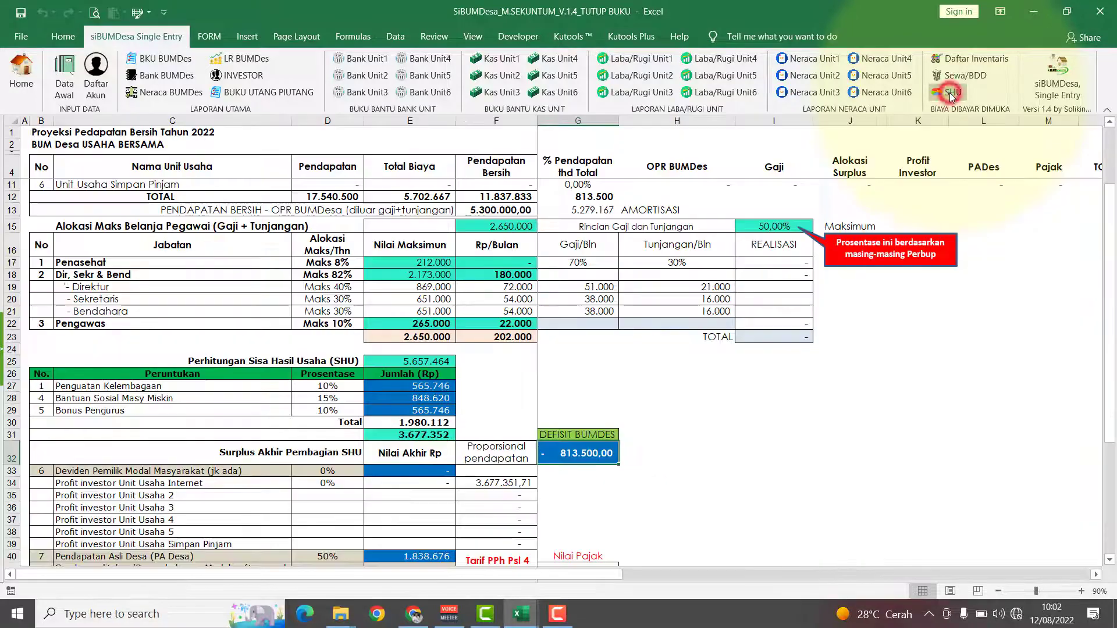
scroll(587, 403, down, 1)
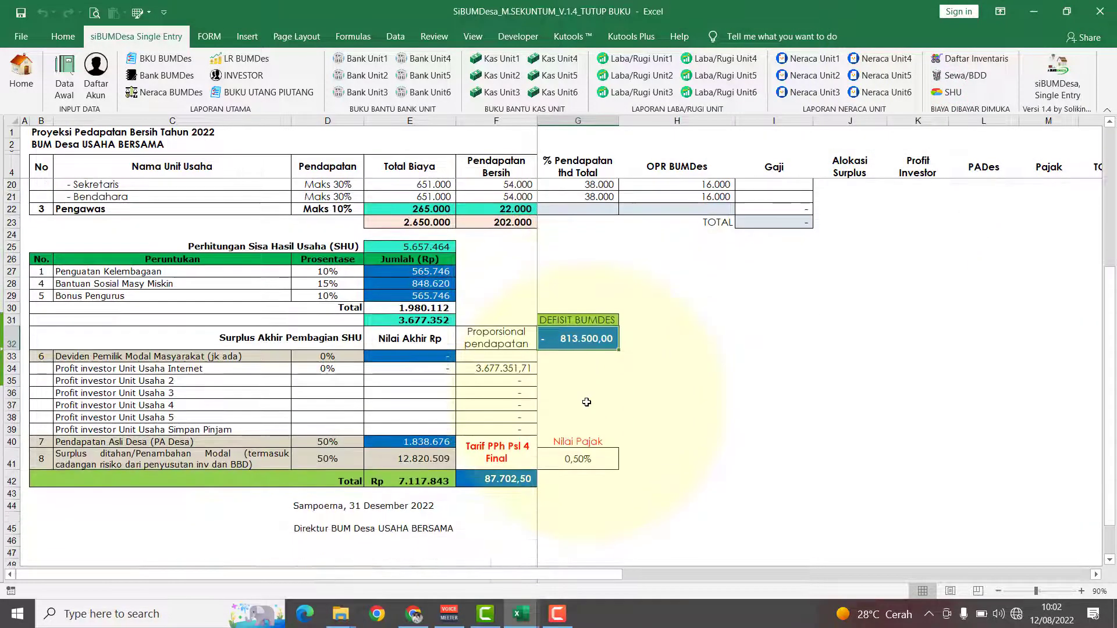
scroll(586, 402, up, 2)
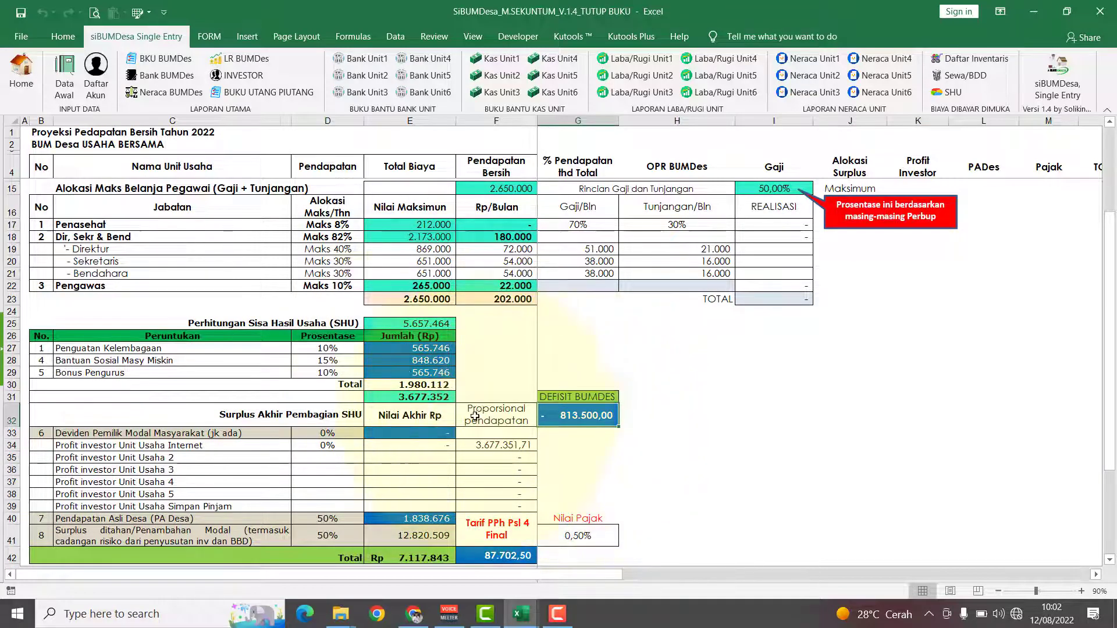
Copy the Penguatan Kelembagaan, Bantuan Sosial and Bonus Pengurus amounts from SHU as values into SALDO TAHUN LALU of accounts 2.1 to 2.3 in Daftar Akun.
drag(418, 348, 418, 372)
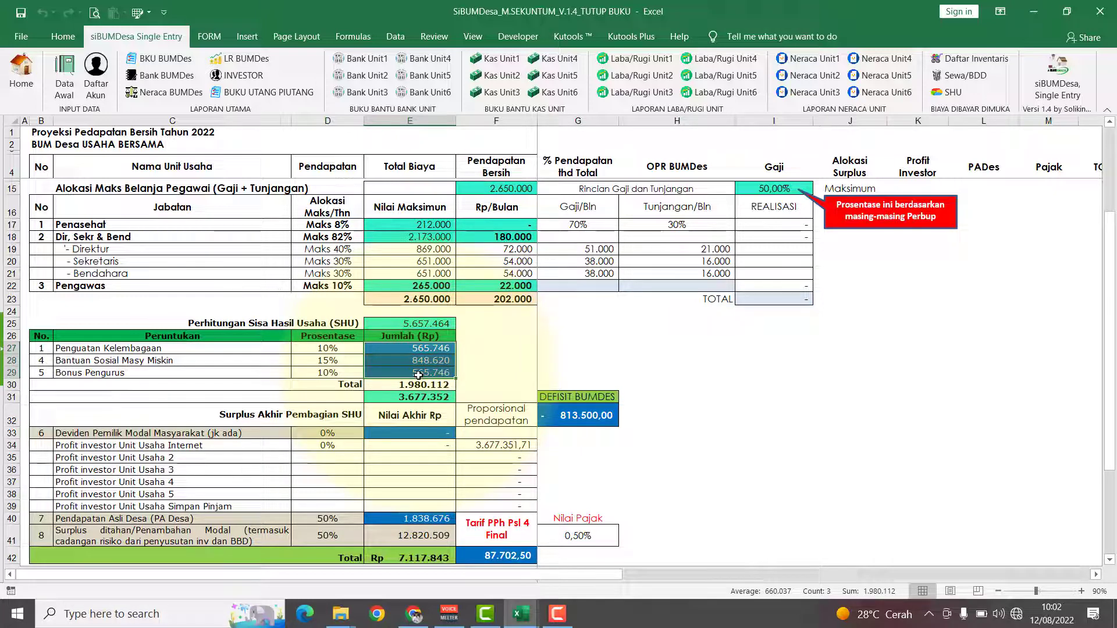
key(ctrl+c)
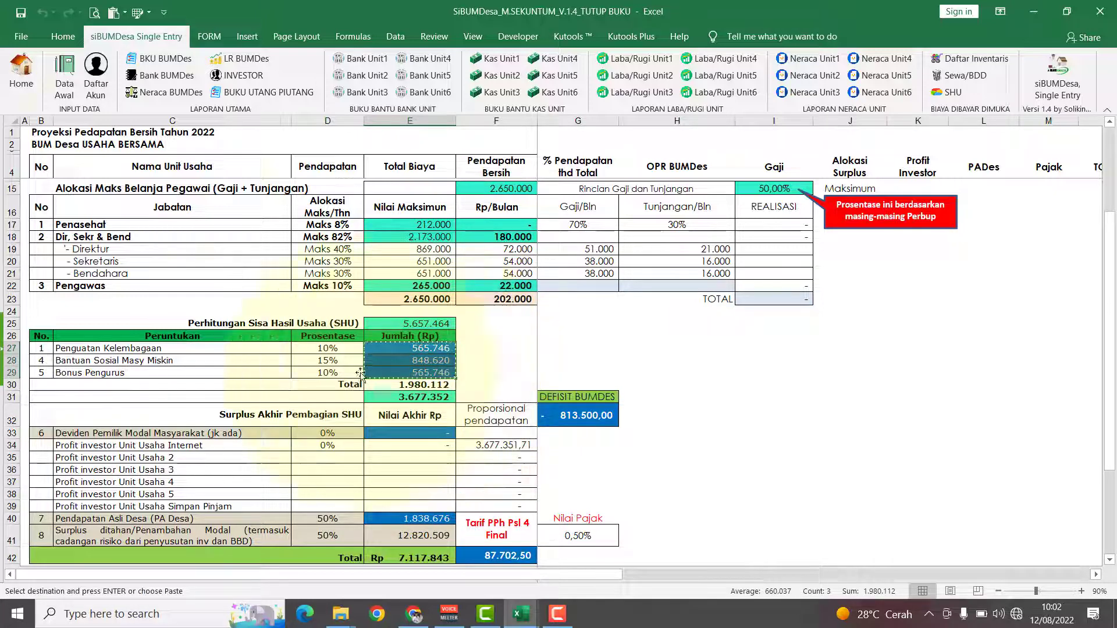
click(98, 87)
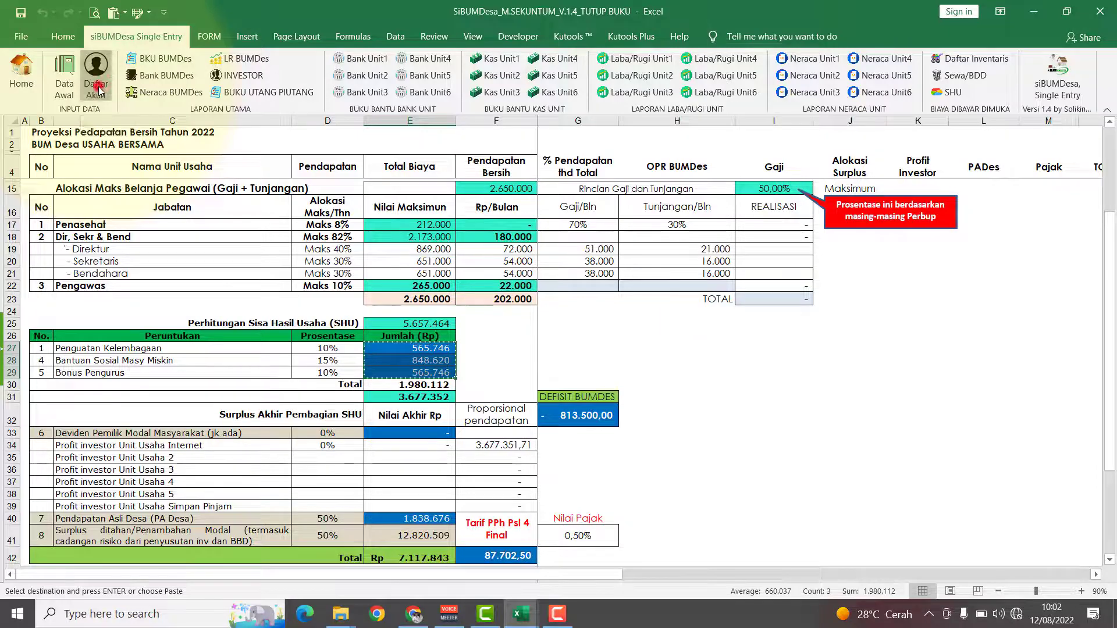
scroll(373, 313, down, 4)
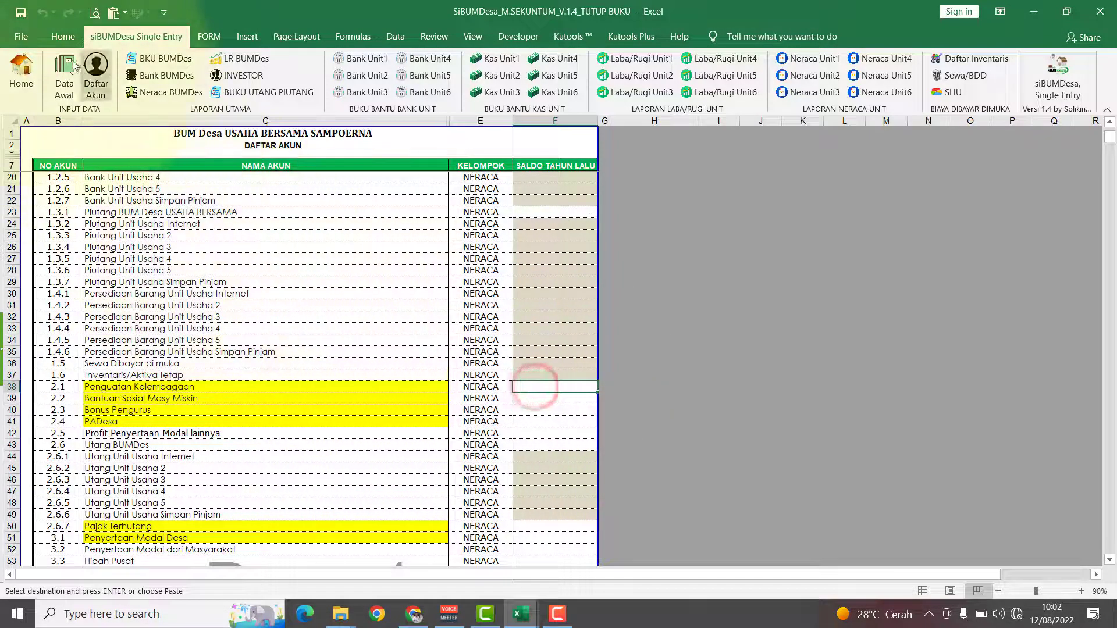
click(63, 36)
click(27, 100)
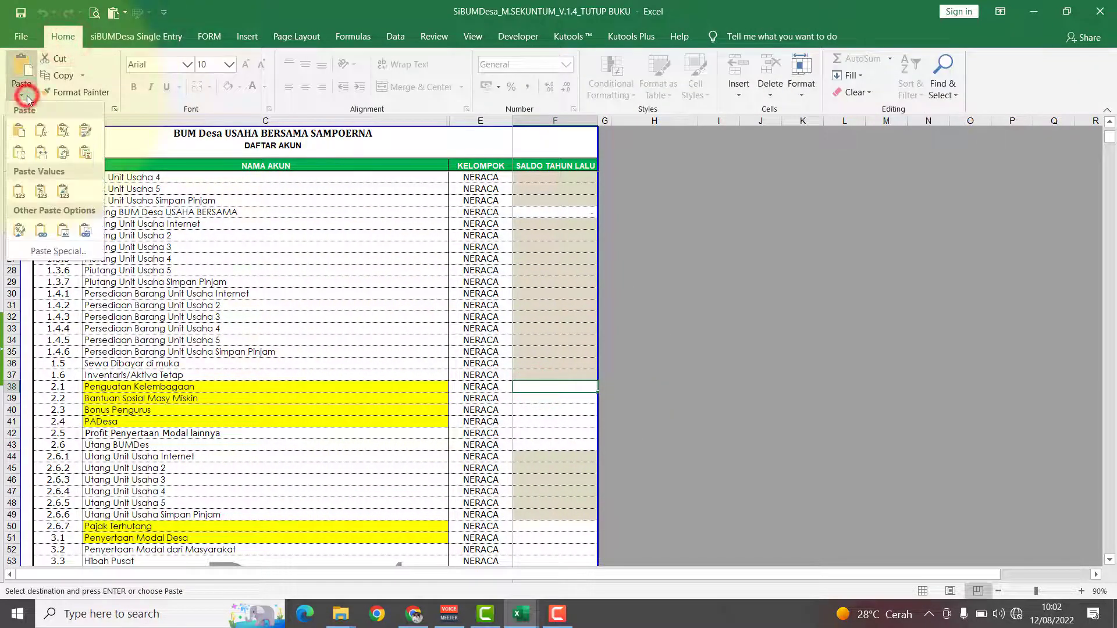
click(17, 192)
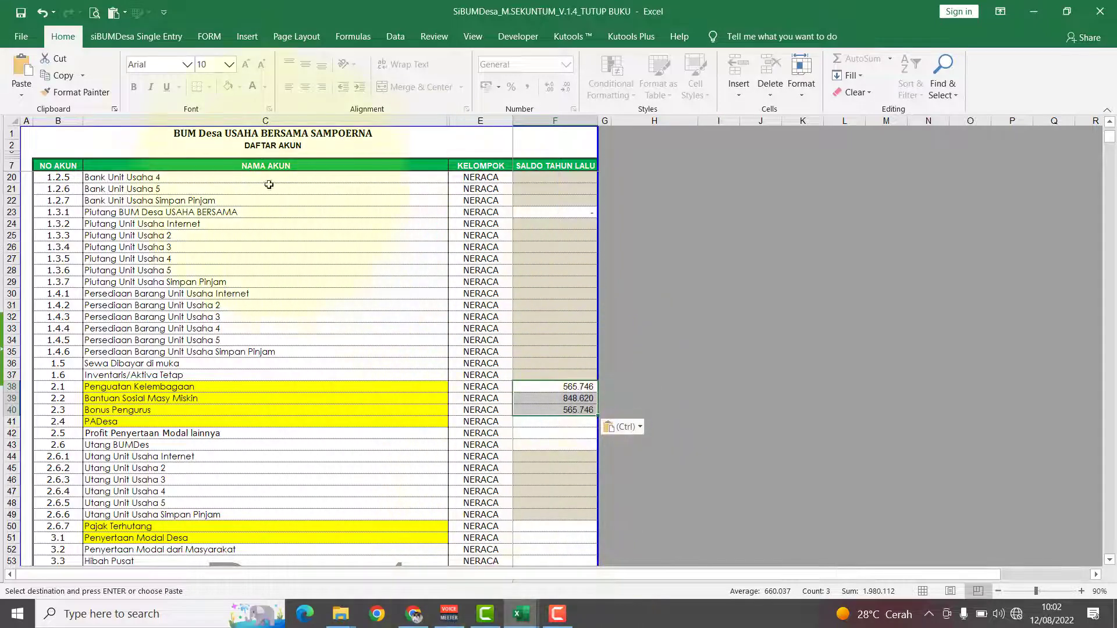
Copy the Pendapatan Asli Desa amount from the SHU sheet as a value into SALDO TAHUN LALU of account 2.4 PADesa in Daftar Akun.
click(136, 36)
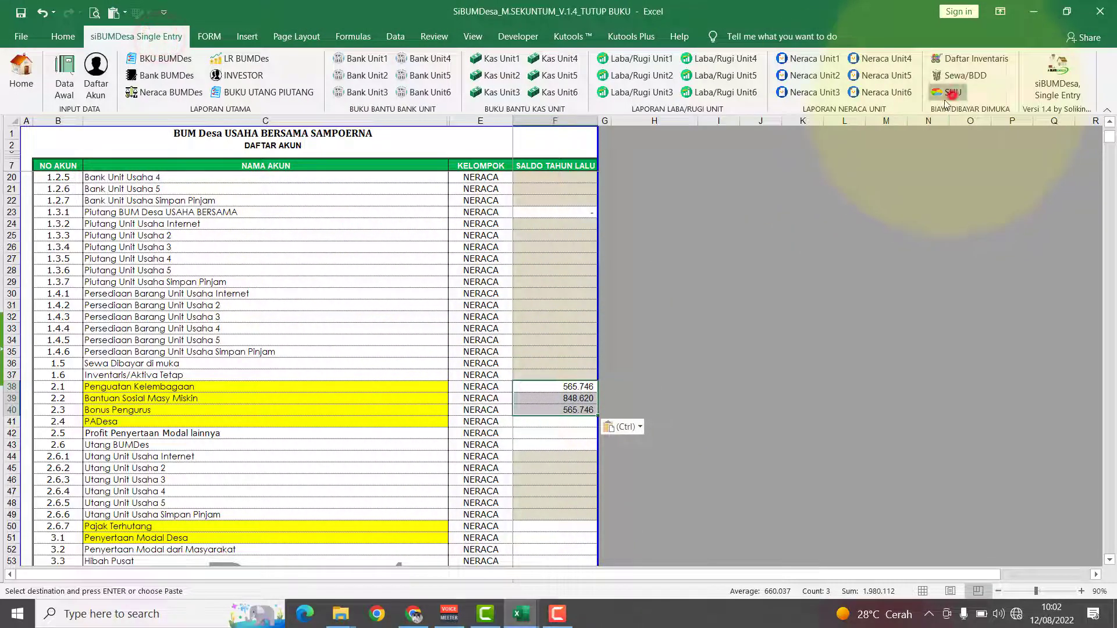
click(951, 92)
scroll(418, 404, down, 3)
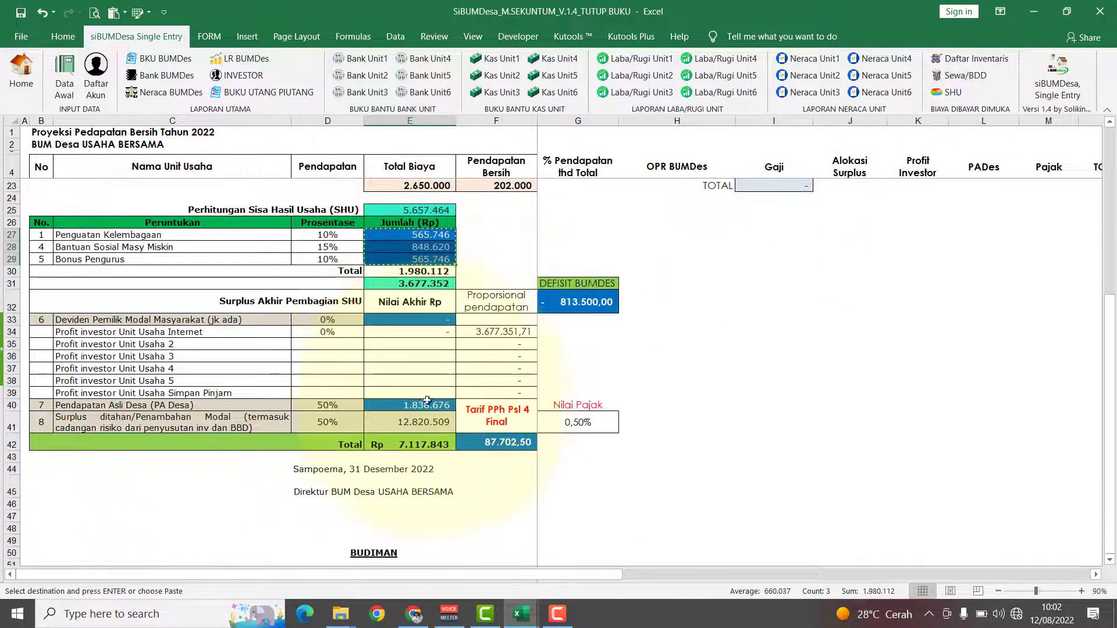
click(418, 404)
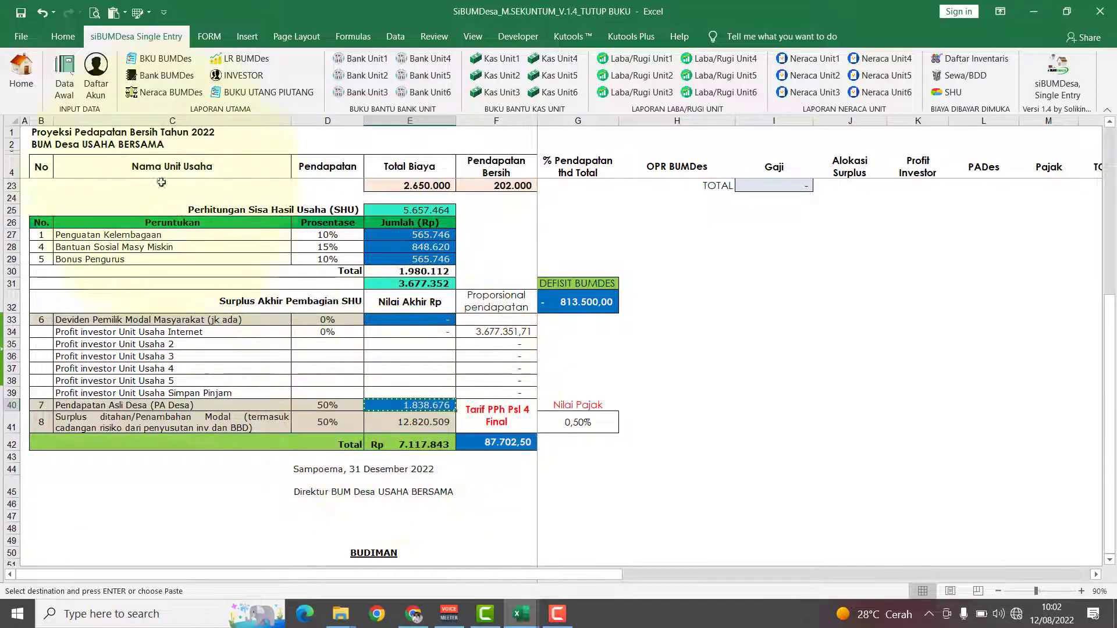
click(96, 72)
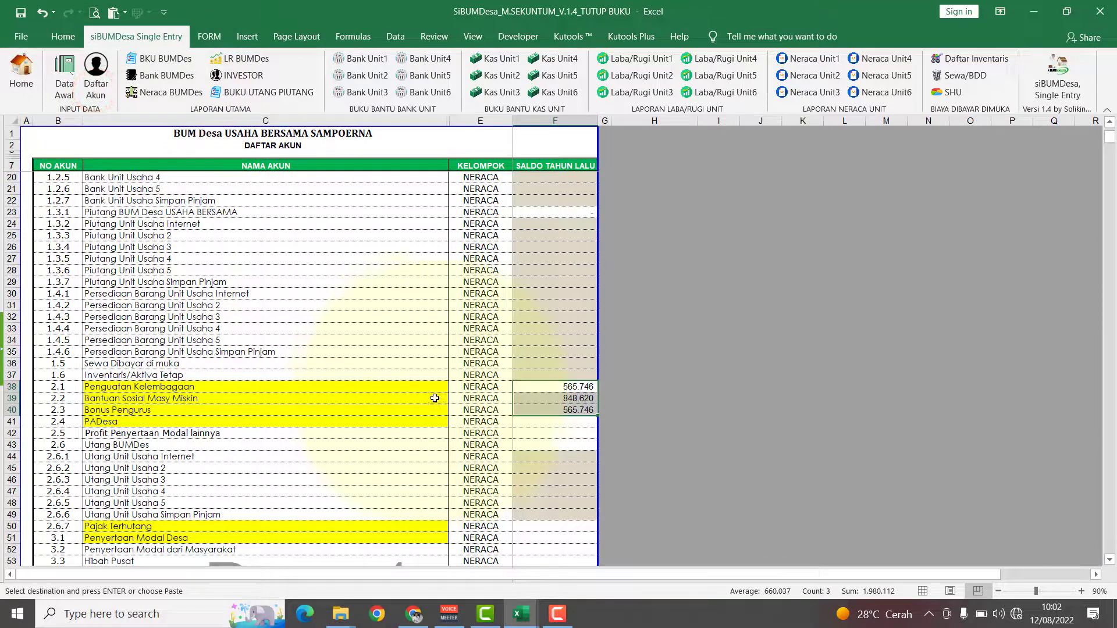
click(536, 420)
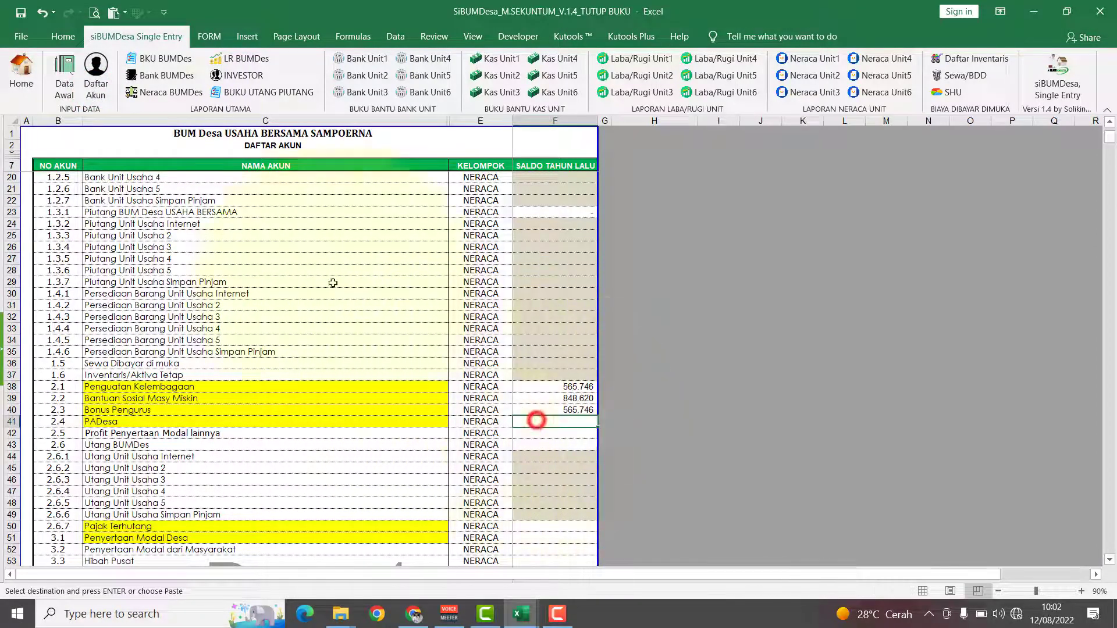
click(64, 34)
click(23, 94)
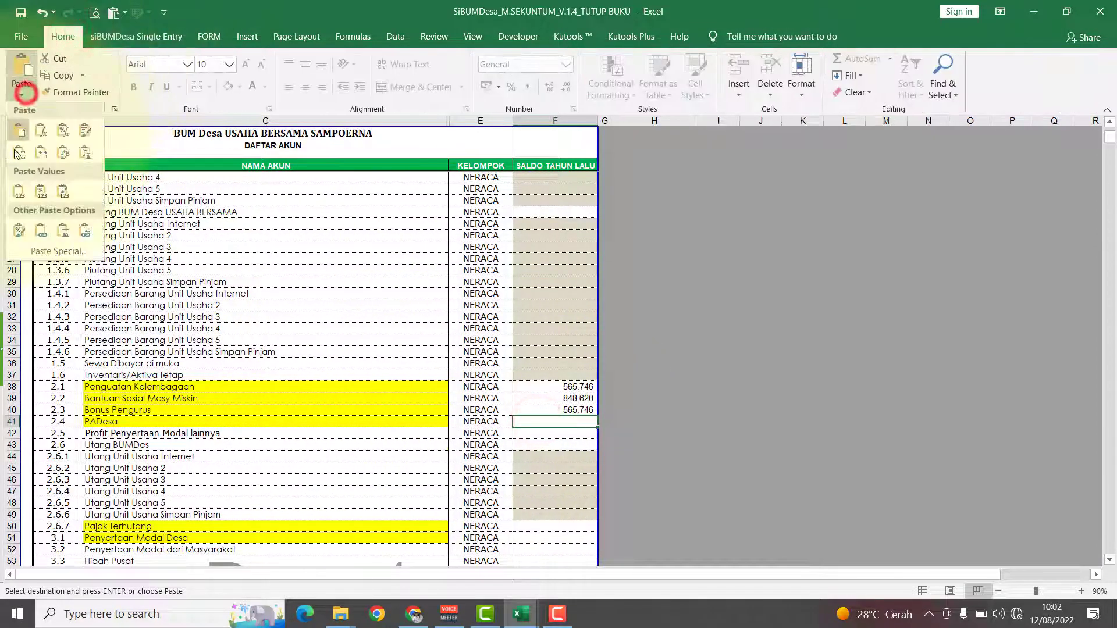
click(20, 181)
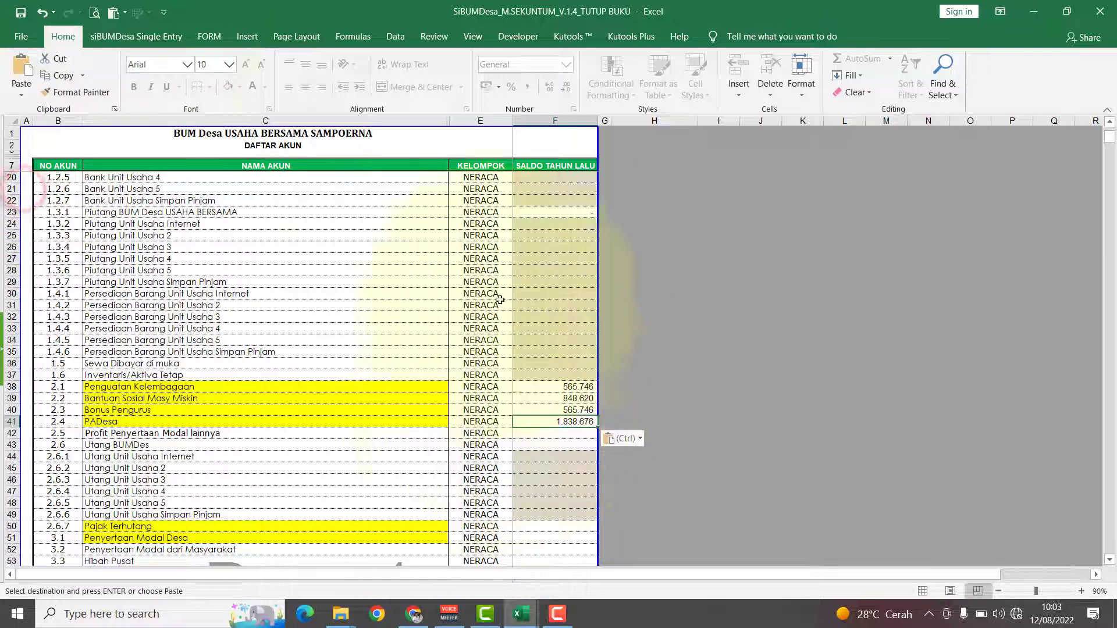
Copy the Tarif PPh Psl 4 Final amount from the SHU sheet as a value into SALDO TAHUN LALU of account 2.6.7 Pajak Terhutang in Daftar Akun.
click(134, 36)
click(949, 92)
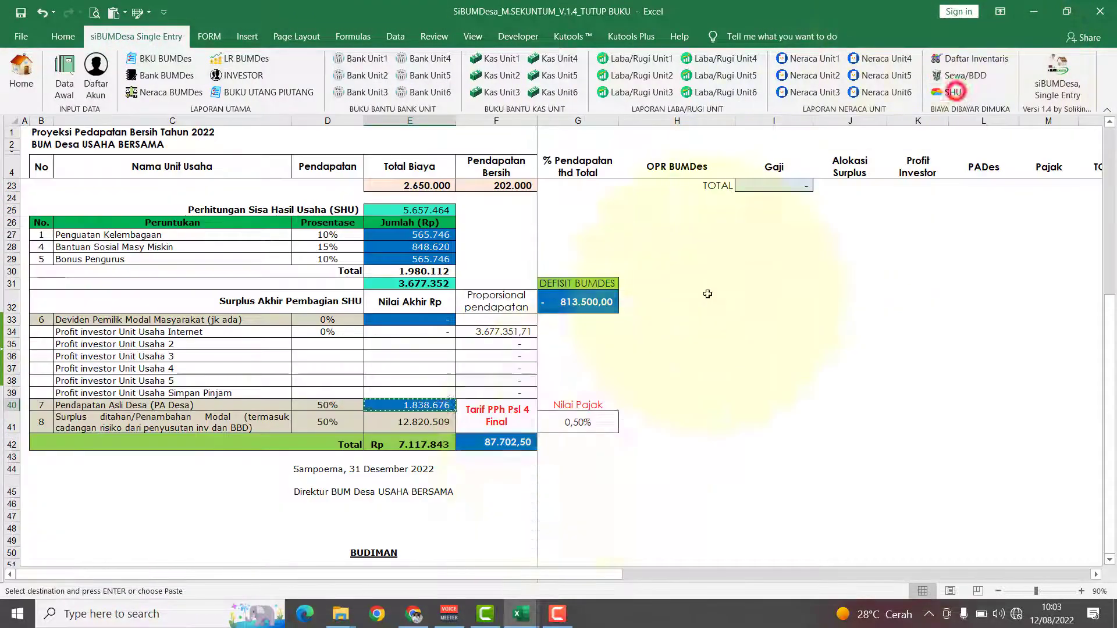
click(502, 441)
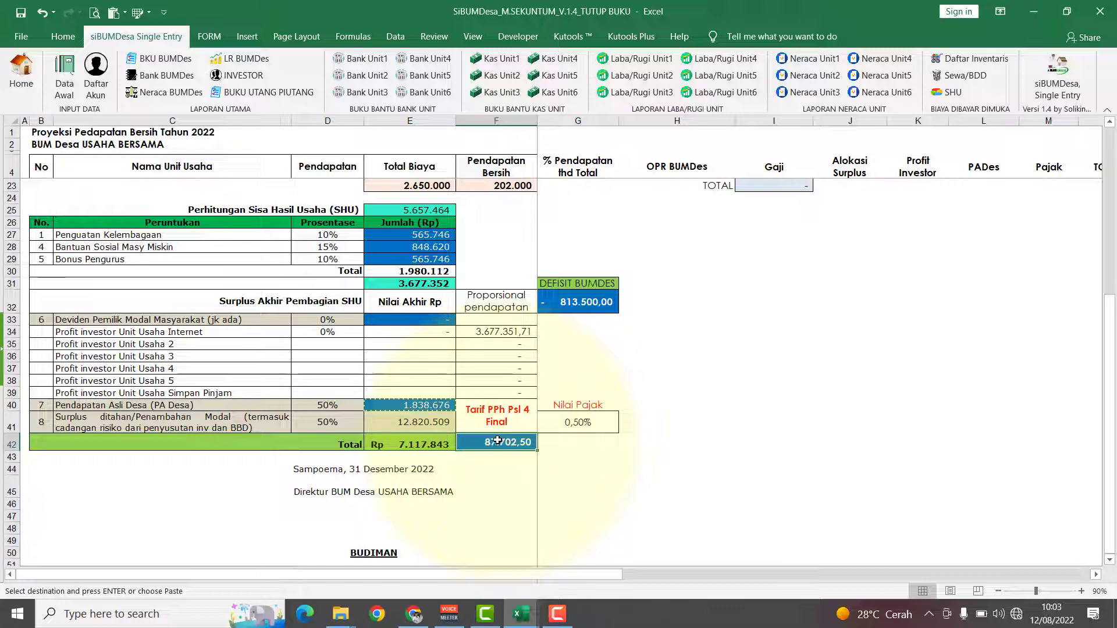
key(ctrl+c)
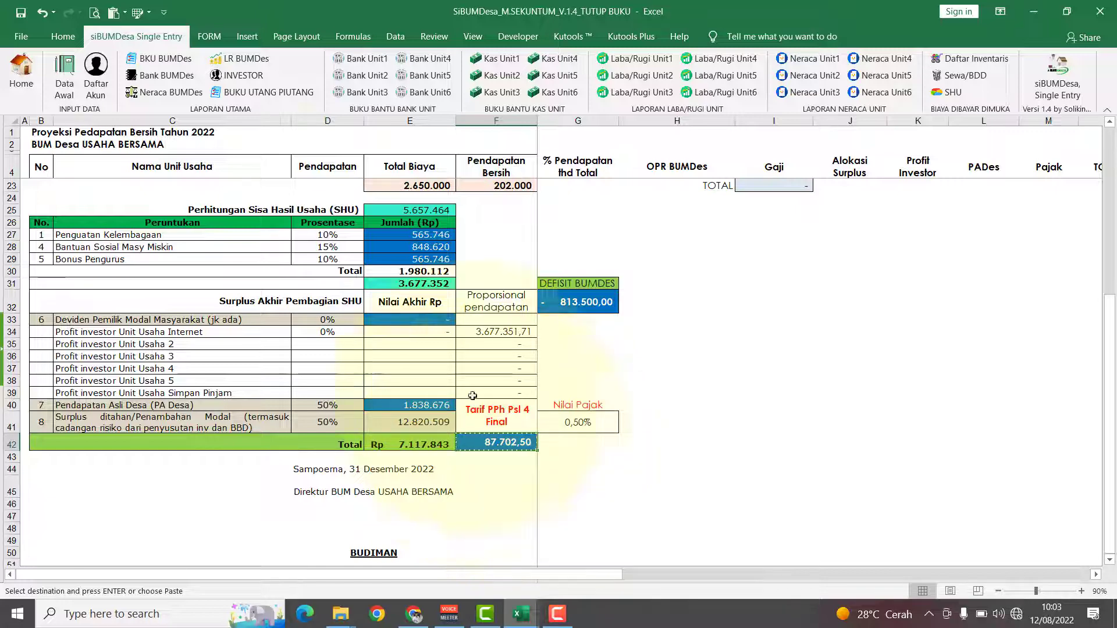
click(84, 88)
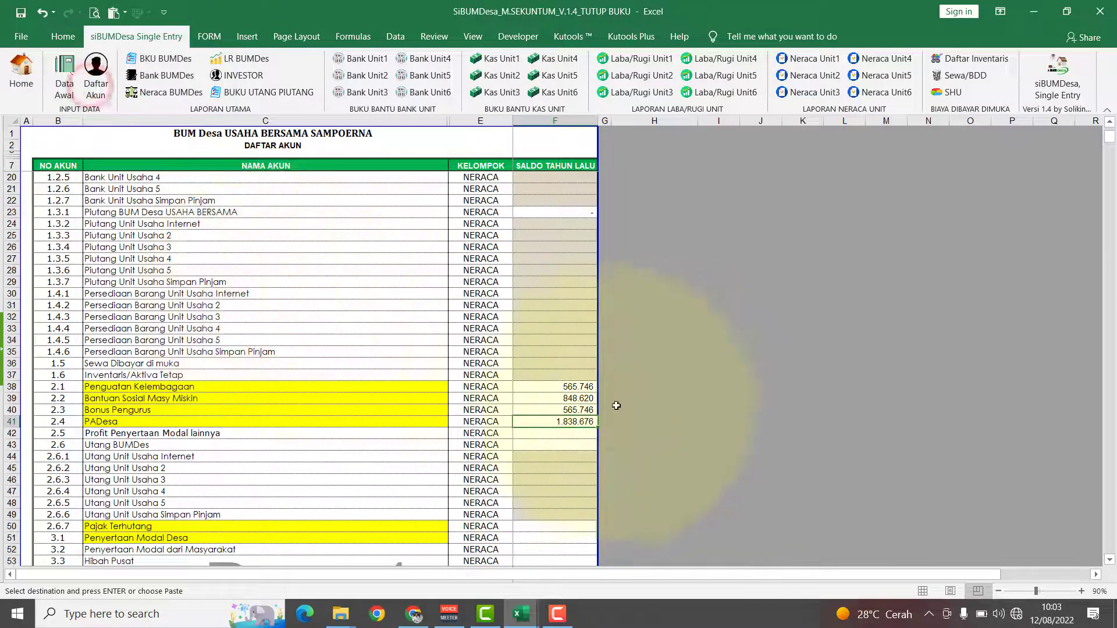
scroll(487, 429, down, 2)
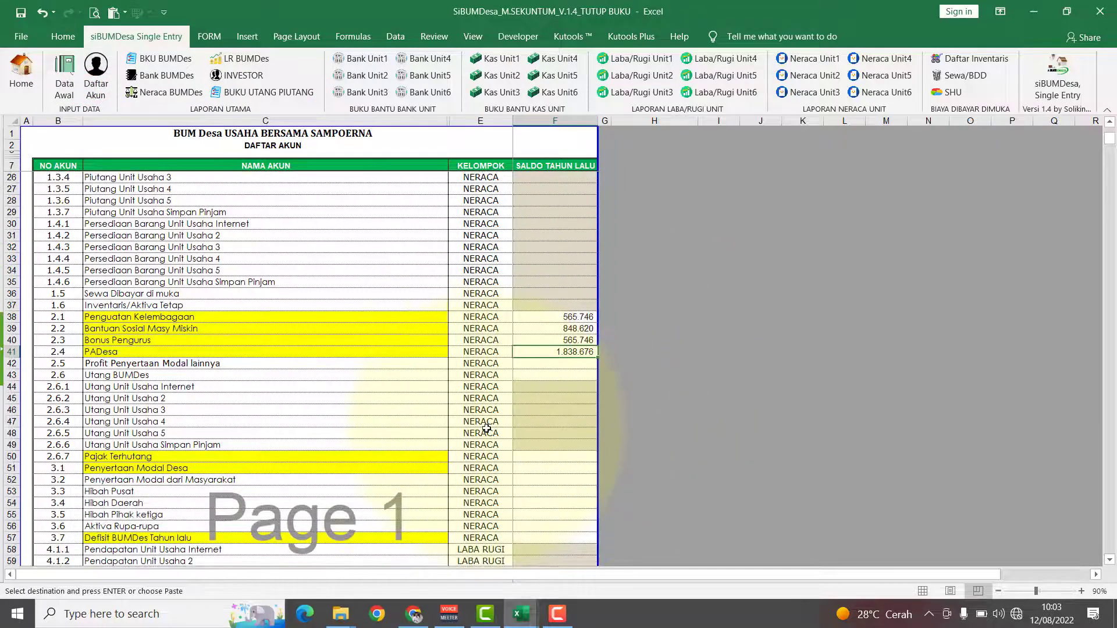
scroll(486, 428, down, 3)
click(576, 351)
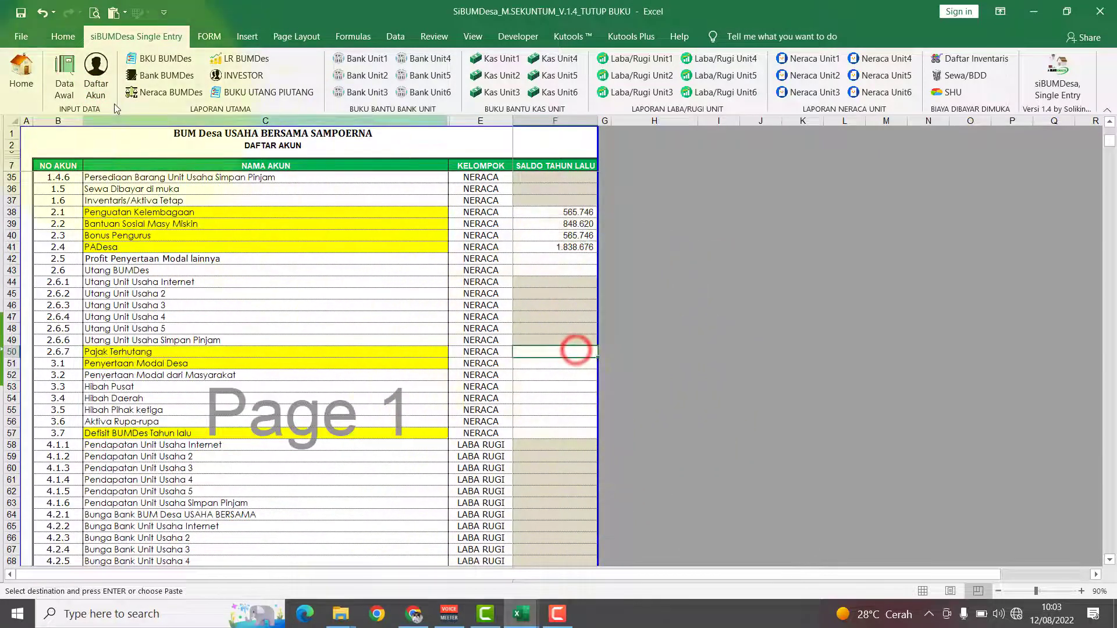
click(63, 36)
click(21, 95)
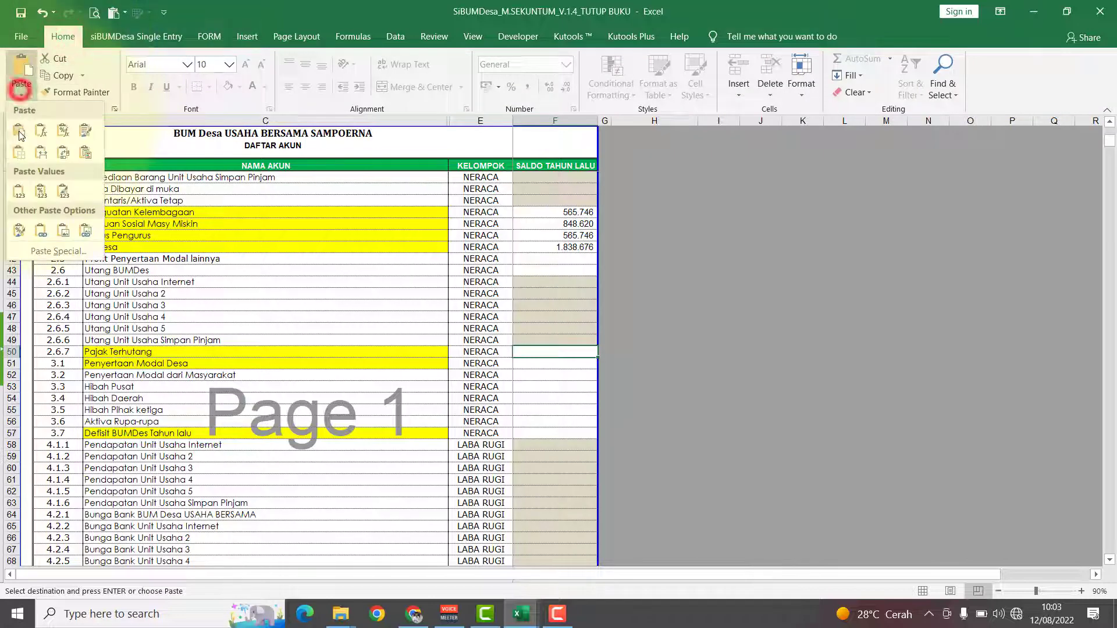
click(18, 190)
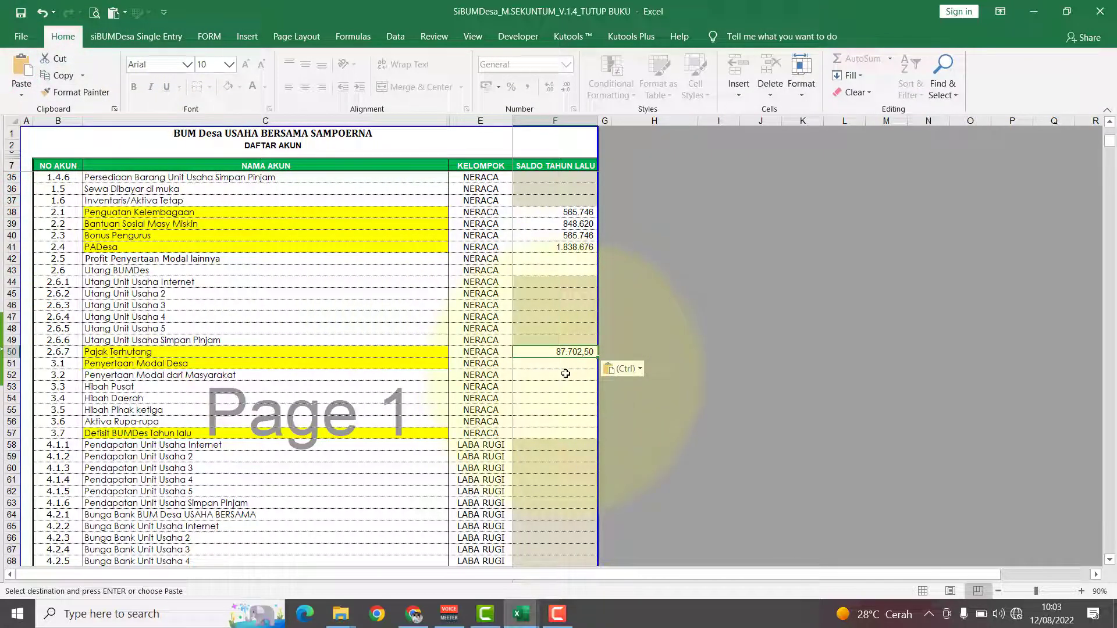
Copy the Penyertaan Modal Desa amount from Neraca BUMDes as a value into SALDO TAHUN LALU of account 3.1 in Daftar Akun.
click(166, 38)
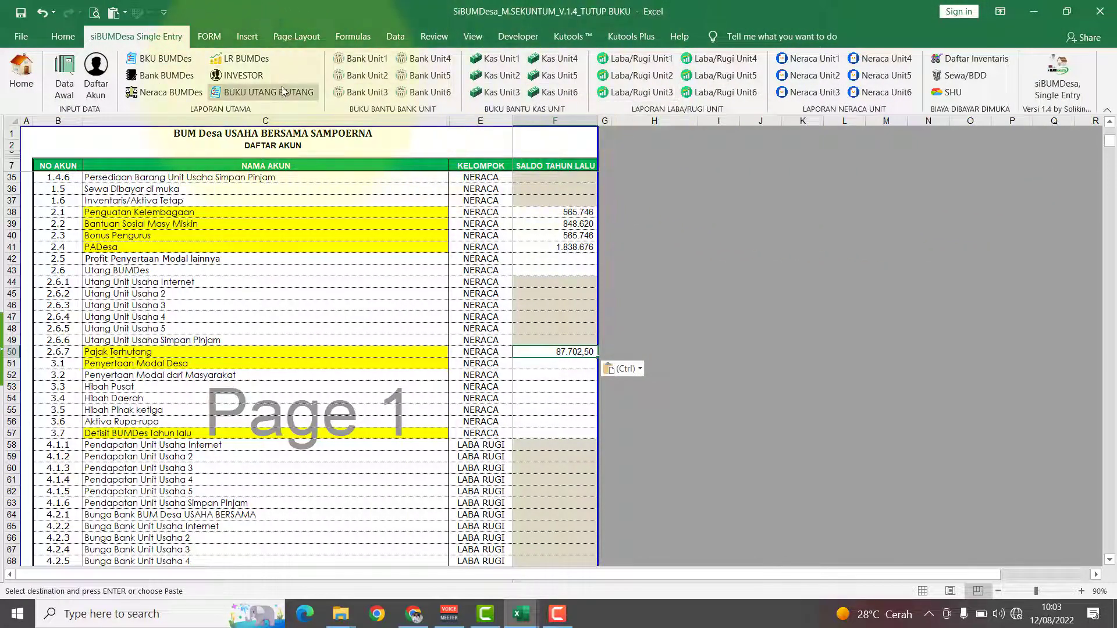
click(146, 93)
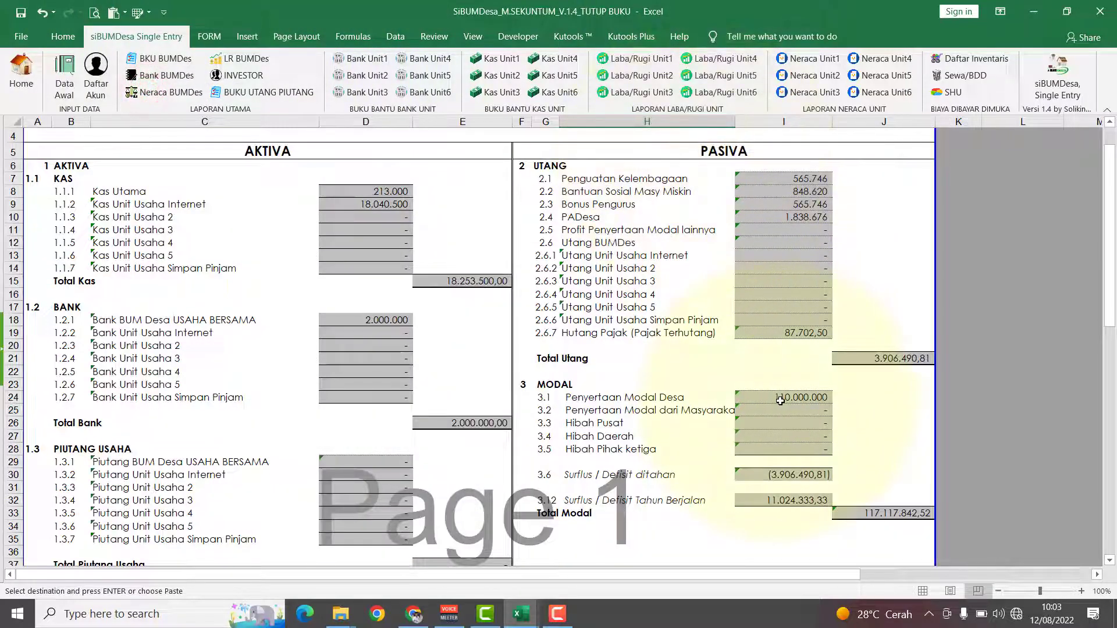
click(780, 401)
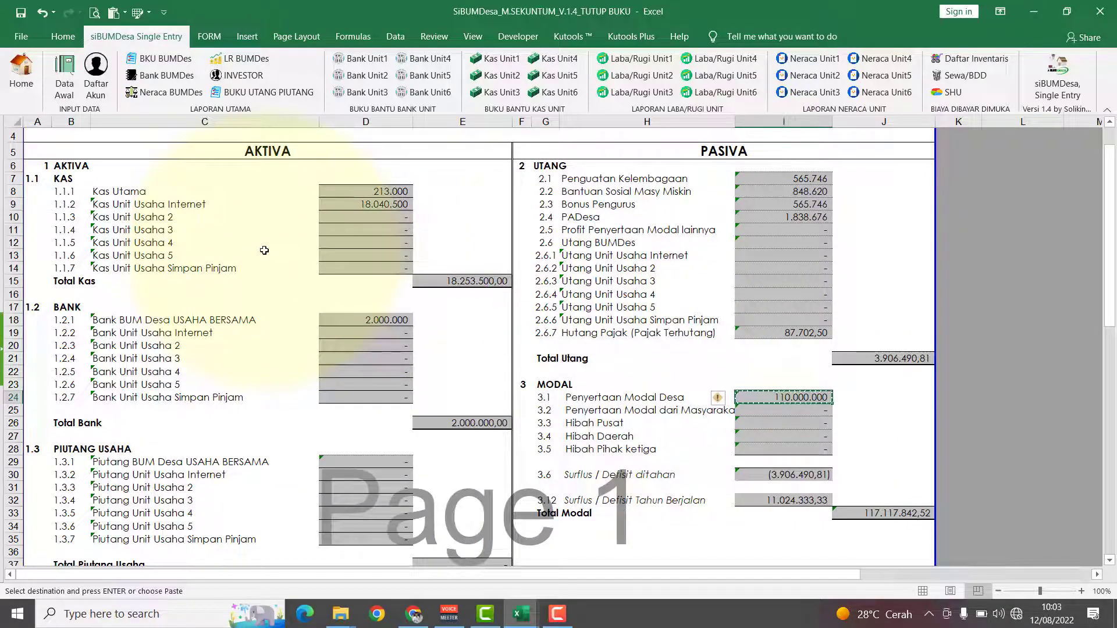
click(95, 81)
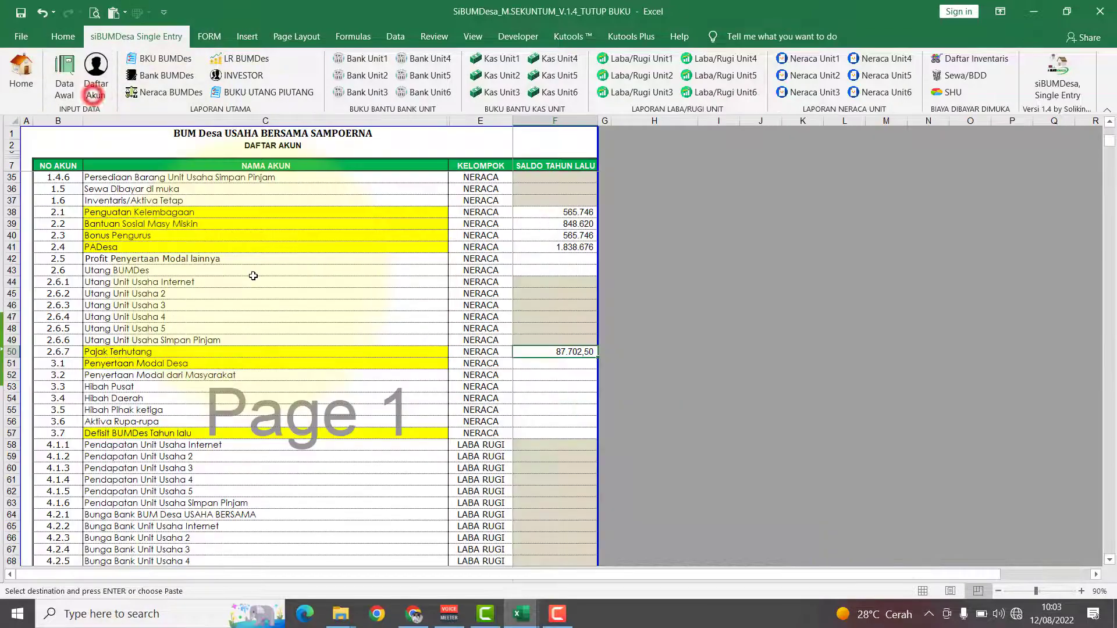
click(543, 364)
click(63, 37)
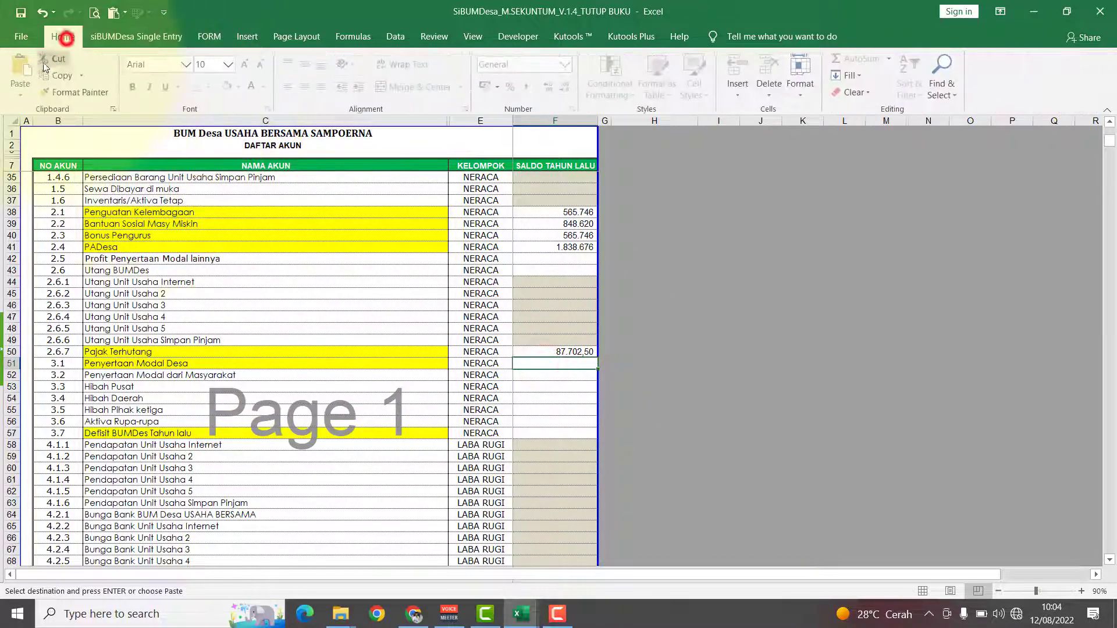
click(20, 95)
click(14, 189)
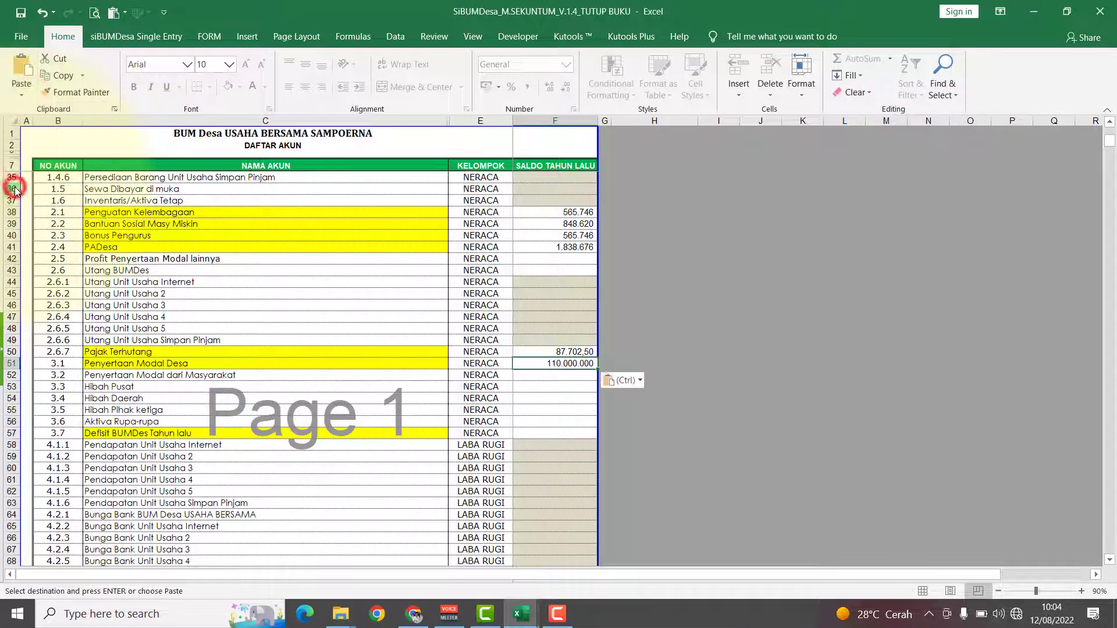
Copy the DEFISIT BUMDES amount from the SHU sheet as a value into SALDO TAHUN LALU of account 3.7 Defisit BUMDes Tahun lalu in Daftar Akun.
click(136, 36)
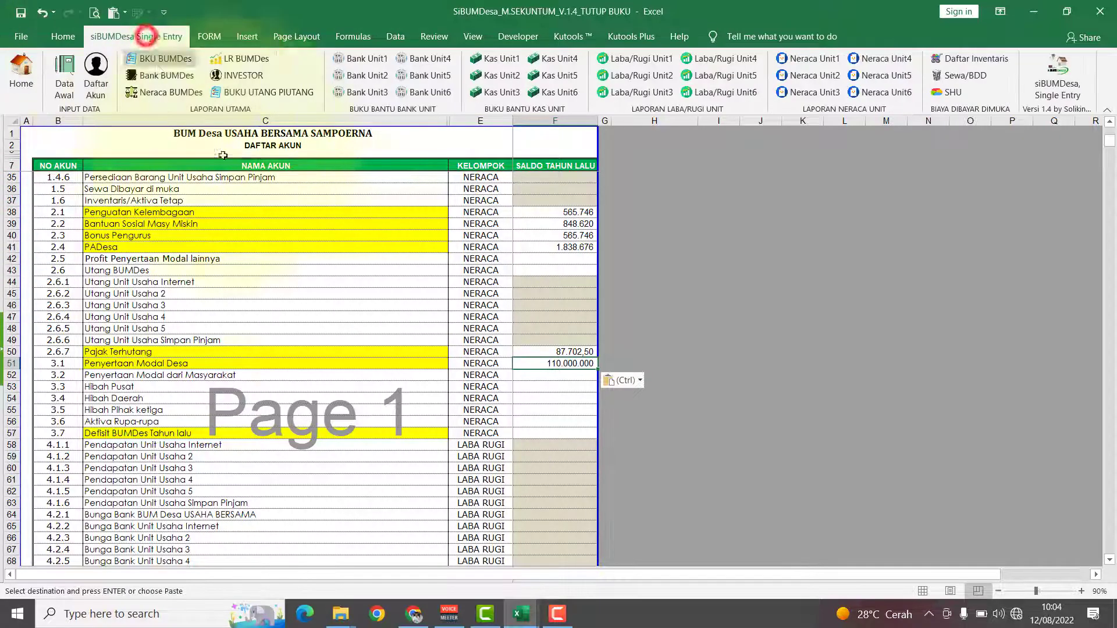
scroll(550, 320, down, 3)
click(552, 329)
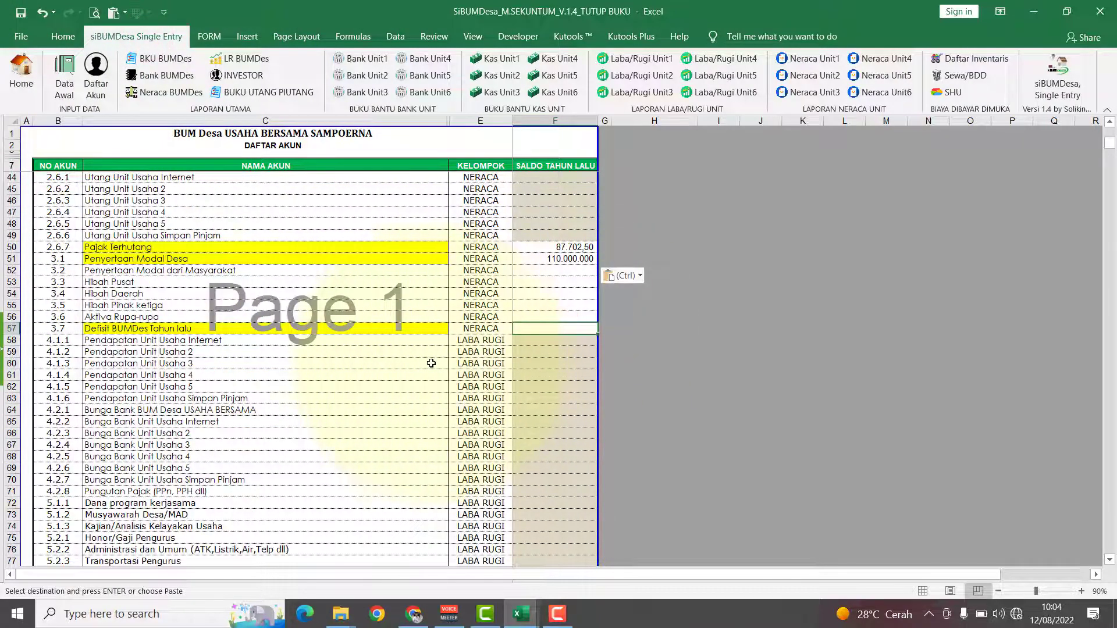
click(936, 93)
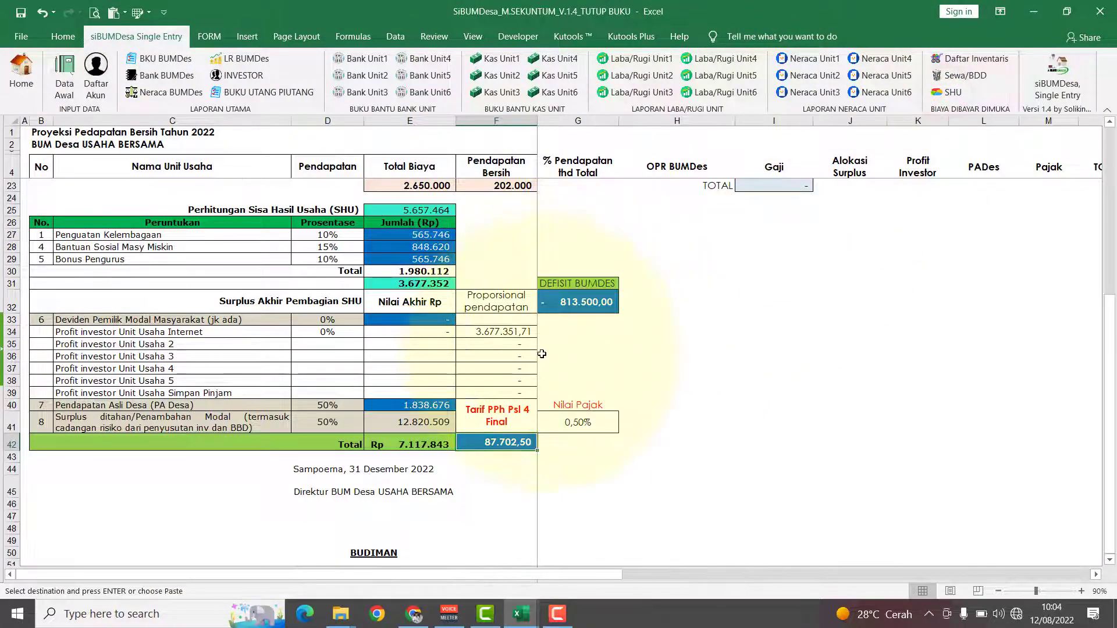
scroll(541, 354, up, 3)
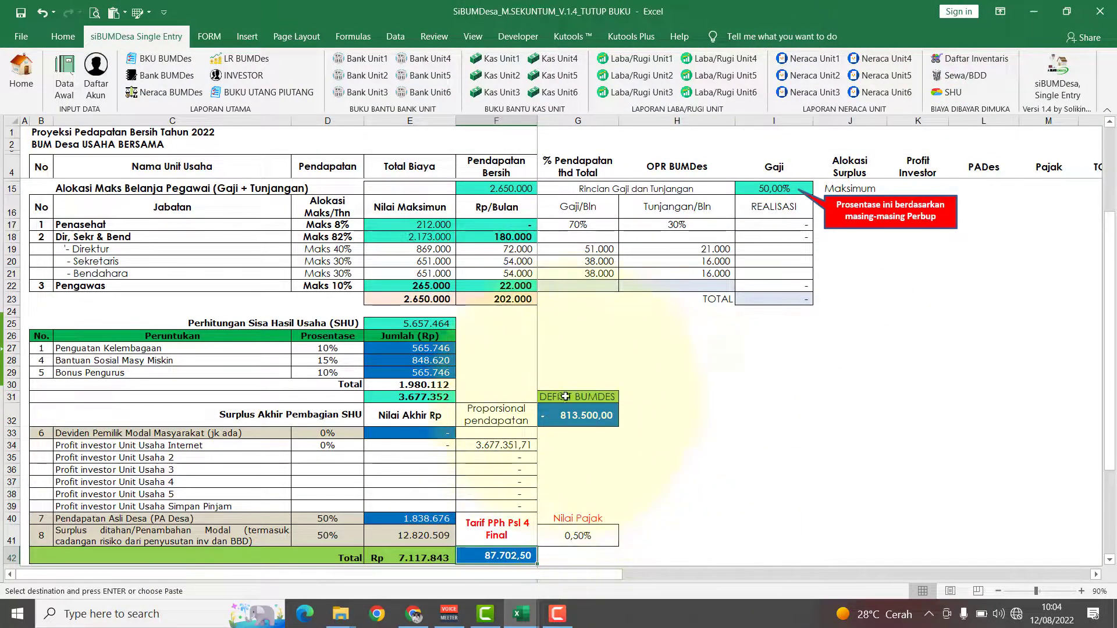
click(586, 414)
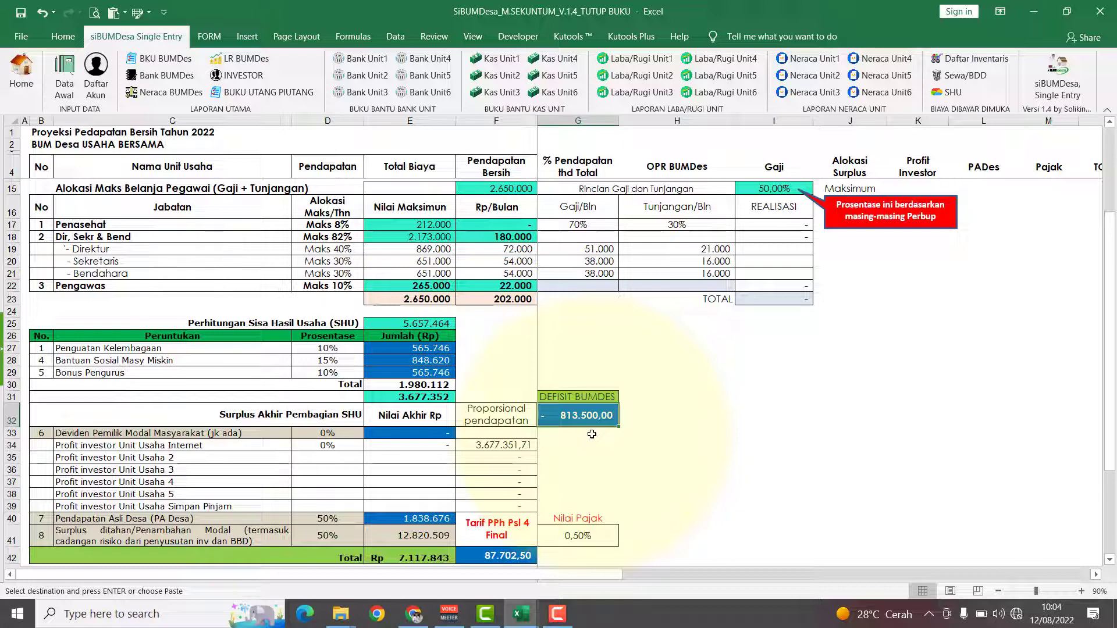
key(ctrl+c)
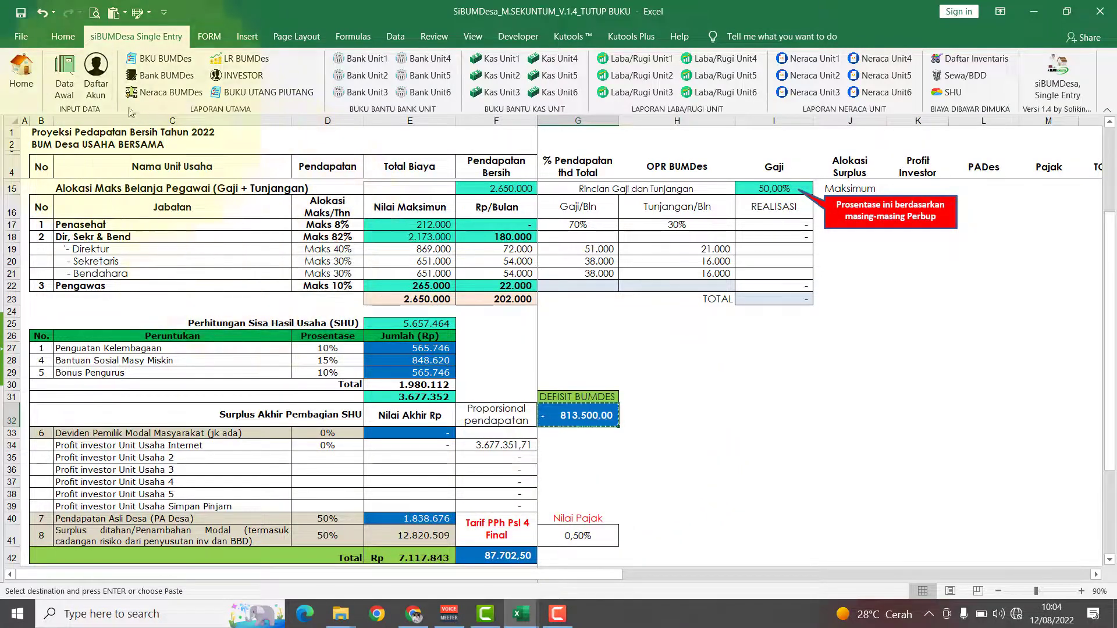
click(95, 82)
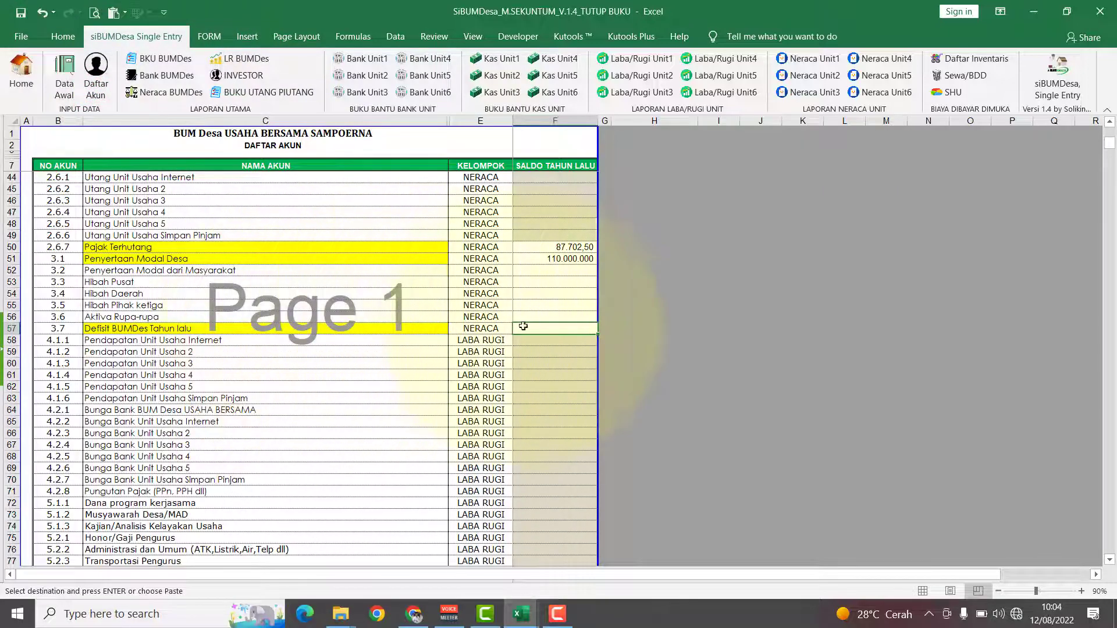
click(65, 36)
click(21, 95)
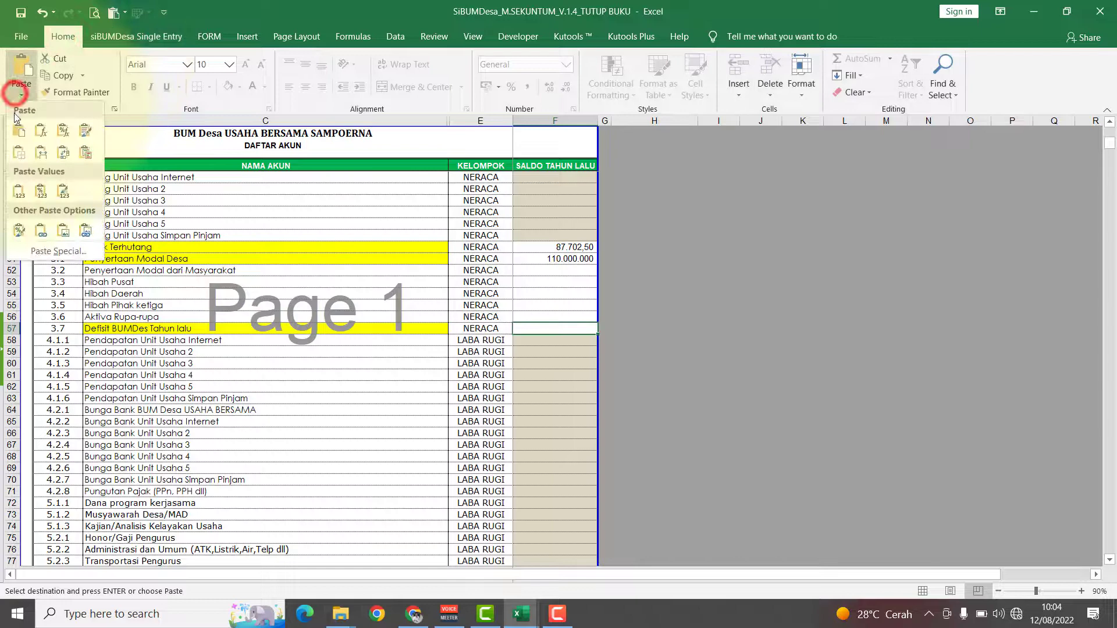
click(19, 189)
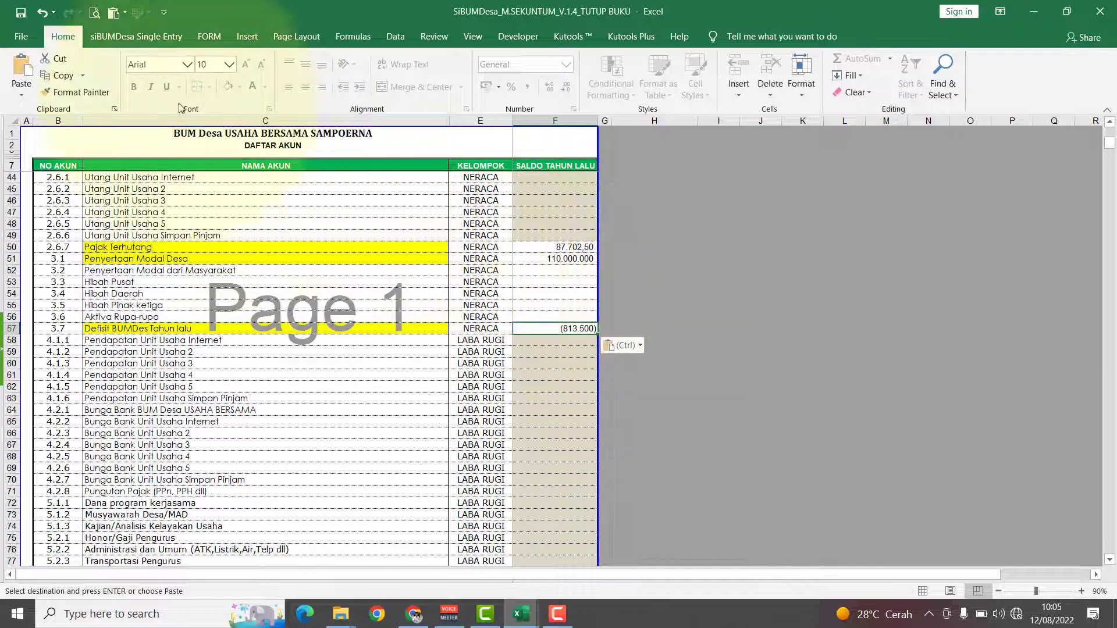
Copy Modal dari BUM Desa from the Unit Usaha Internet balance sheet as a value into SALDO TAHUN LALU of that unit's account 3.1.1 in Daftar Akun.
click(128, 38)
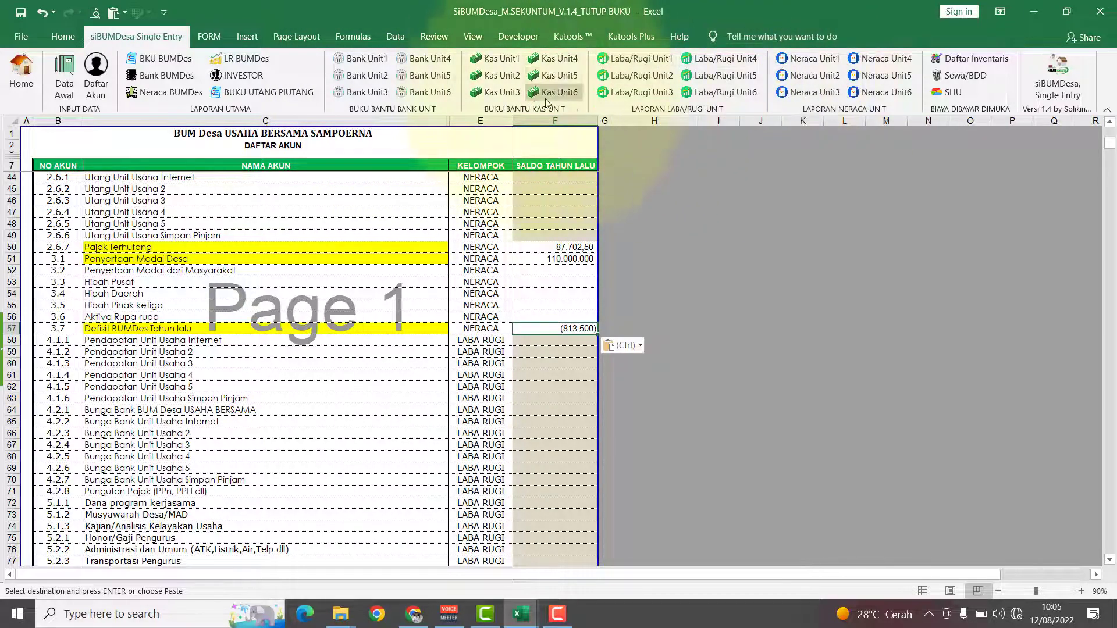
click(832, 62)
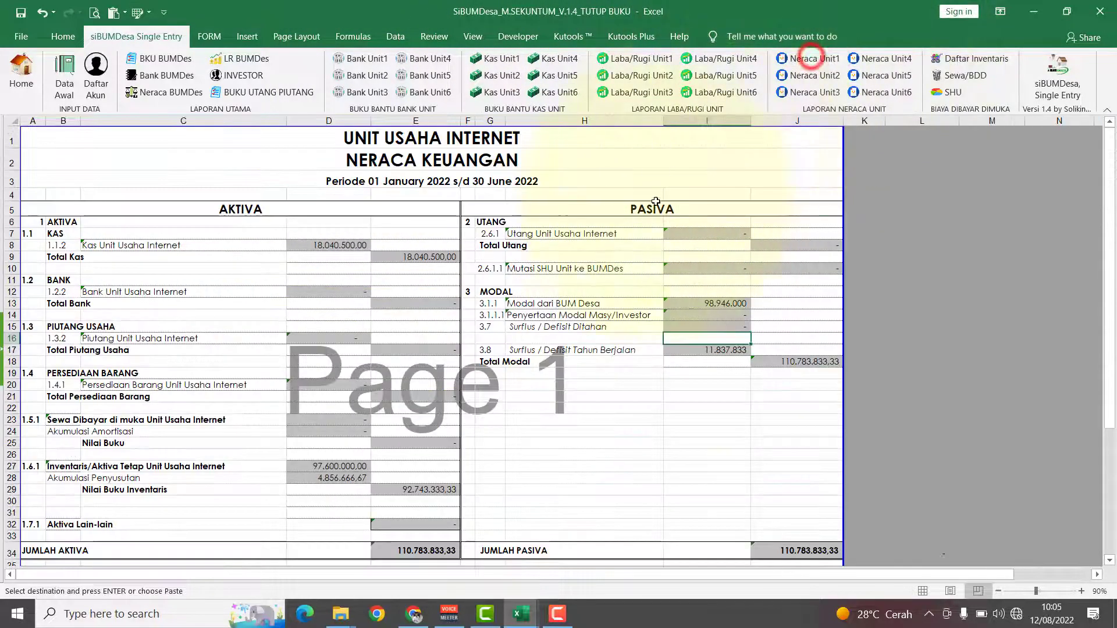
click(718, 304)
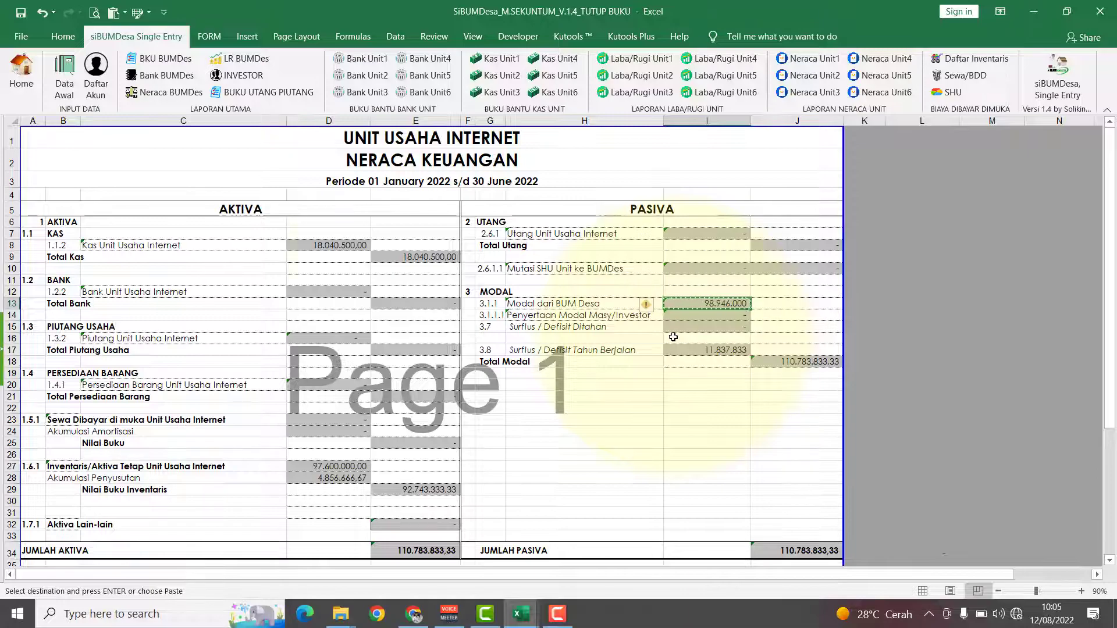
click(95, 77)
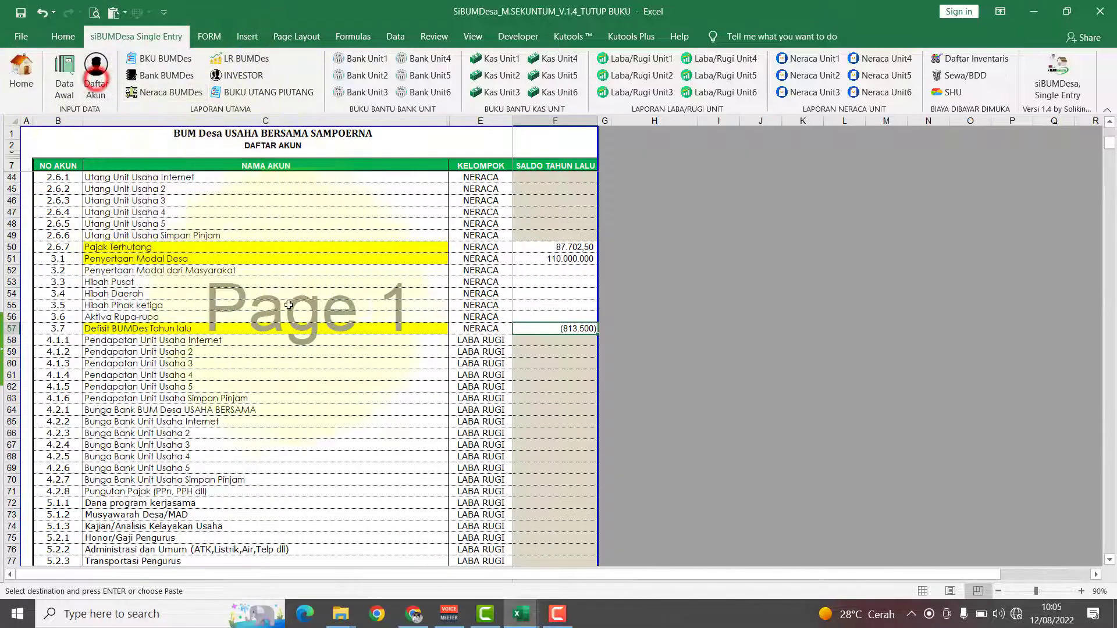
scroll(378, 347, up, 10)
scroll(388, 359, down, 12)
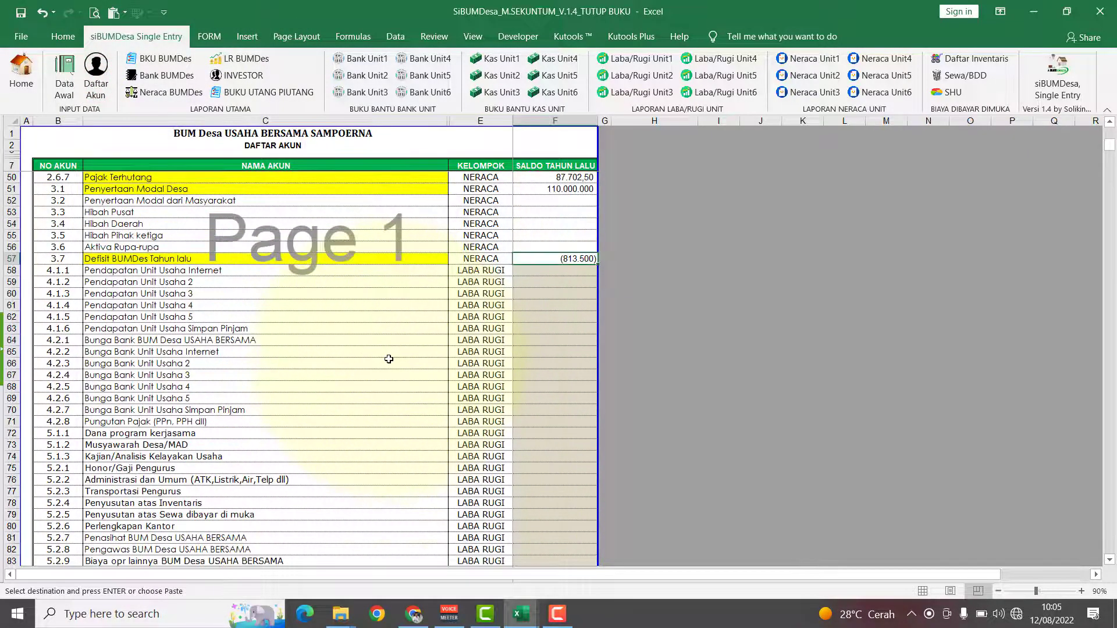
scroll(388, 359, down, 15)
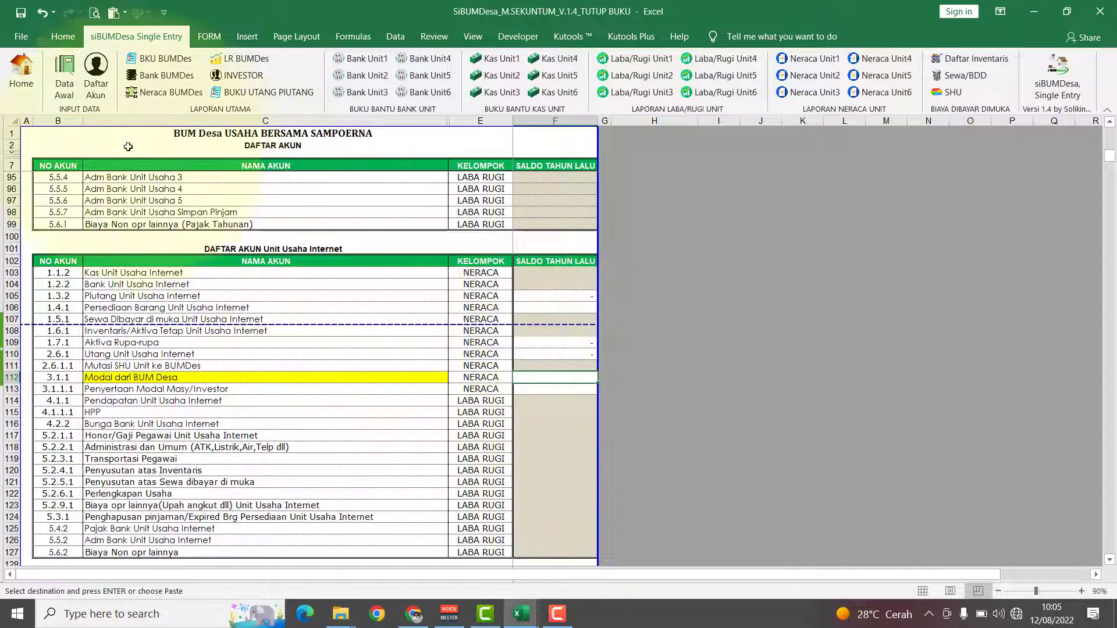
click(62, 38)
click(21, 91)
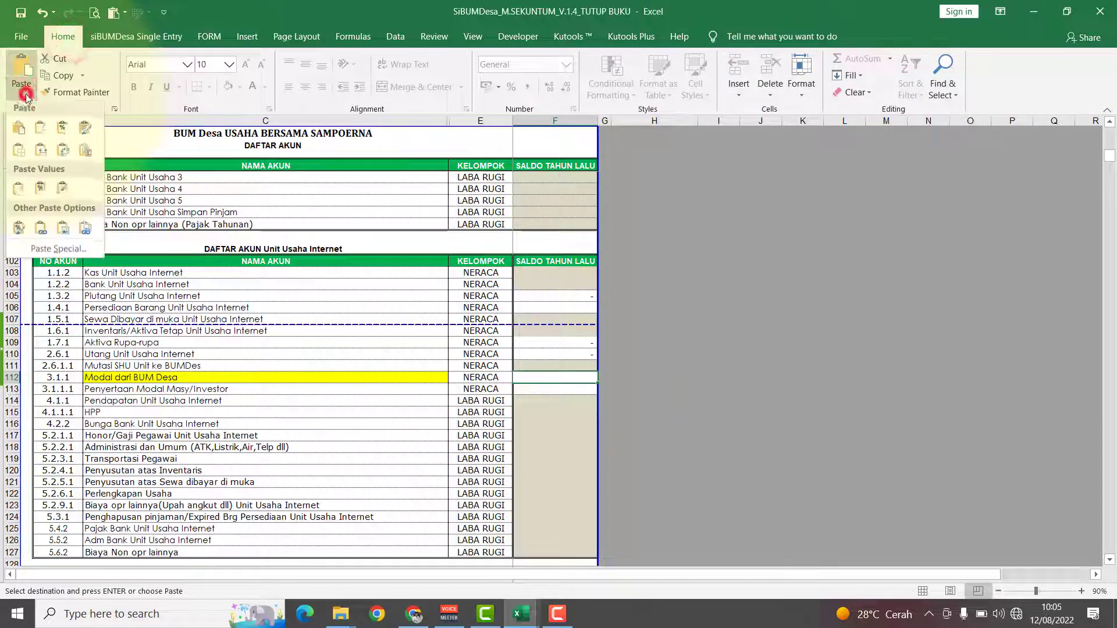
click(18, 191)
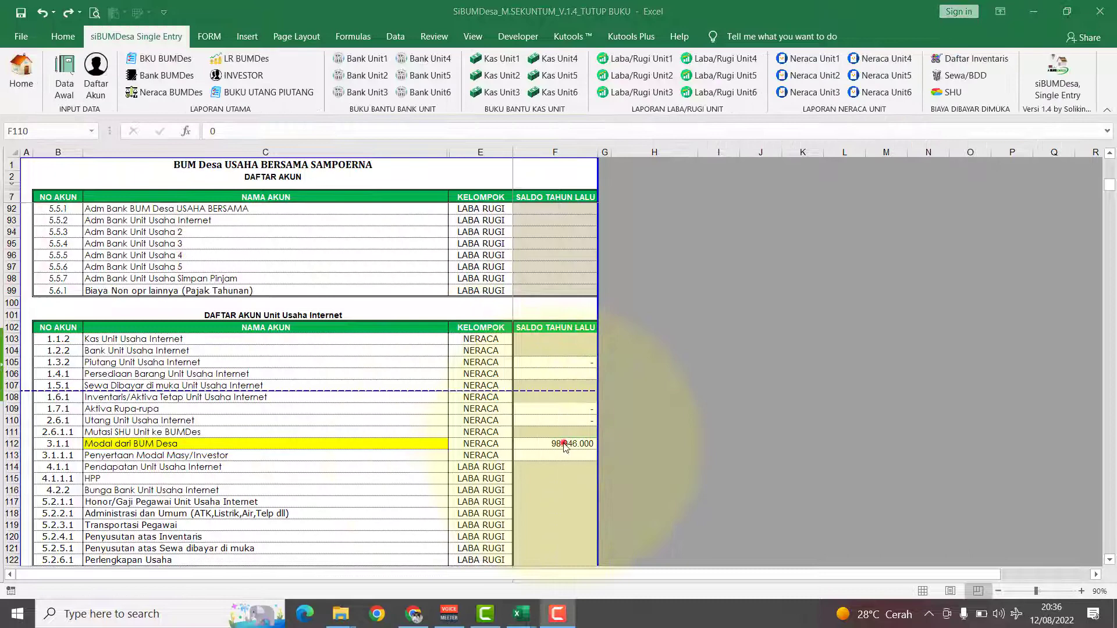
Check the carried-over capital balance in Daftar Akun, then review the Neraca BUMDes and Unit Usaha Internet balance sheets.
click(557, 444)
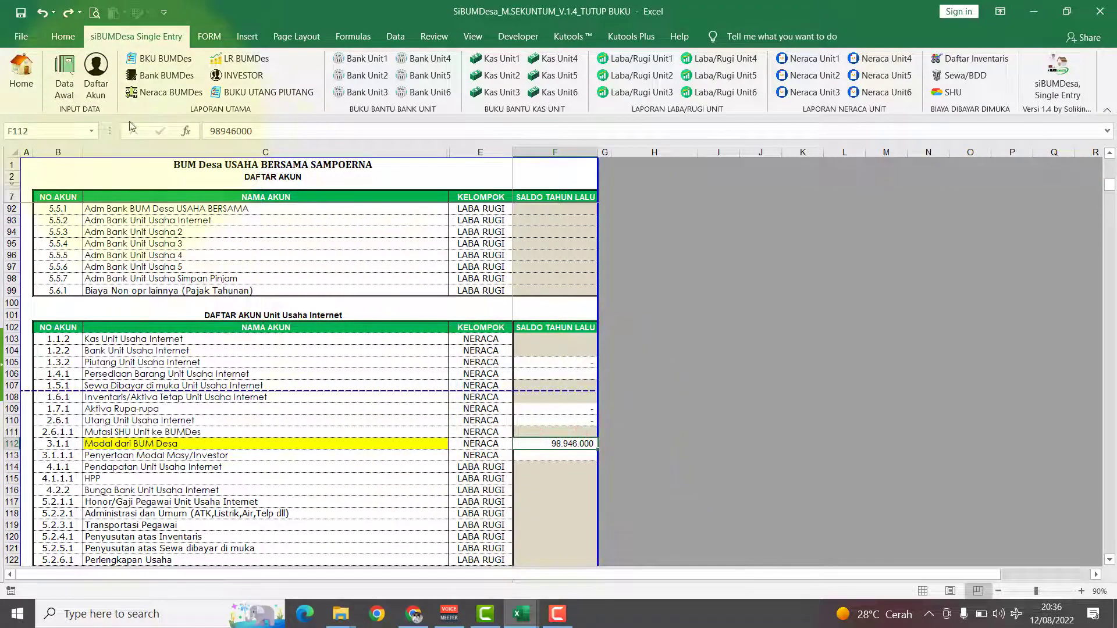
click(166, 93)
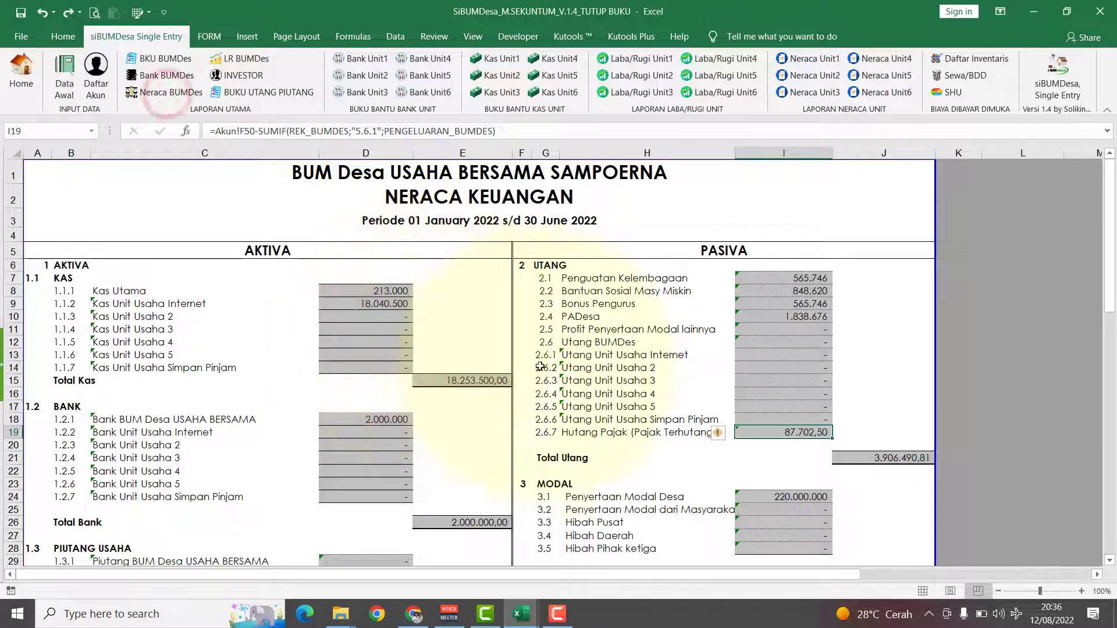
scroll(542, 370, down, 9)
scroll(542, 370, up, 8)
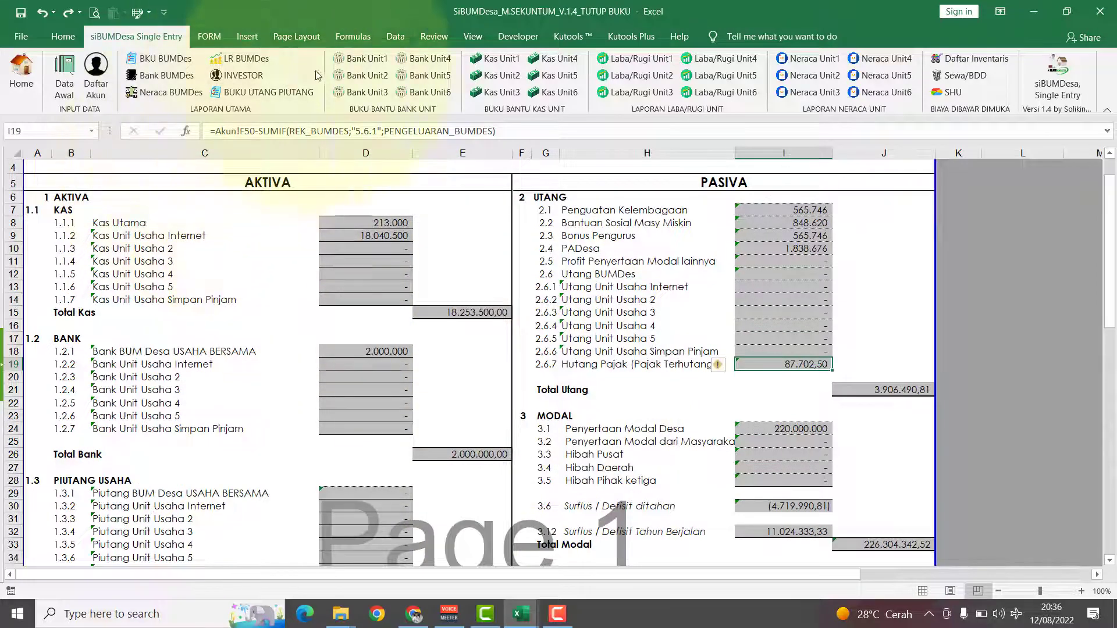
click(814, 59)
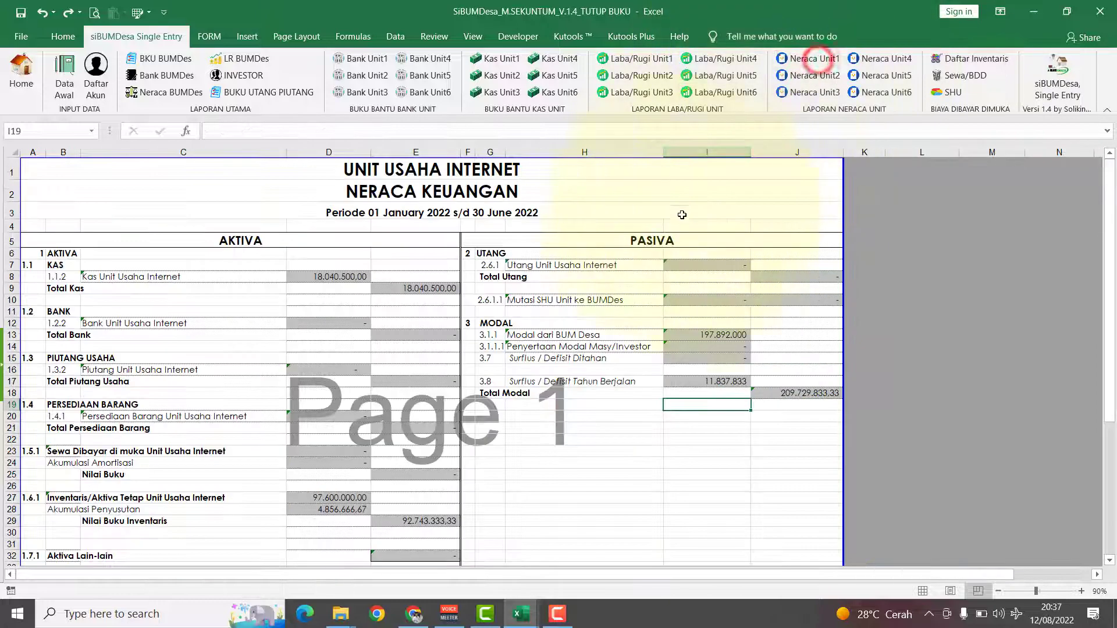
Copy Surflus / Defisit Tahun Berjalan as a value into 3.7 Surflus / Defisit Ditahan on the Unit Usaha Internet balance sheet.
click(691, 382)
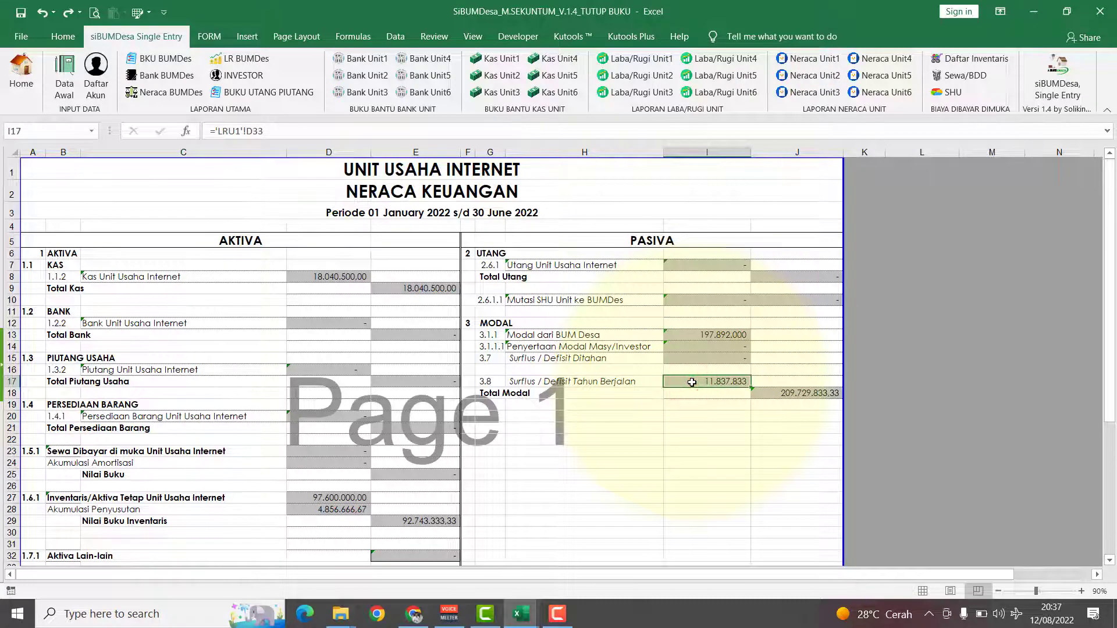
key(ctrl+c)
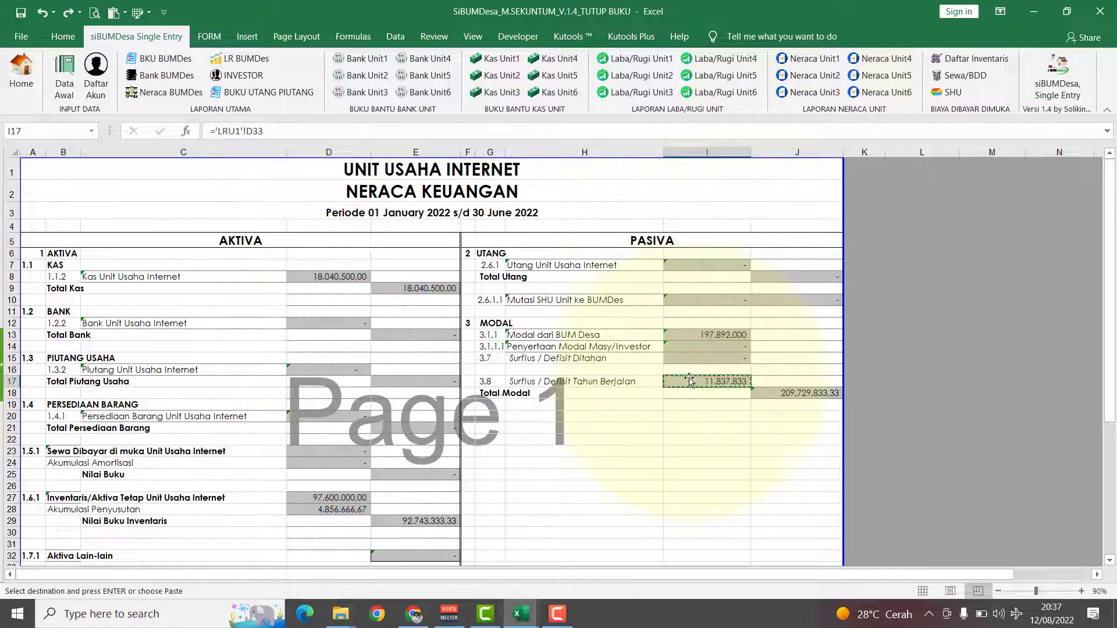
click(693, 359)
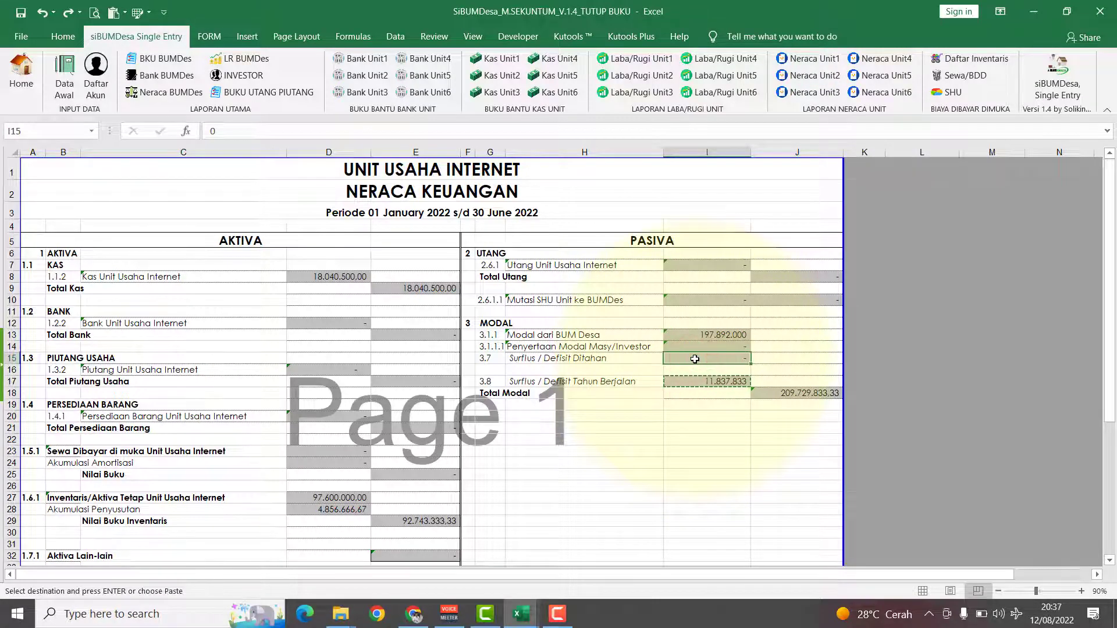
key(ctrl+v)
click(700, 384)
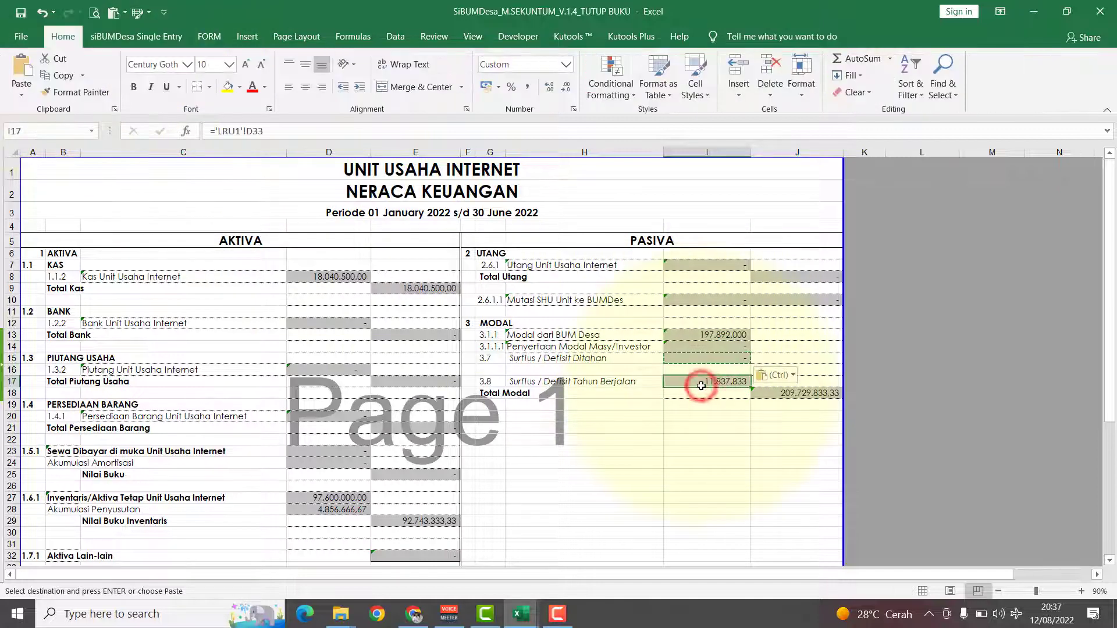
click(695, 358)
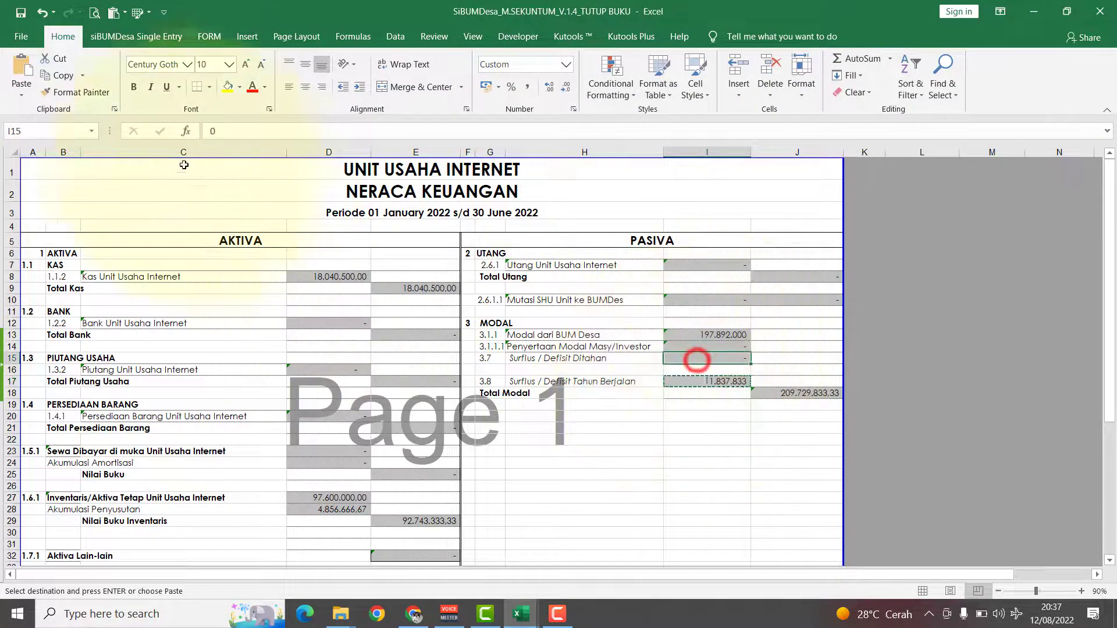
click(16, 92)
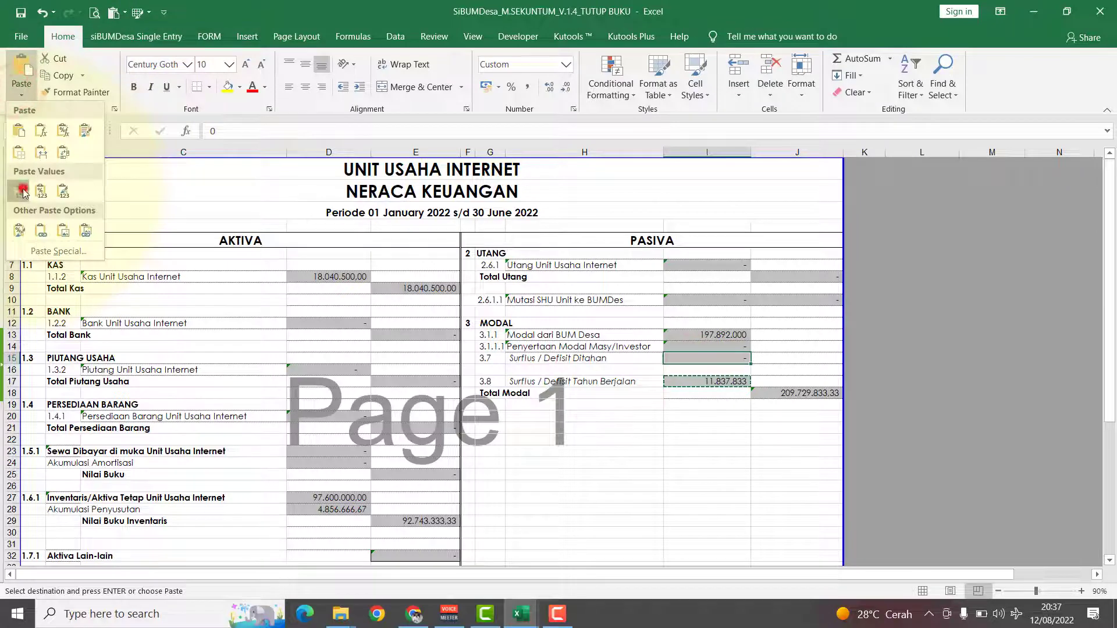
click(21, 190)
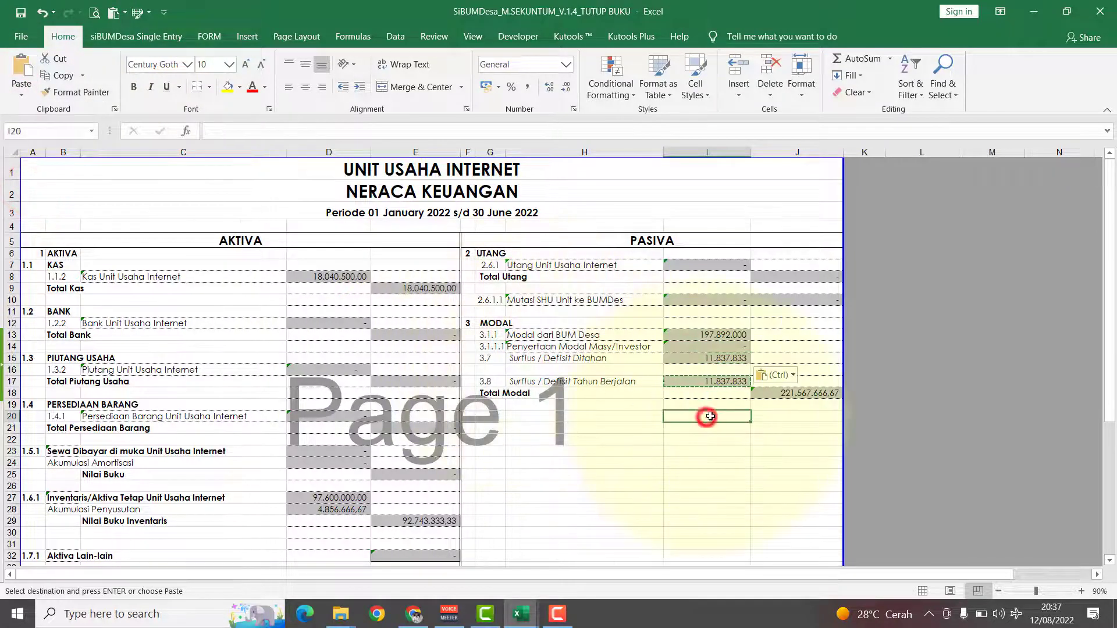
key(Escape)
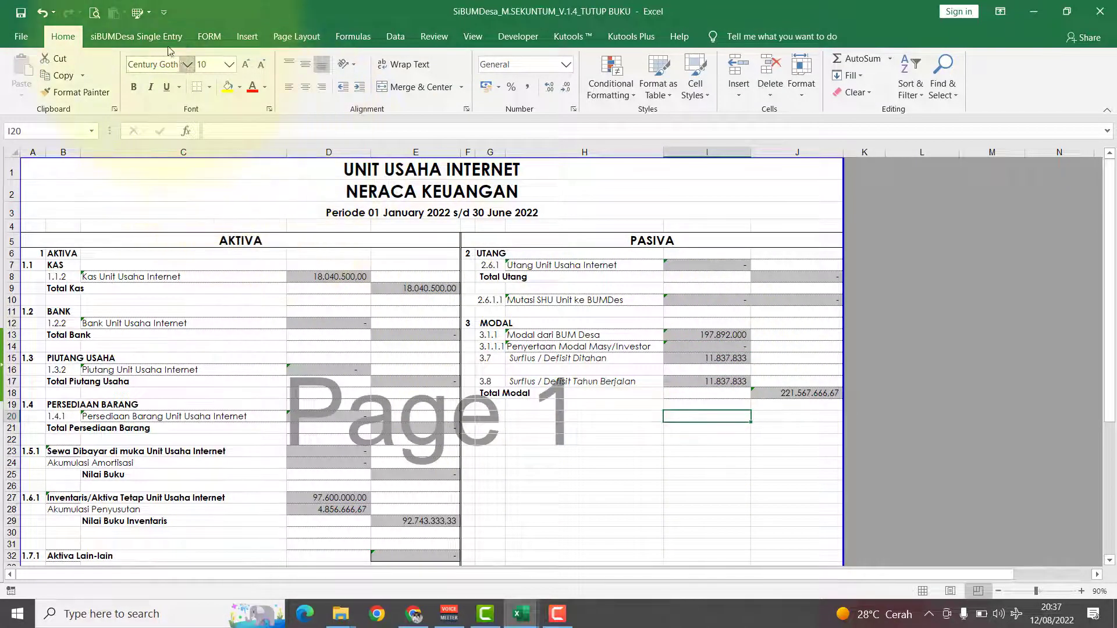
Open Daftar Inventaris and review the Inventaris BUM Desa and Inventaris Unit Usaha Internet sections.
click(152, 35)
click(961, 58)
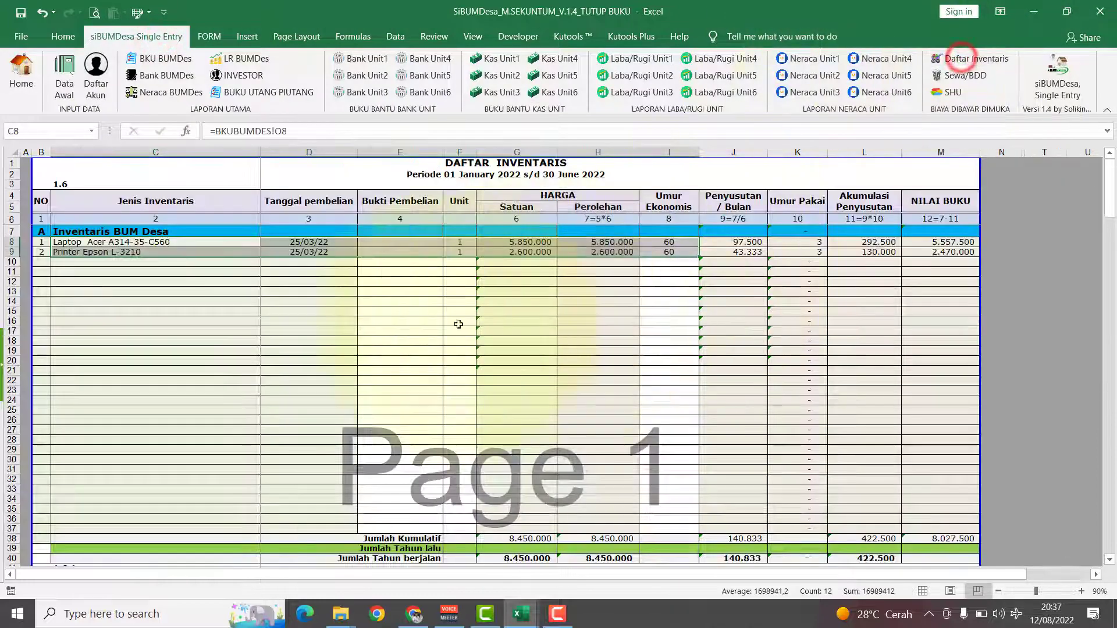
click(437, 331)
scroll(439, 337, down, 5)
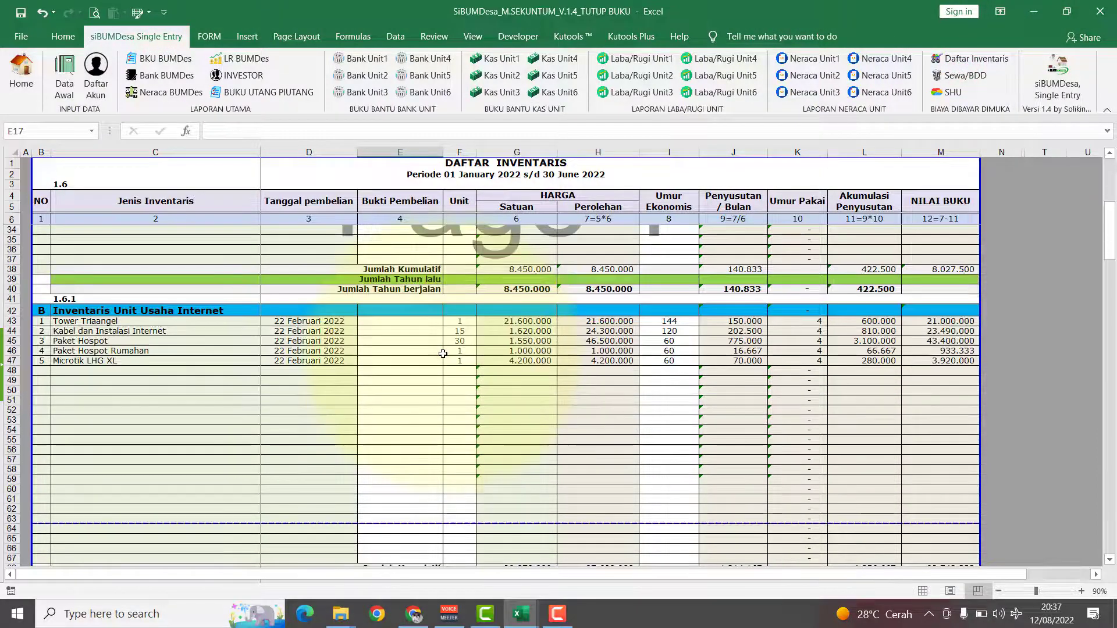
scroll(442, 354, up, 4)
scroll(442, 354, up, 1)
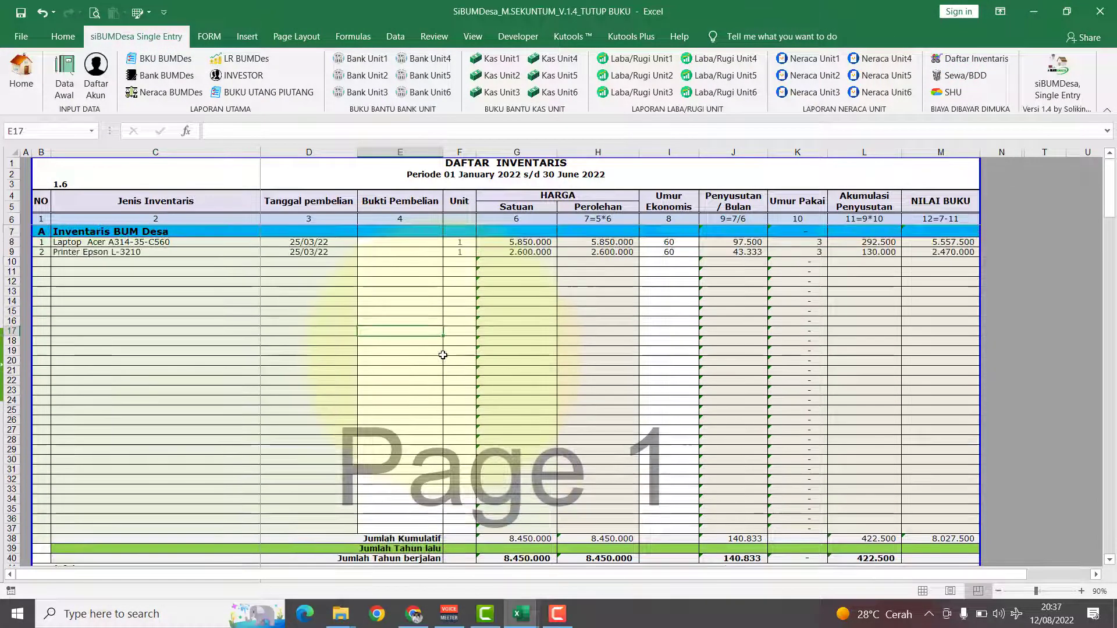
scroll(443, 354, down, 10)
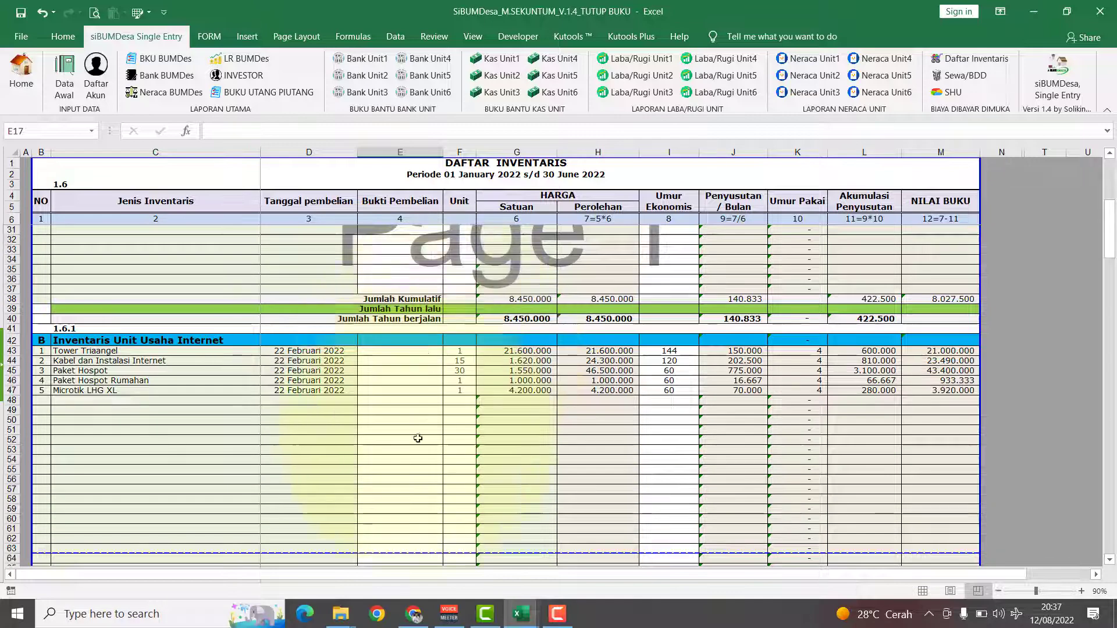
scroll(418, 439, down, 1)
scroll(418, 440, up, 11)
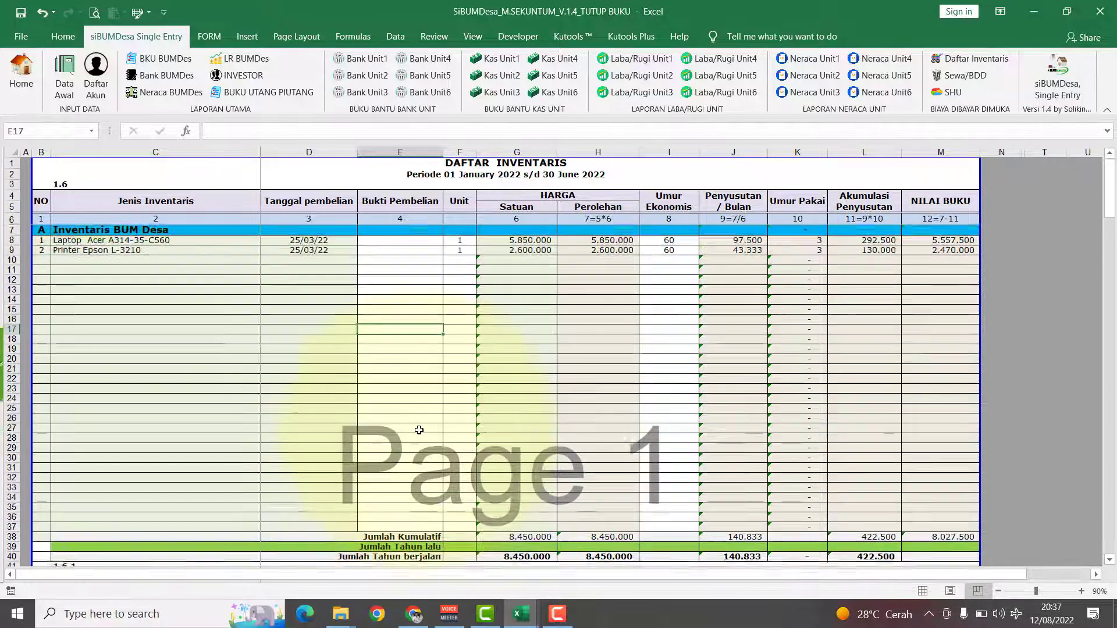
Copy the Jumlah Kumulatif amounts of Inventaris BUM Desa as values into its Jumlah Tahun lalu row.
scroll(500, 419, down, 3)
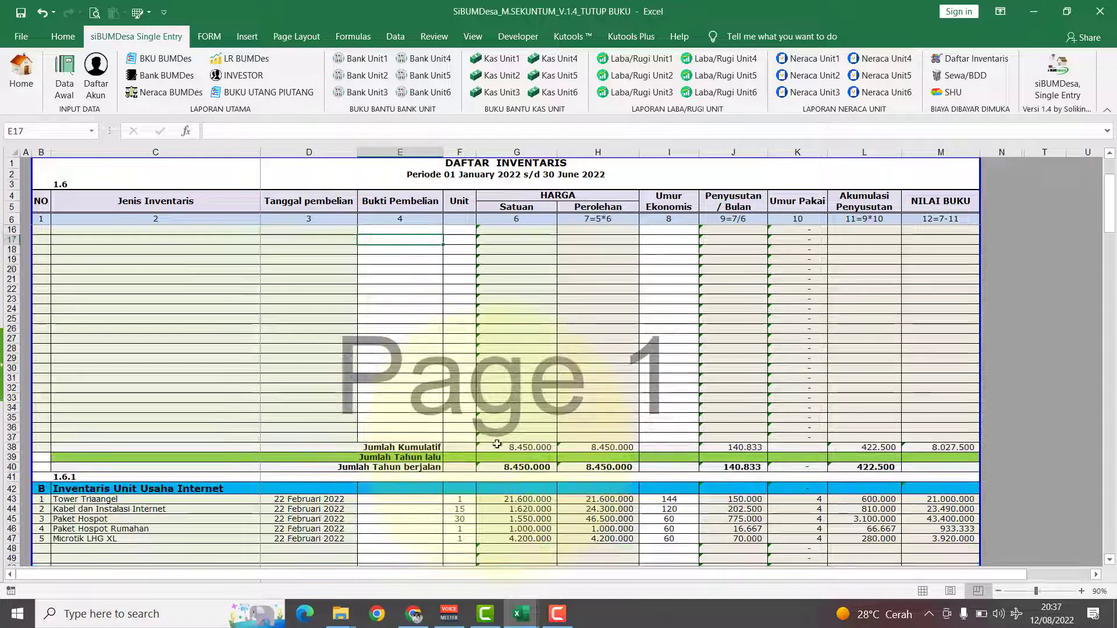
click(502, 446)
drag(502, 445, 936, 446)
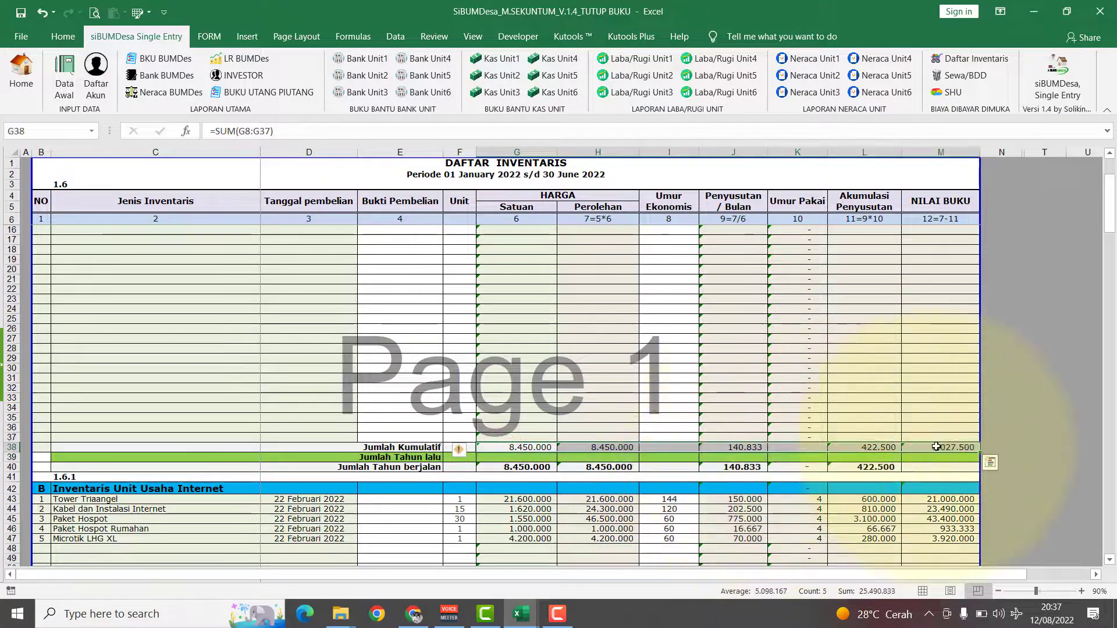
key(ctrl+c)
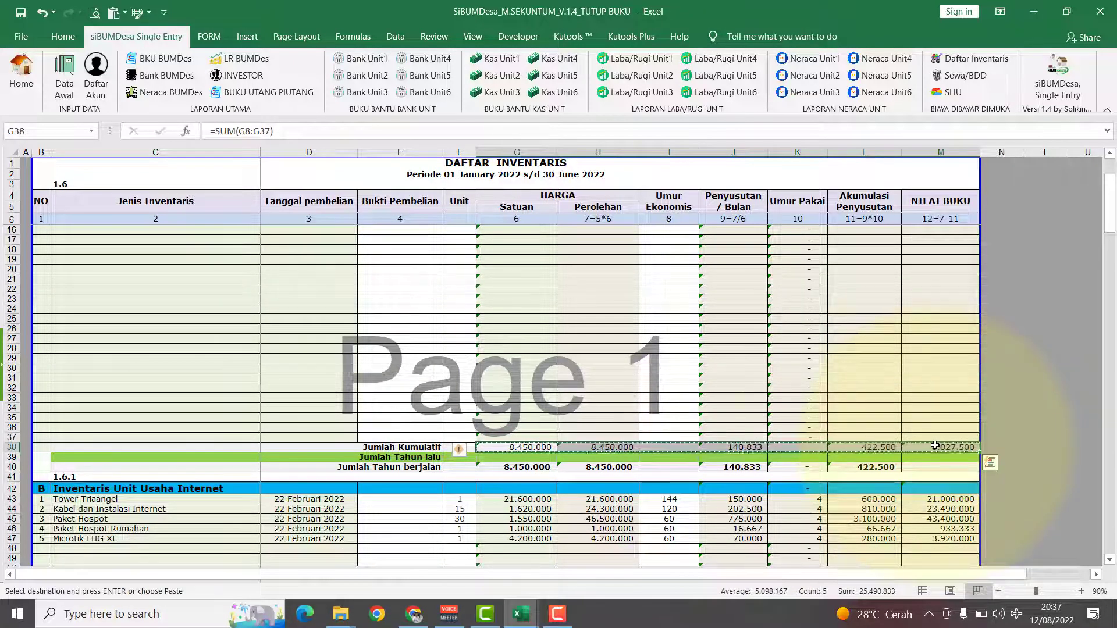
click(524, 458)
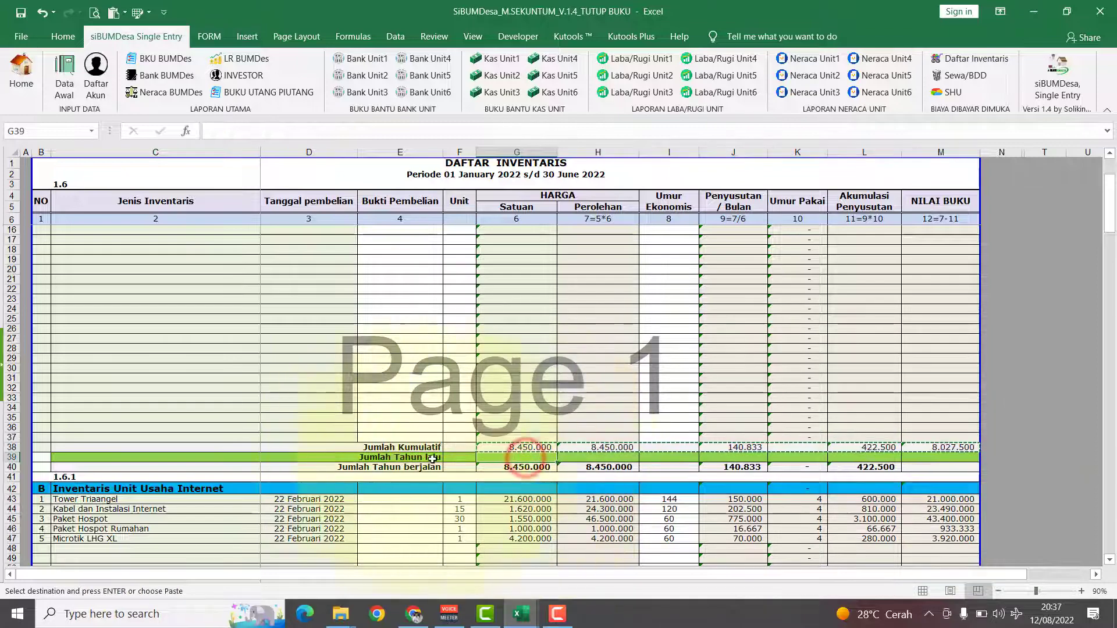
click(63, 37)
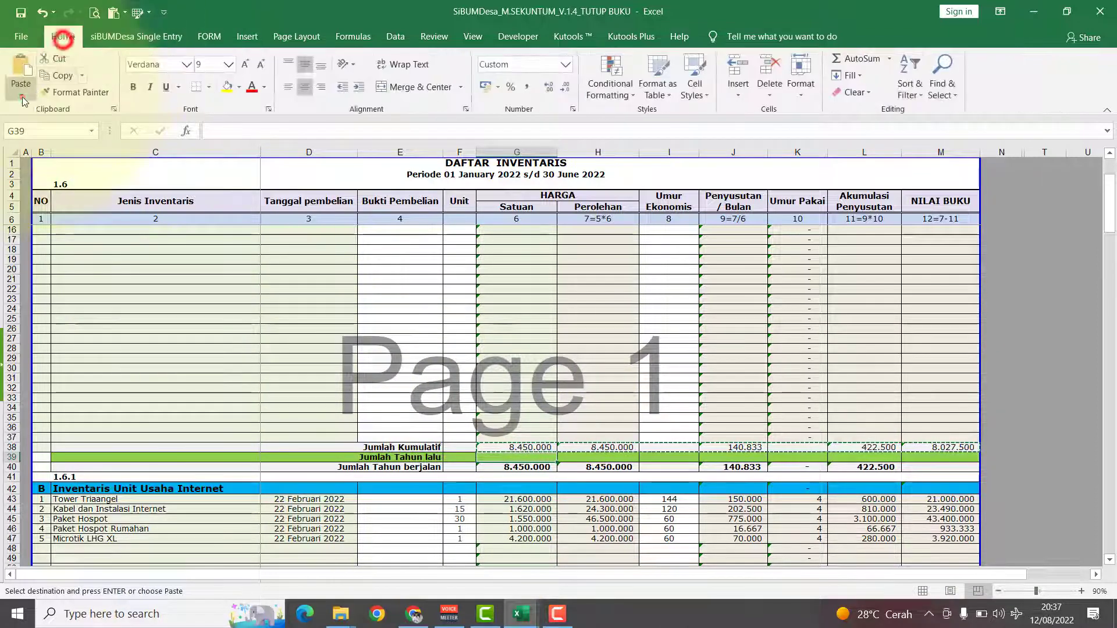
click(22, 96)
click(25, 193)
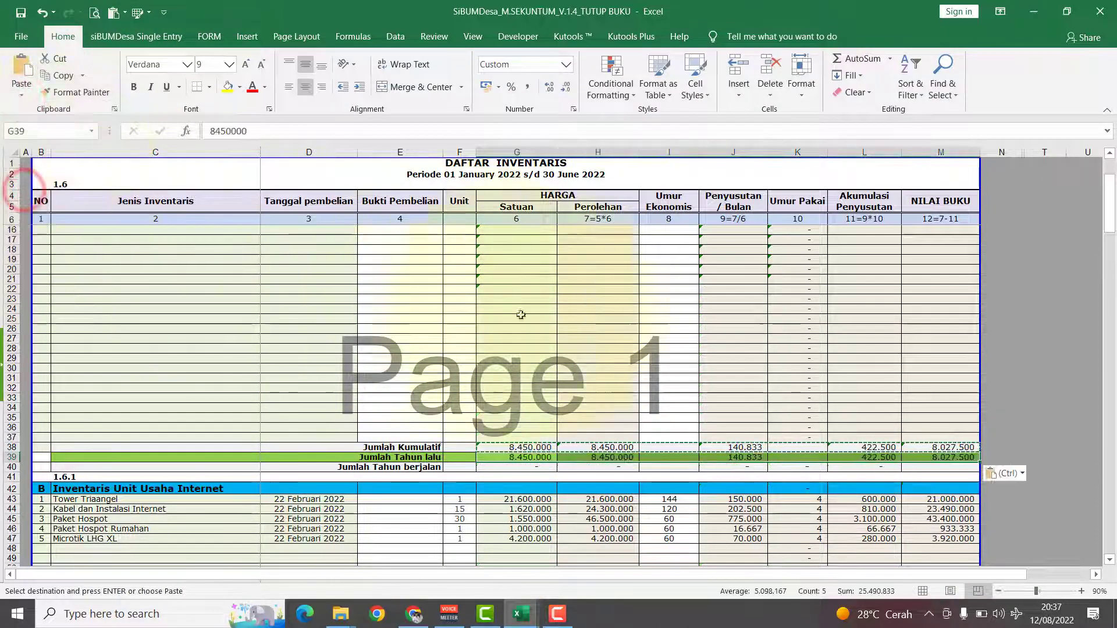
Replace the formulas of the laptop and printer rows, C8:I9 in Daftar Inventaris, with their values.
scroll(578, 330, up, 3)
click(585, 329)
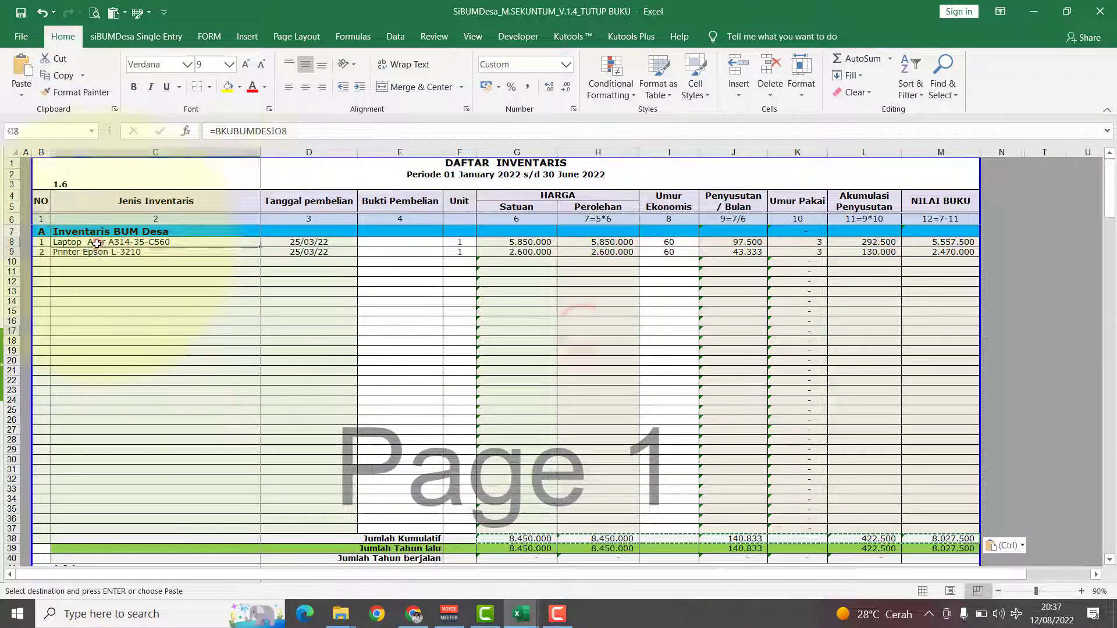
drag(101, 245, 678, 257)
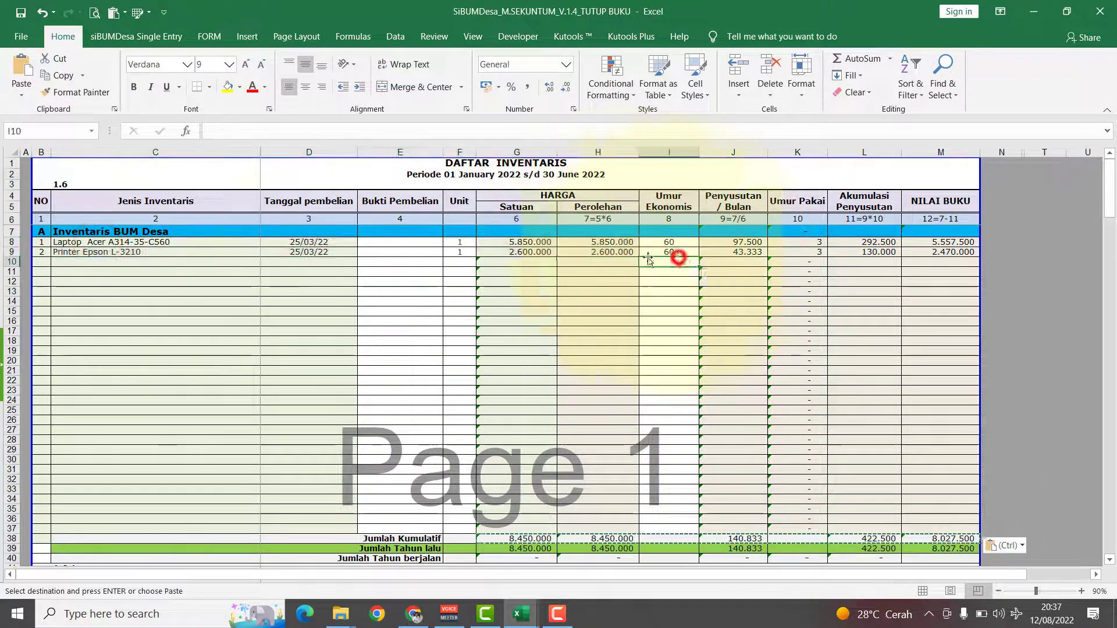
drag(114, 248, 670, 252)
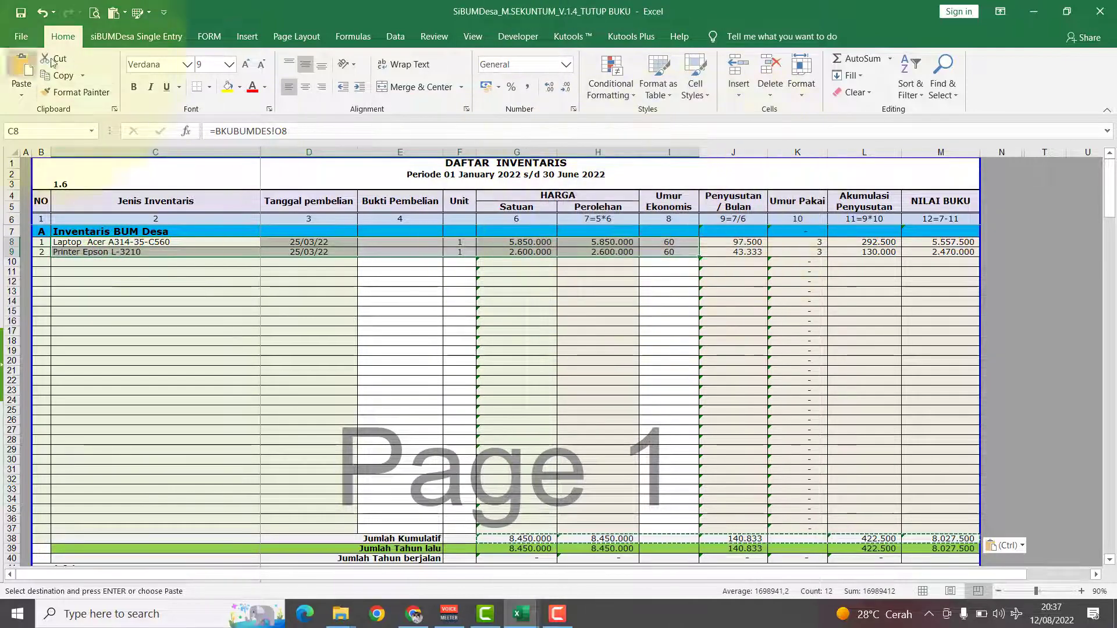
click(58, 78)
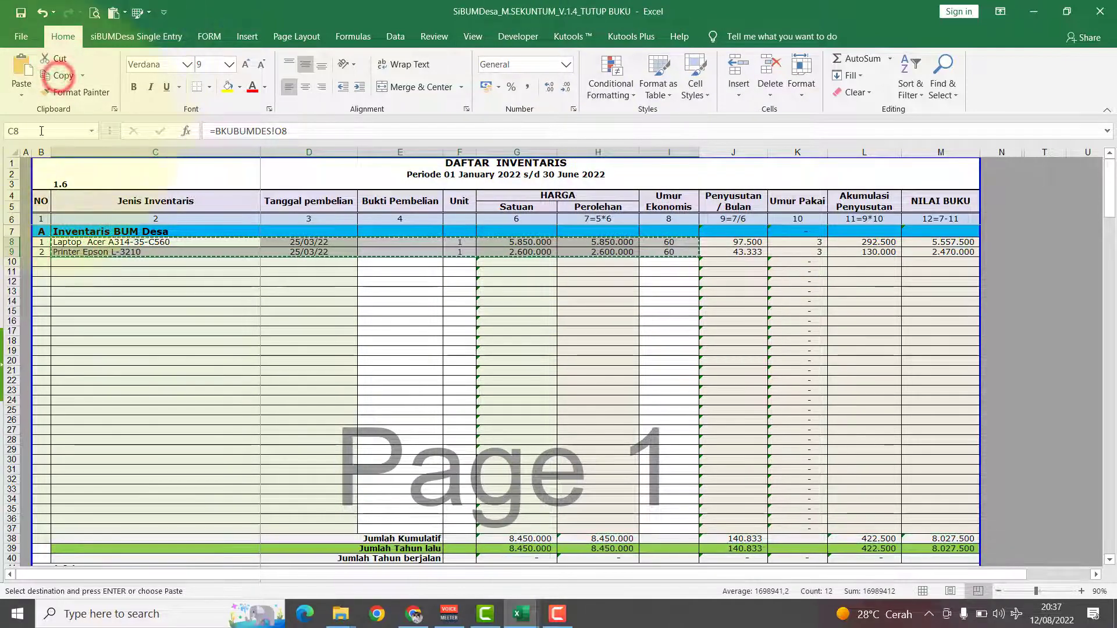
click(21, 88)
click(19, 191)
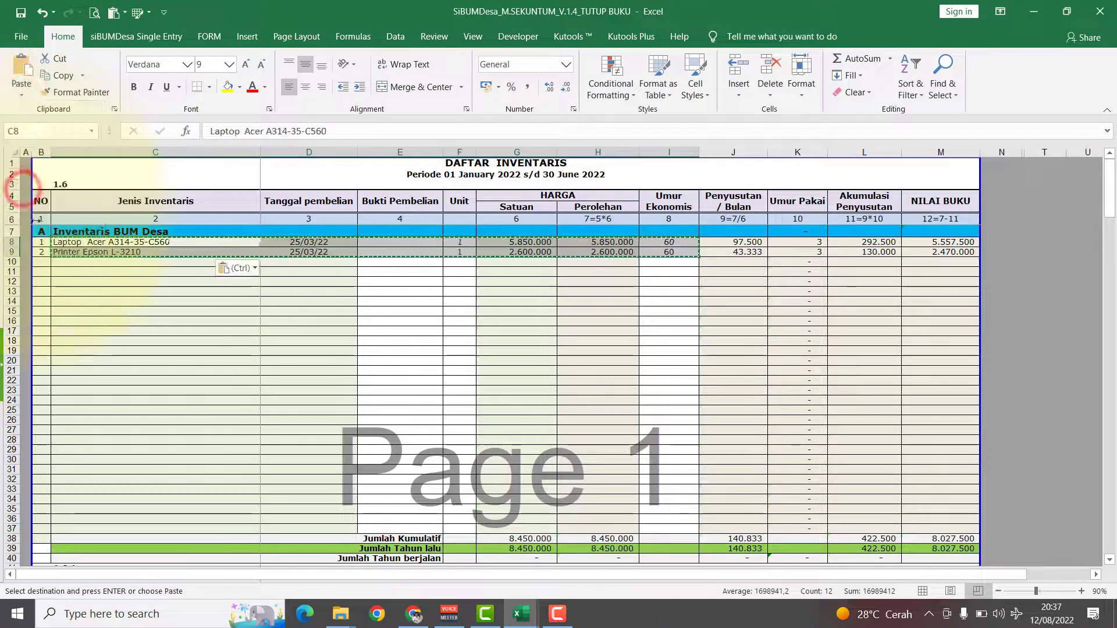
click(114, 243)
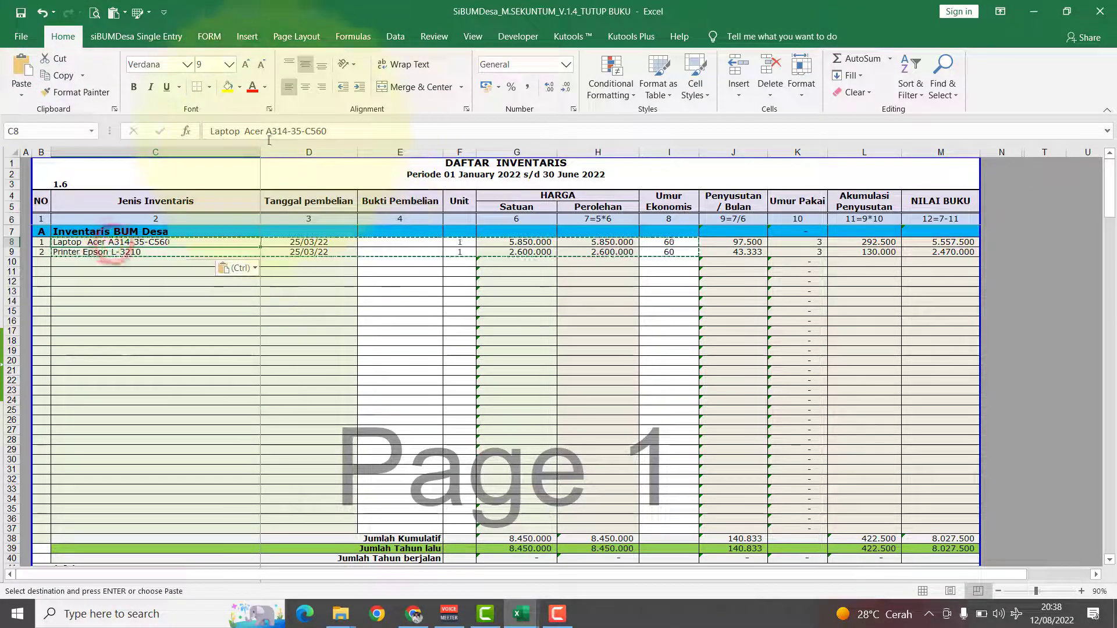
click(145, 260)
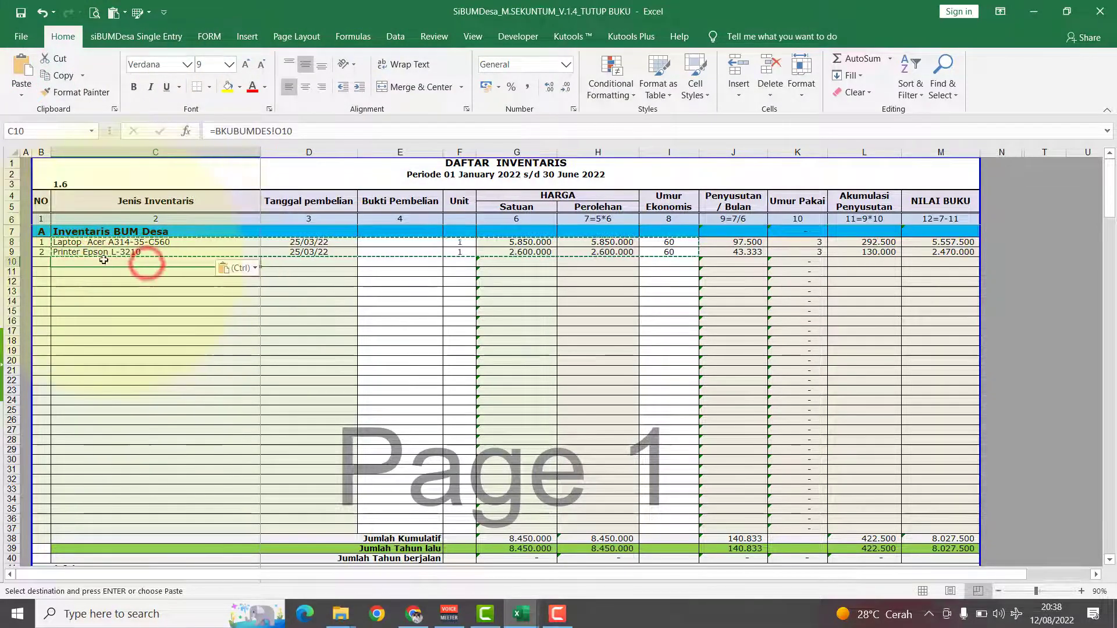
key(Escape)
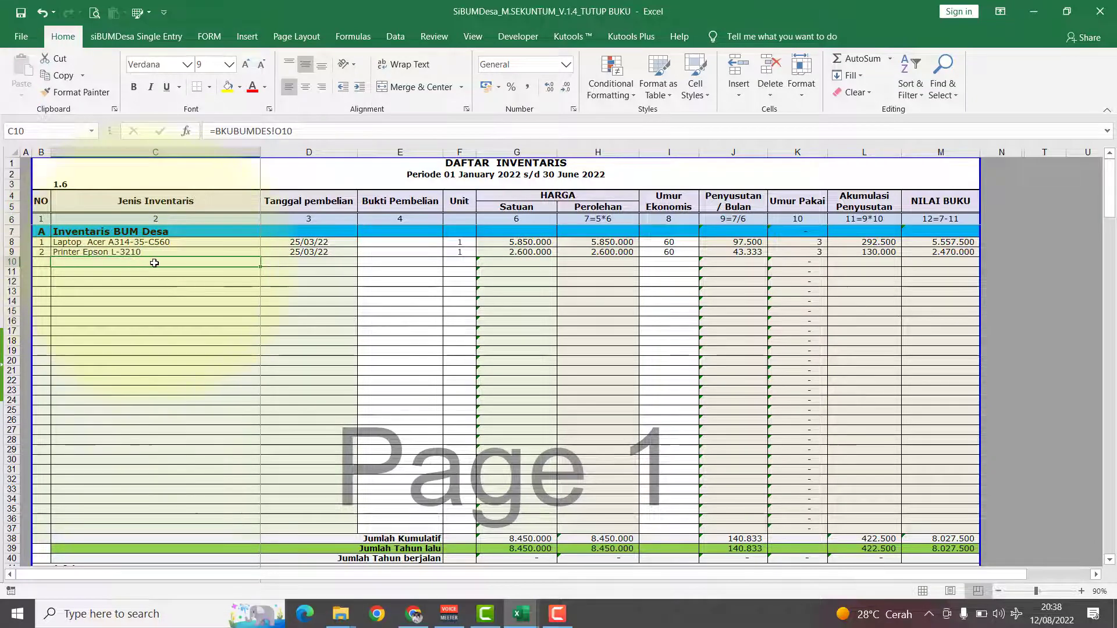
In row 10 of Inventaris BUM Desa, link Jenis Inventaris to BKUBUMDES!O8 and Tanggal pembelian to the matching date in BKUBUMDES column N.
click(298, 131)
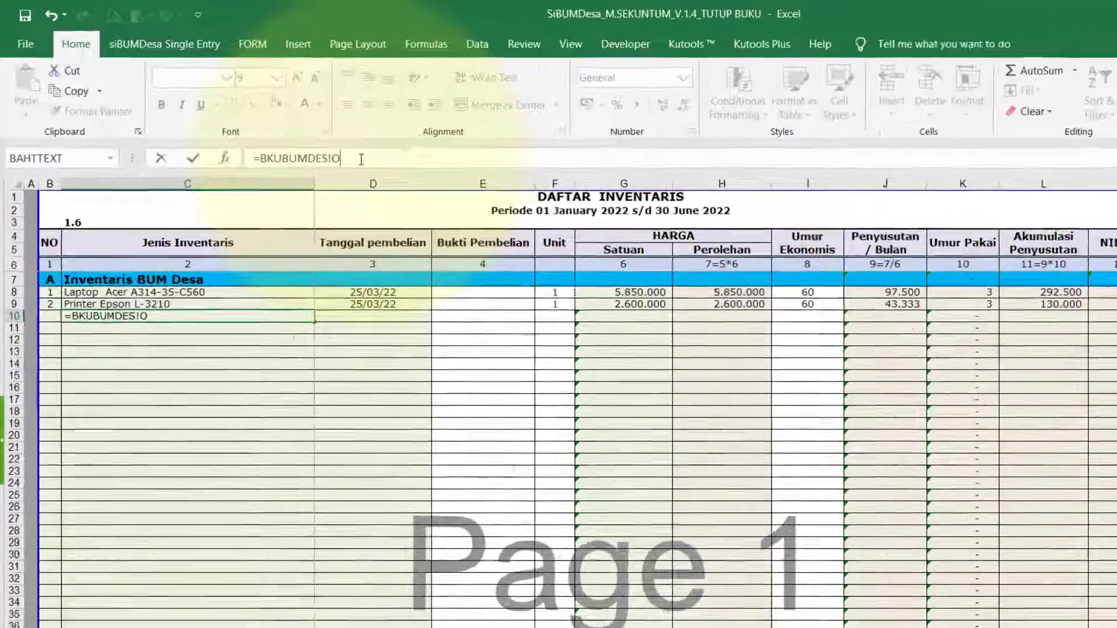
key(BackSpace)
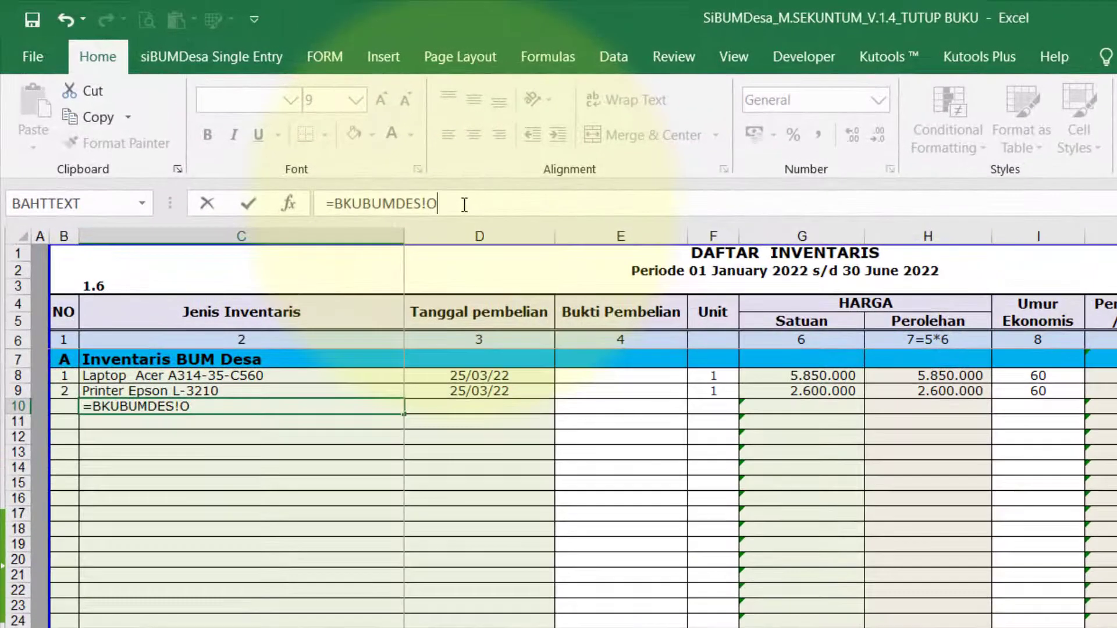
text(8)
key(Return)
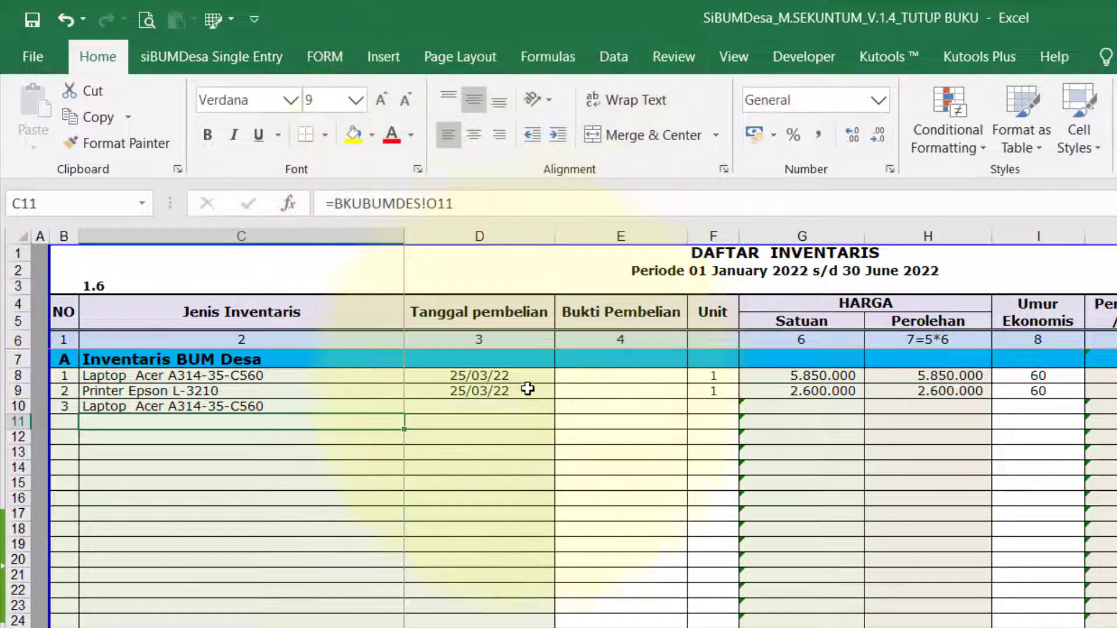
click(520, 412)
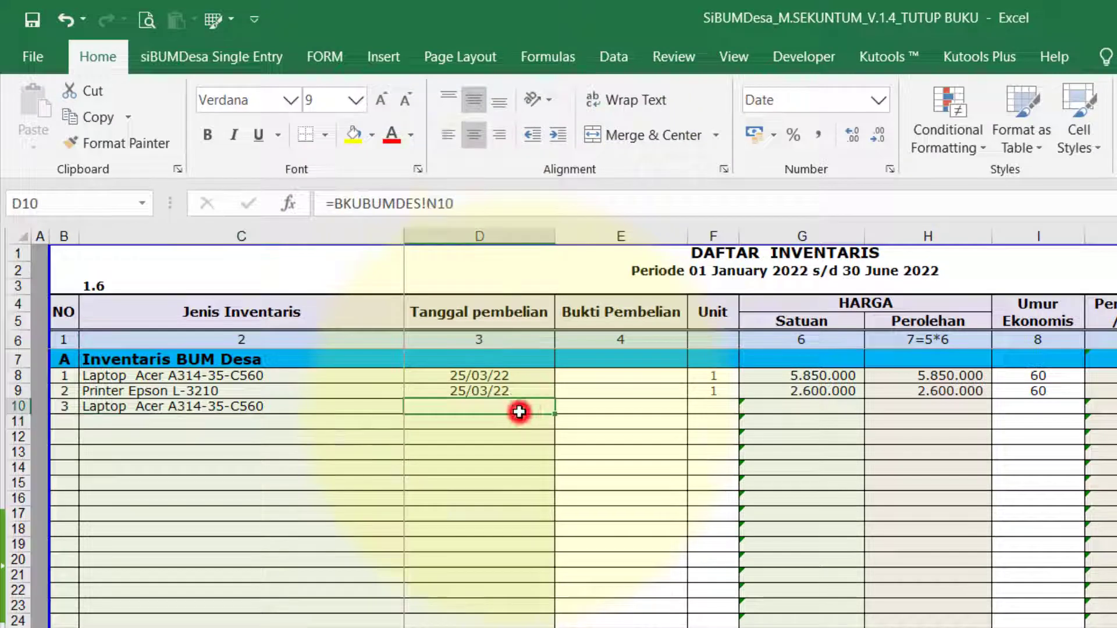
click(470, 205)
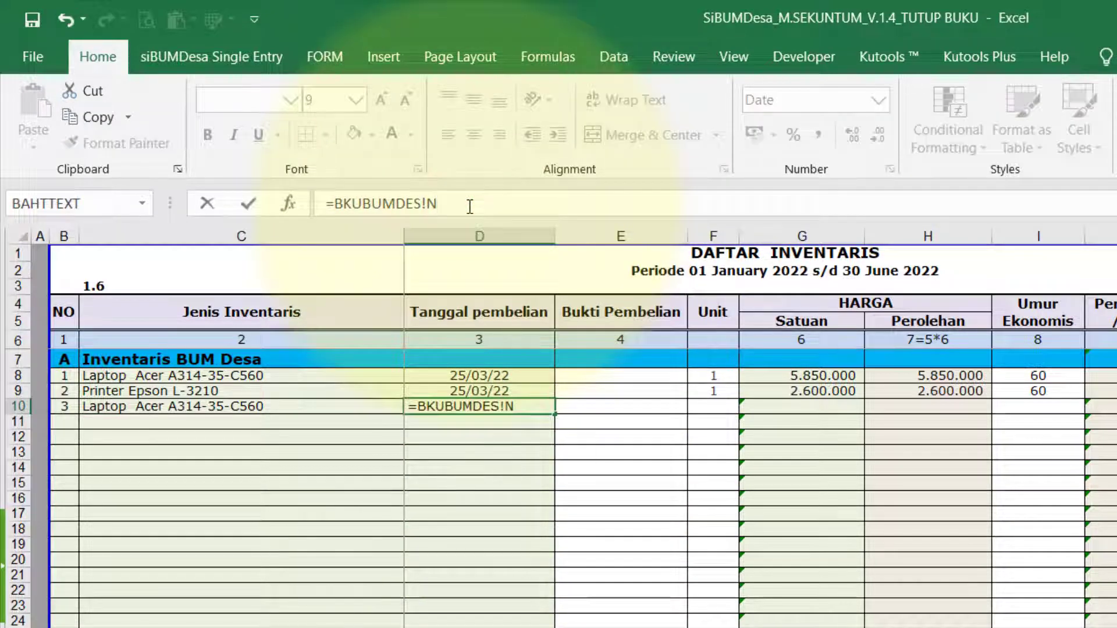
key(Return)
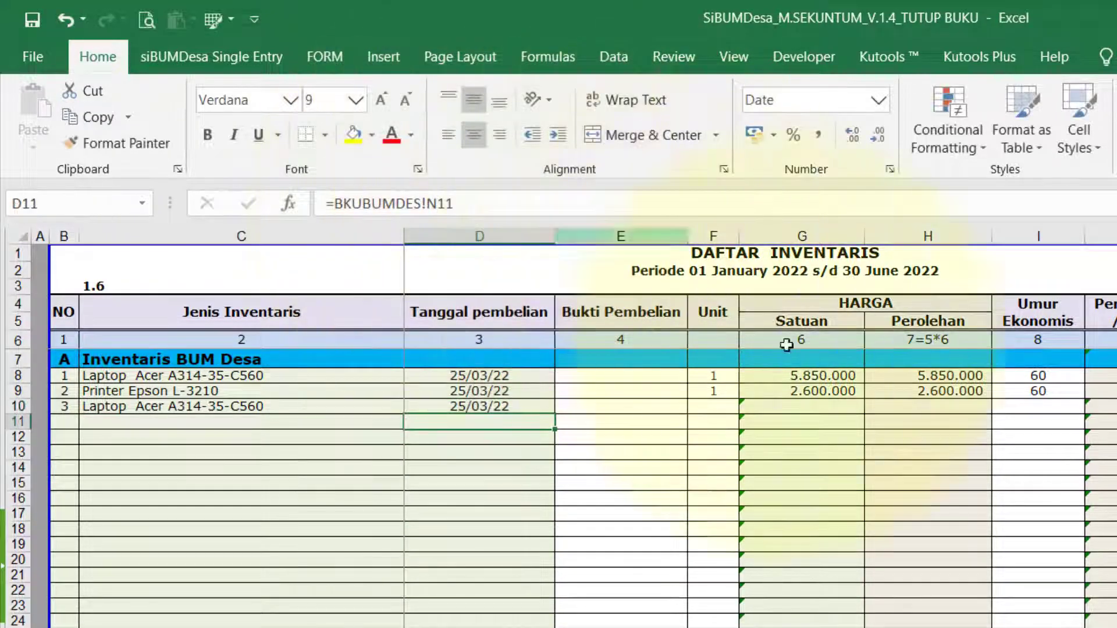
Link Perolehan in row 10 of Inventaris BUM Desa to BKUBUMDES!P8.
click(955, 407)
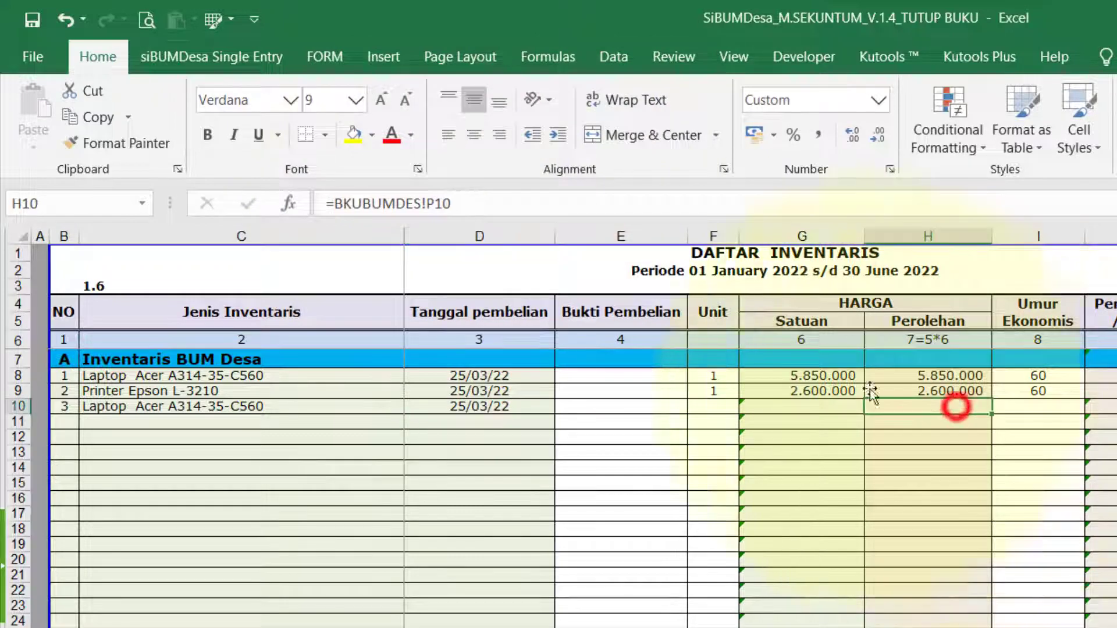
click(470, 198)
key(BackSpace)
key(BackSpace)
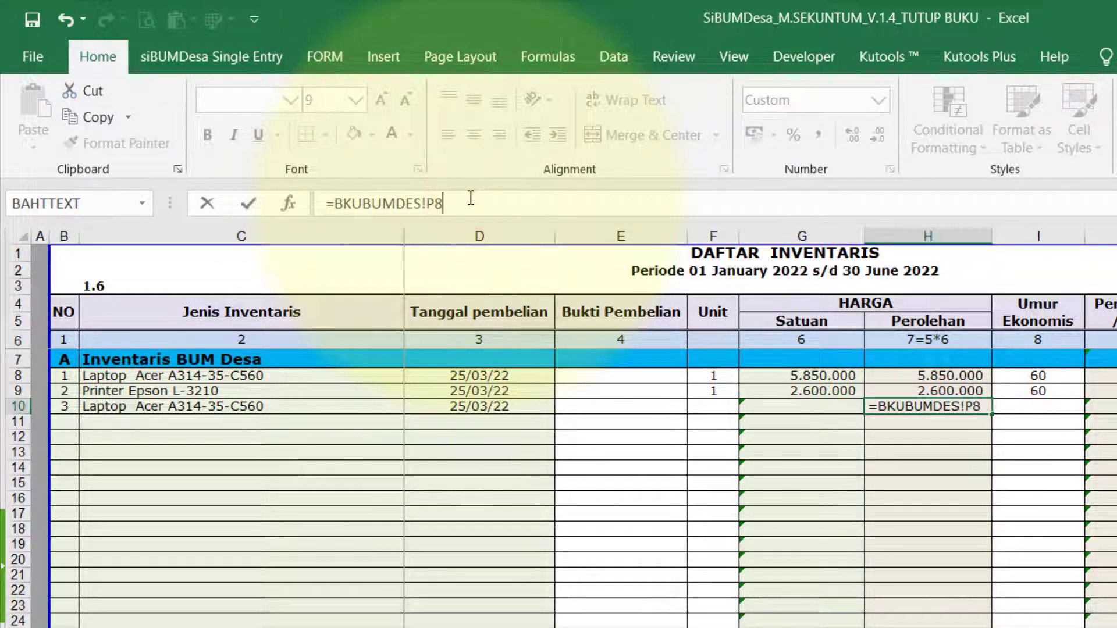
key(Return)
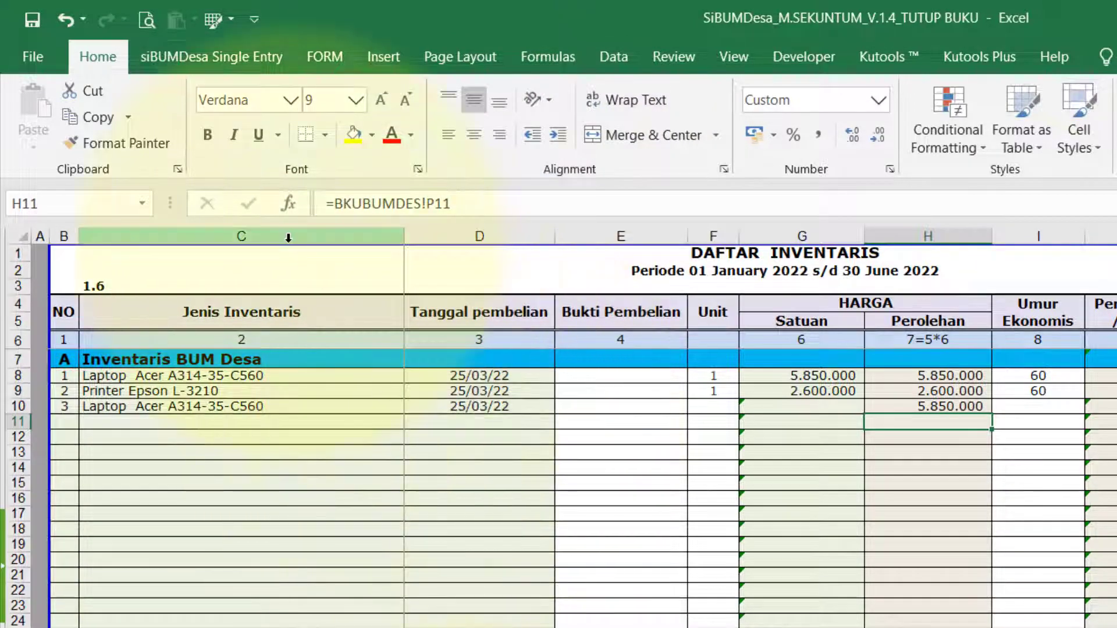
Fill the row 10 formulas, C10:H10, down through row 37 of Inventaris BUM Desa.
click(159, 406)
drag(154, 394, 952, 404)
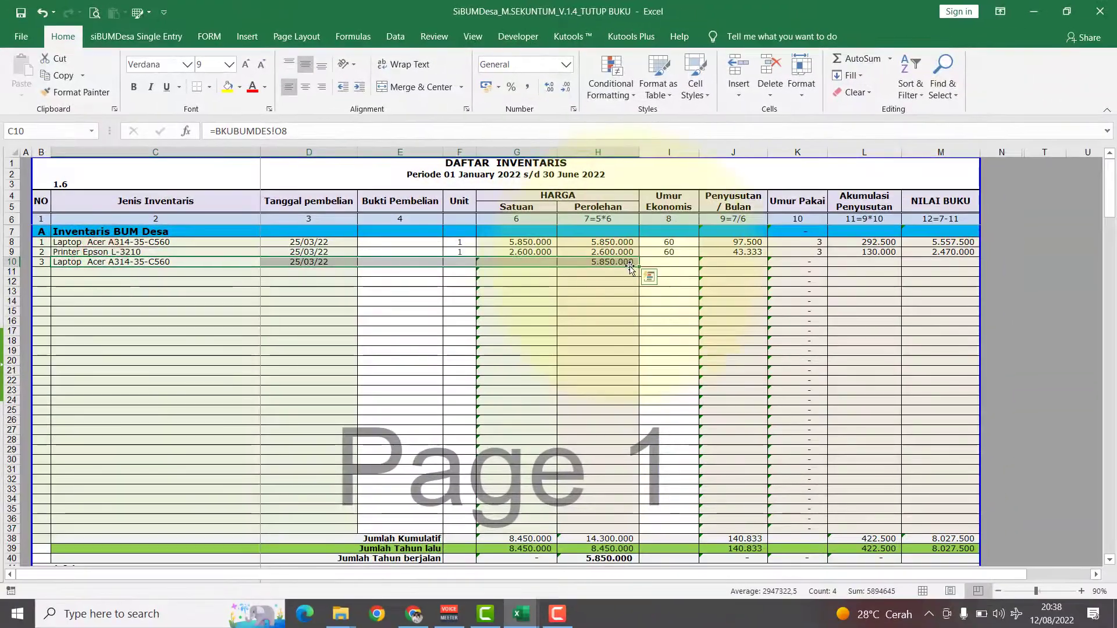
double_click(641, 268)
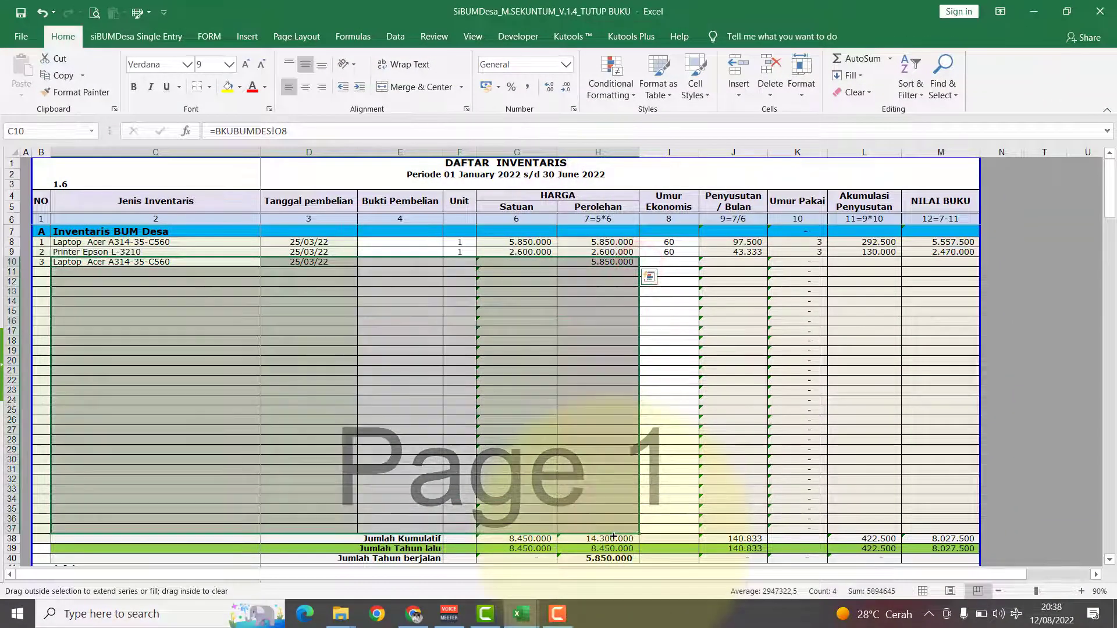
click(594, 391)
Copy the Jumlah Kumulatif amounts of Inventaris Unit Usaha Internet, G68:M68, as values into its Jumlah Tahun lalu row.
scroll(591, 391, down, 8)
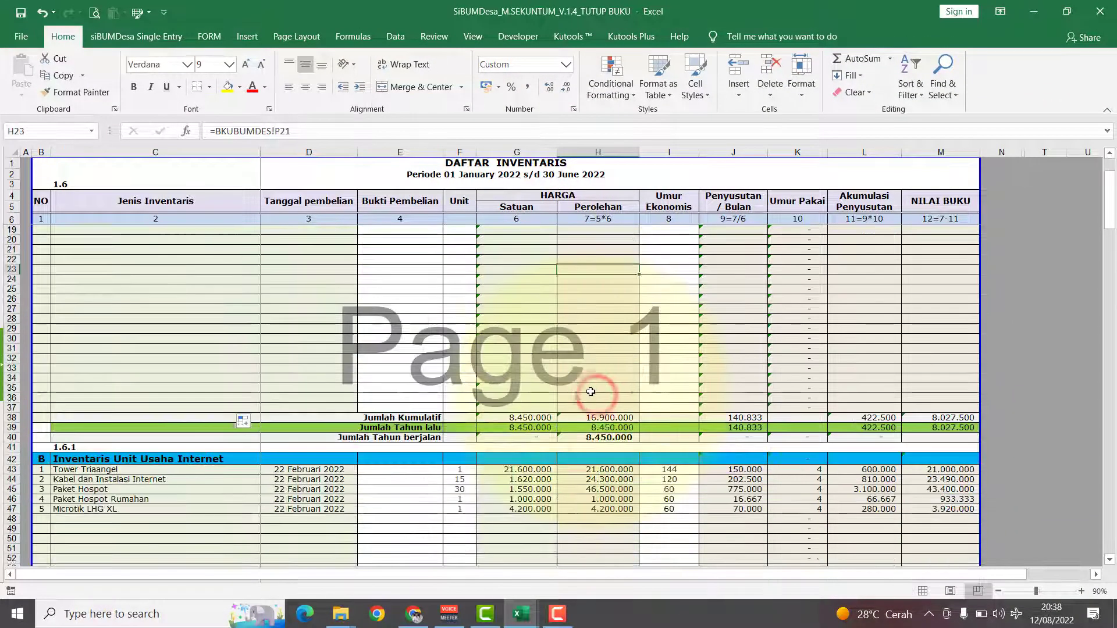
scroll(590, 391, down, 1)
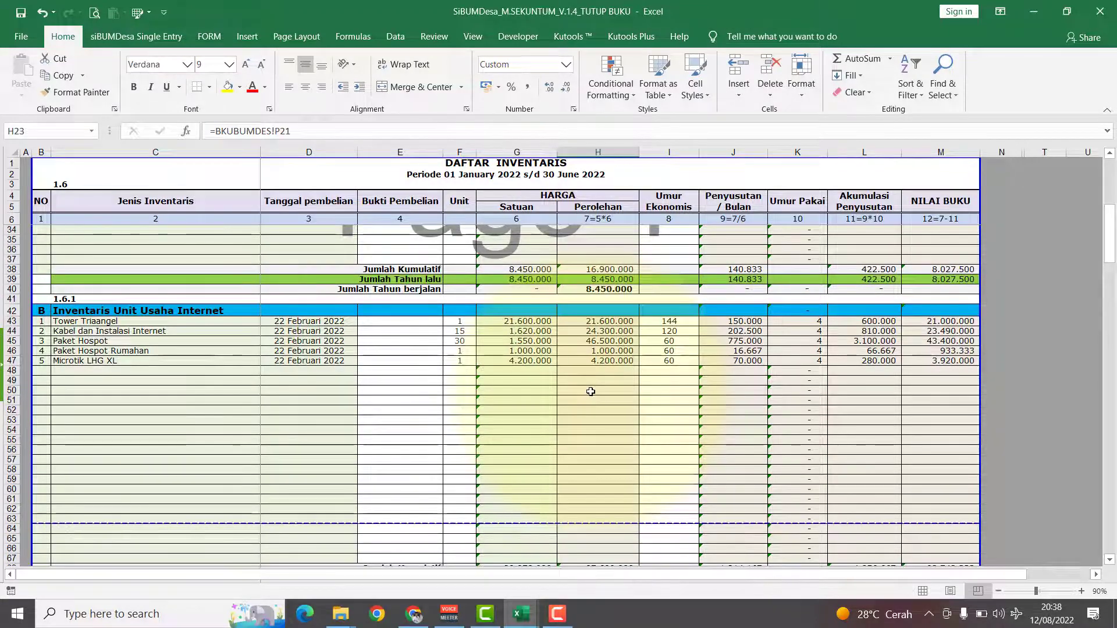
scroll(561, 399, down, 4)
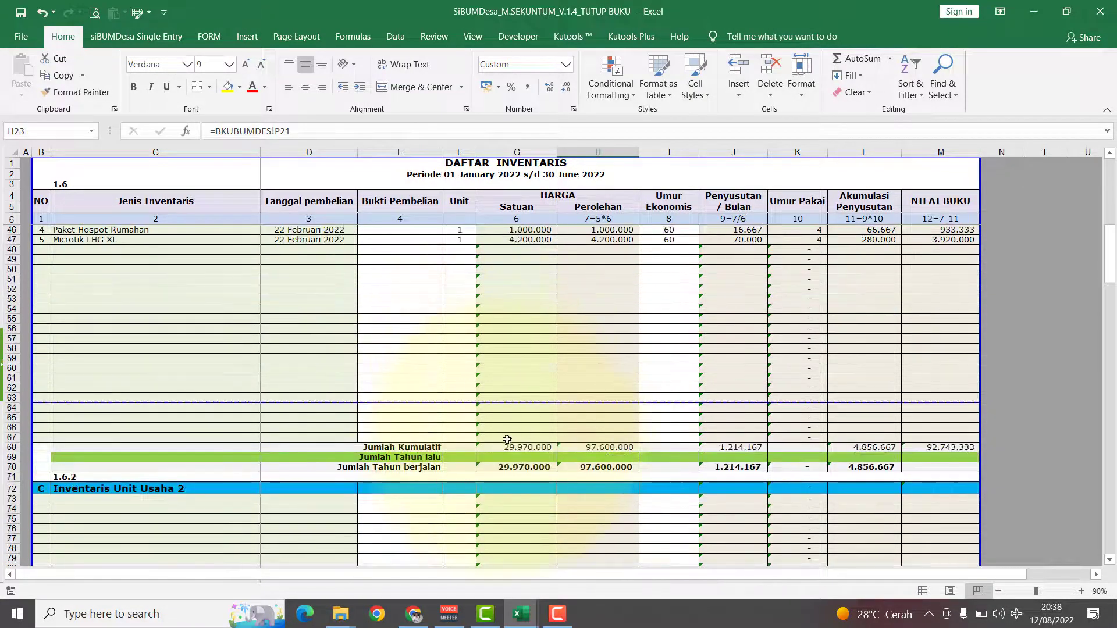
drag(504, 447, 954, 447)
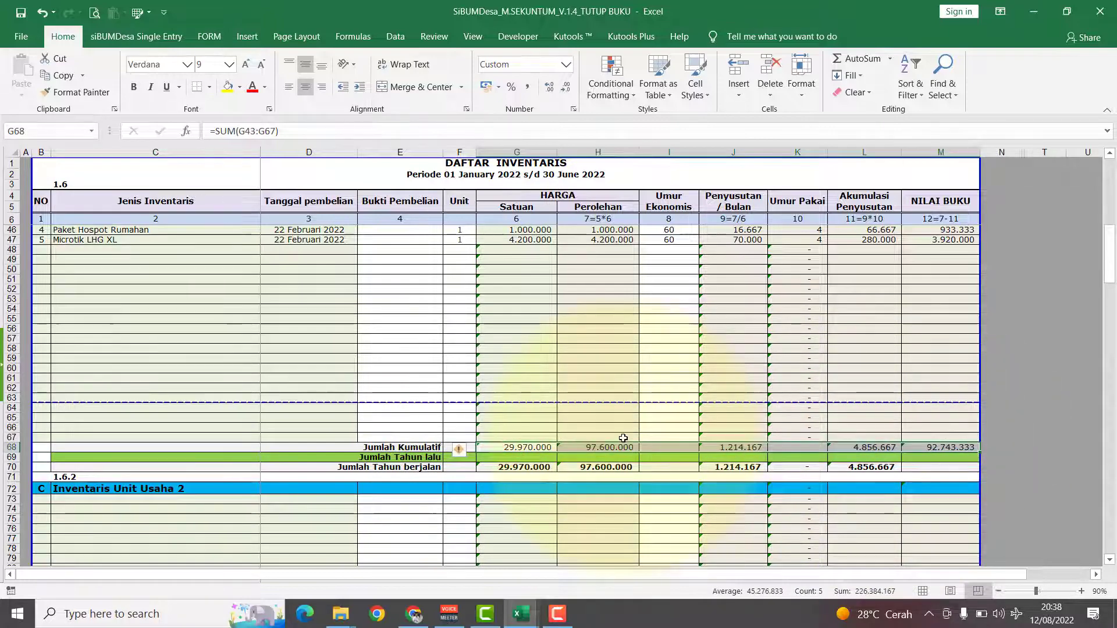
key(ctrl+c)
click(521, 457)
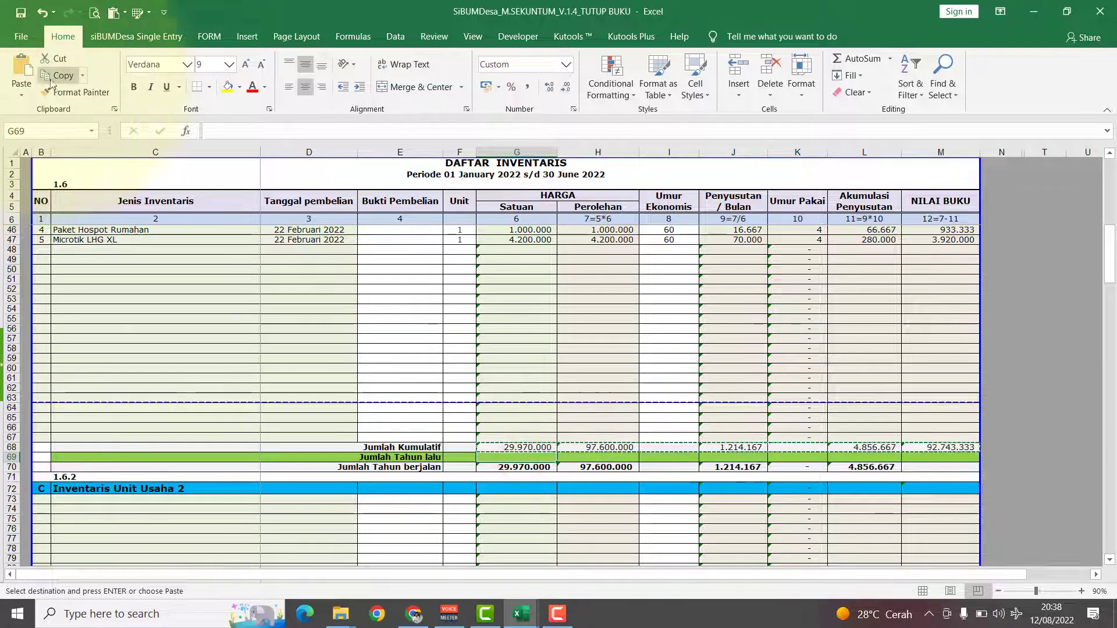
click(21, 95)
click(20, 186)
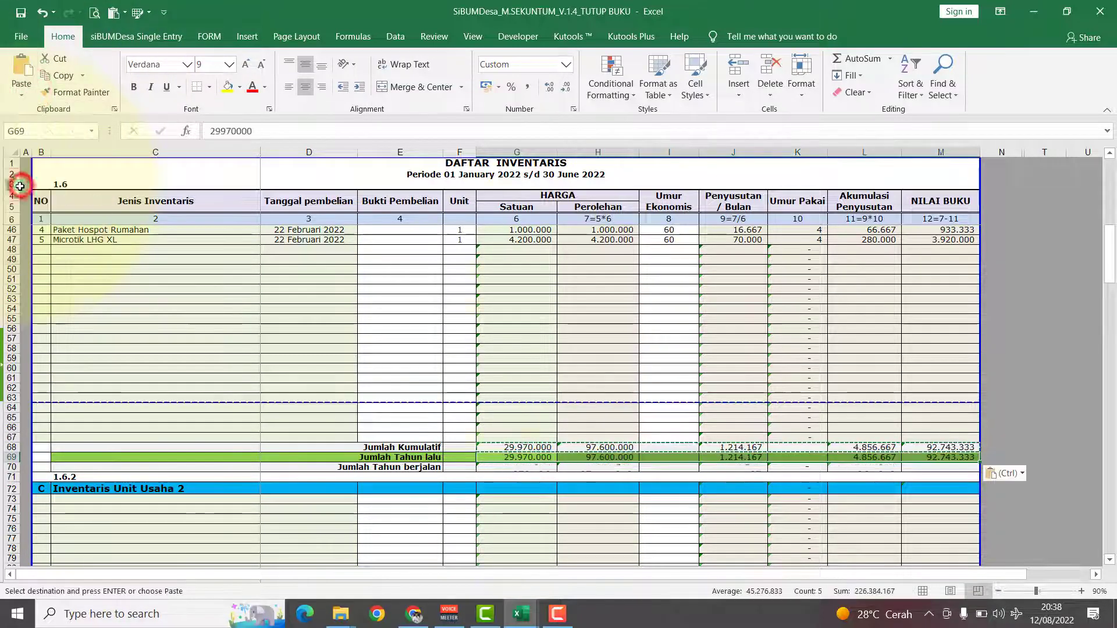
Replace the formulas of the five Inventaris Unit Usaha Internet items, C43:I47, with their values.
scroll(511, 326, up, 4)
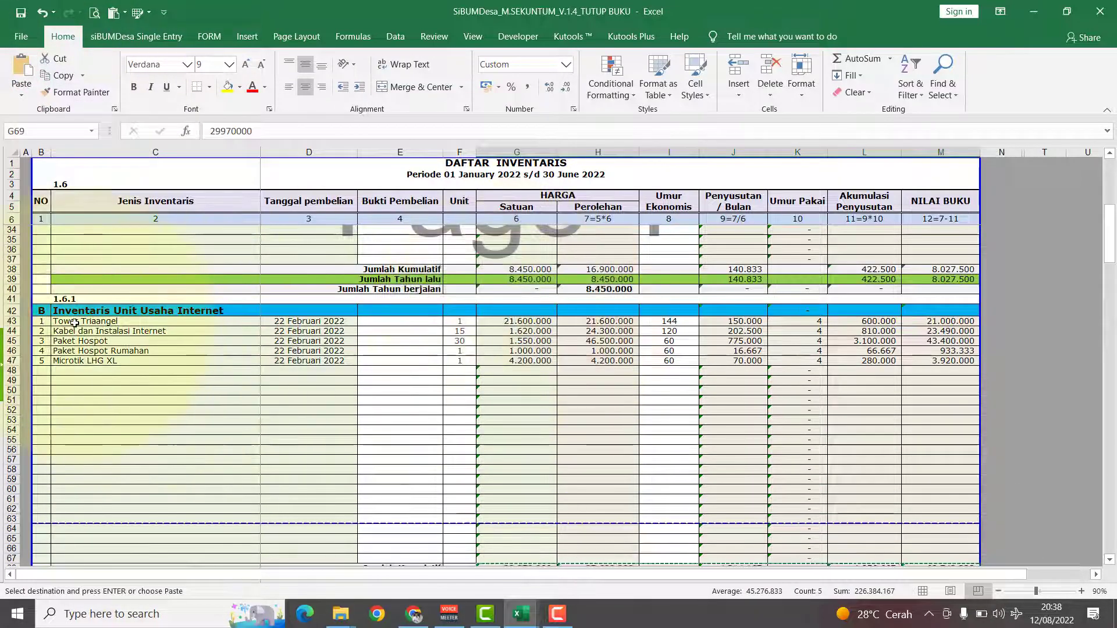
drag(74, 323, 653, 362)
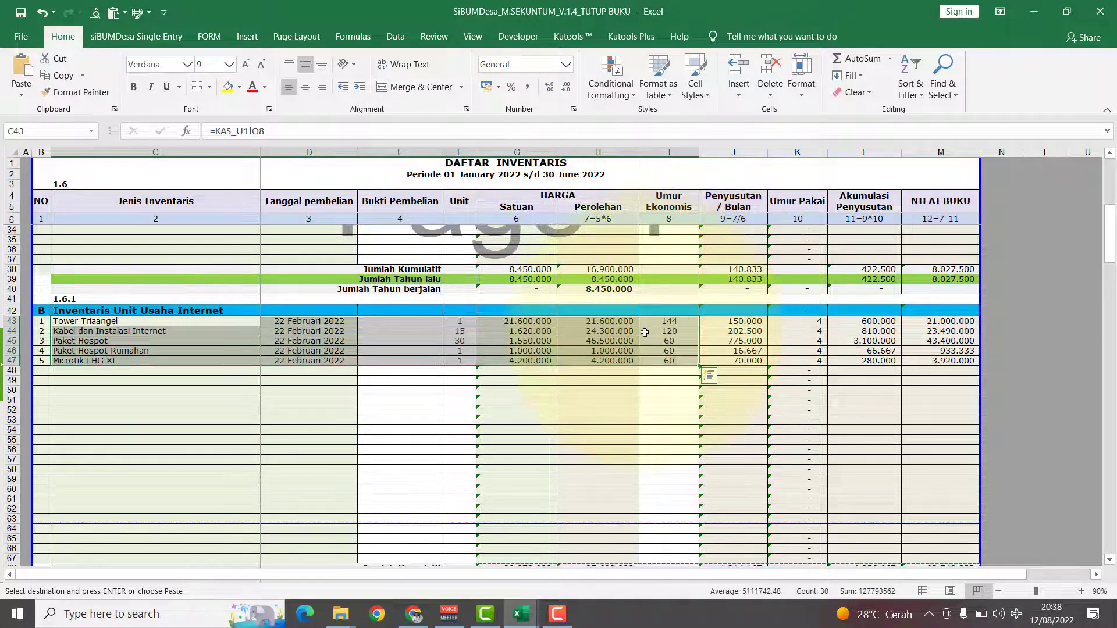
key(ctrl+c)
click(21, 90)
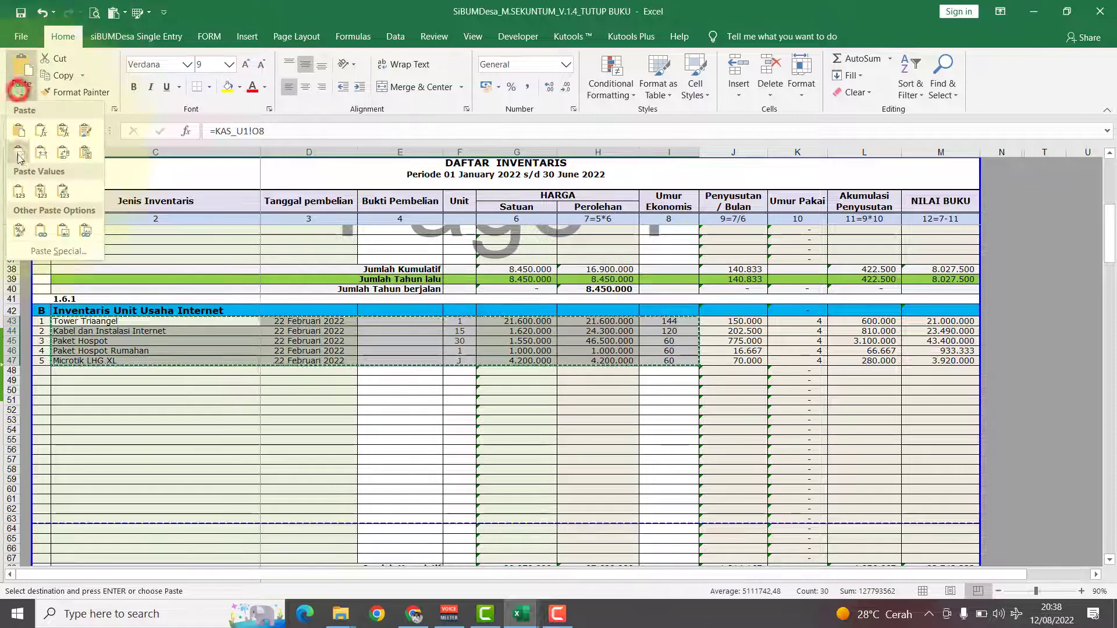
click(18, 191)
click(97, 370)
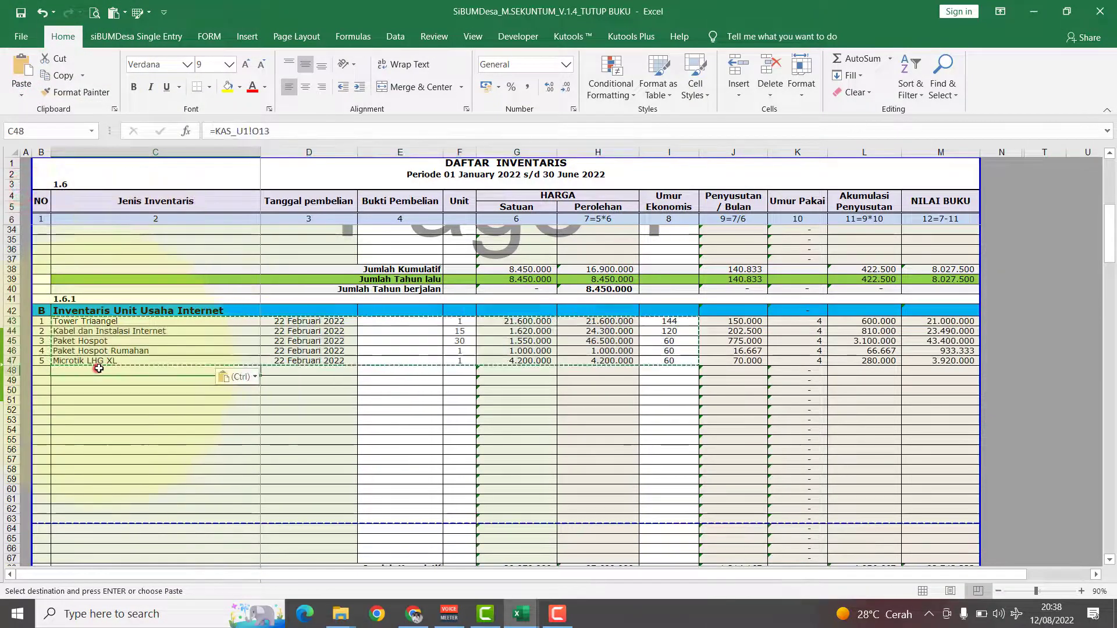
key(Escape)
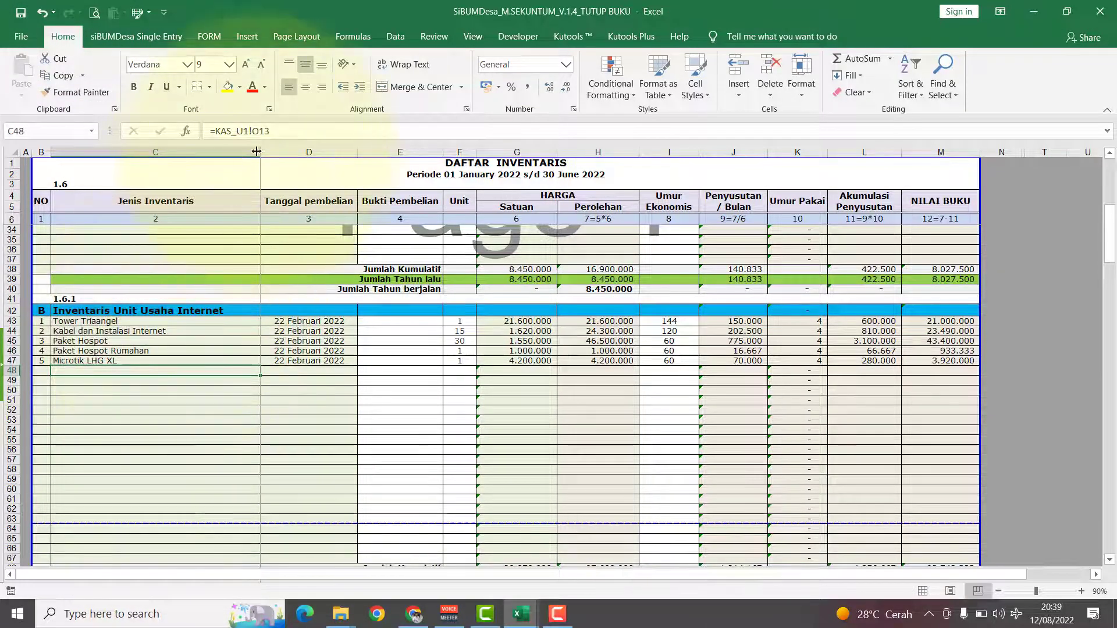
In row 48 of Inventaris Unit Usaha Internet, link Jenis Inventaris to KAS_U1!O8 and Tanggal pembelian to KAS_U1!N8.
click(281, 135)
key(BackSpace)
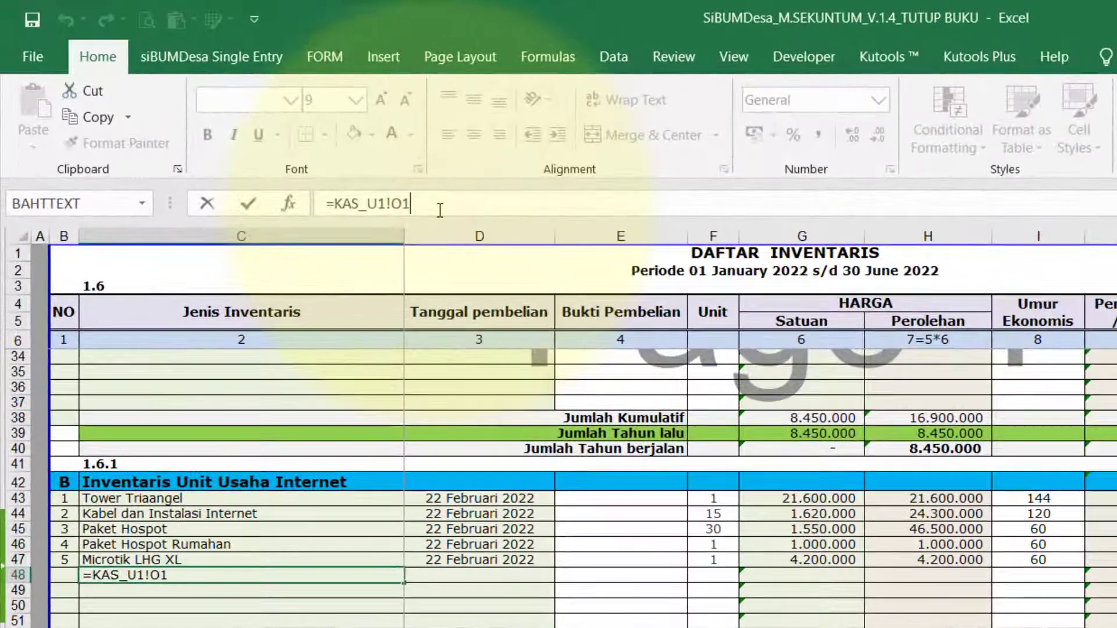
key(Return)
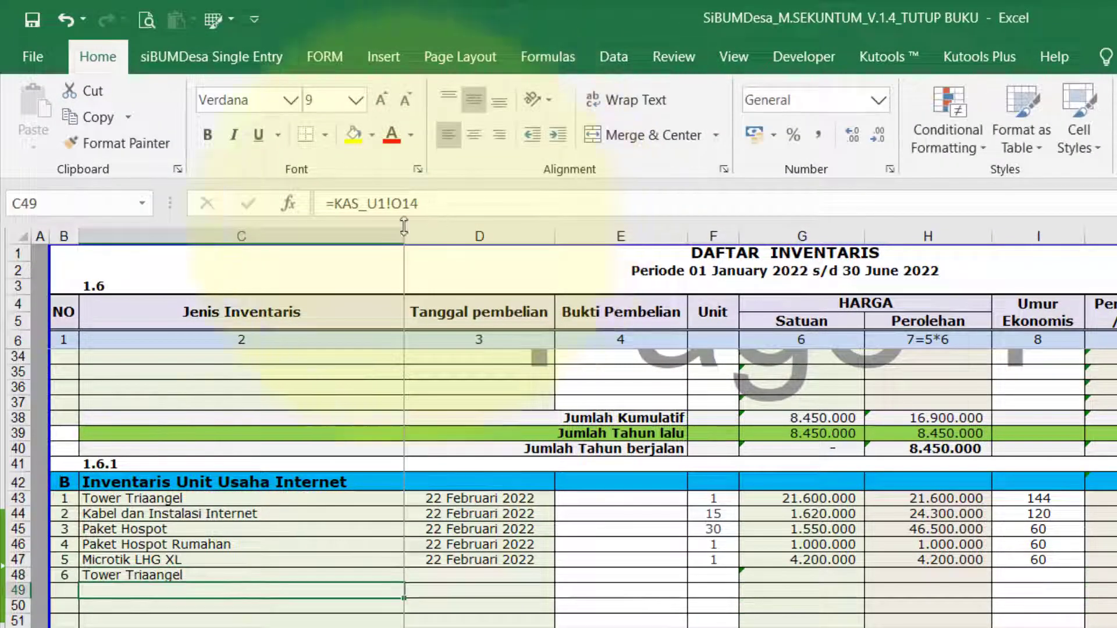
click(445, 579)
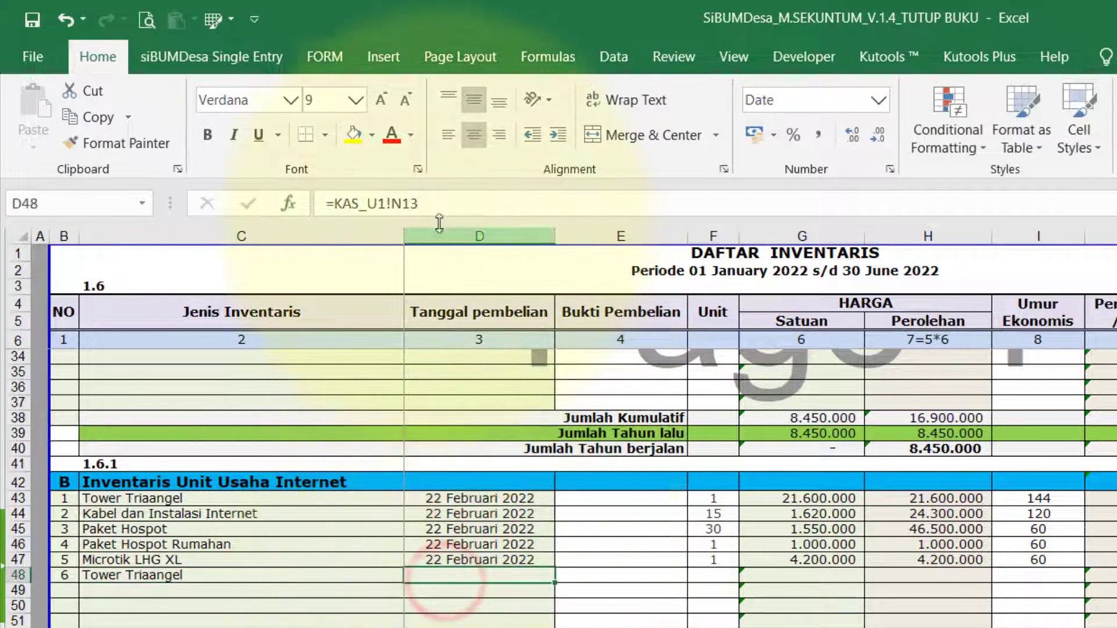
click(427, 203)
key(BackSpace)
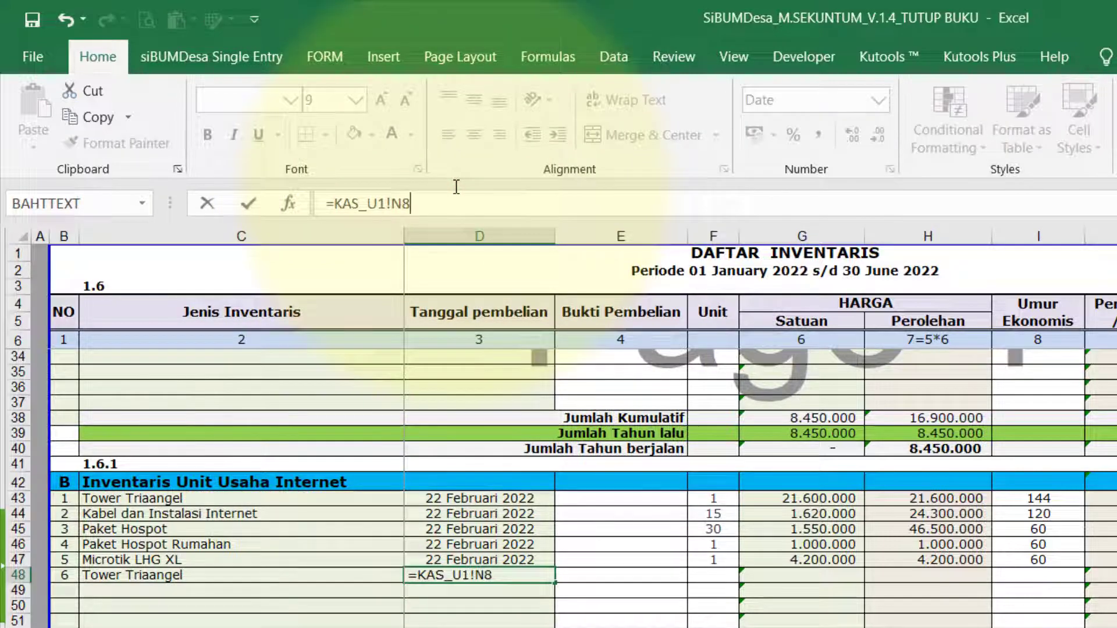
text(8)
key(Return)
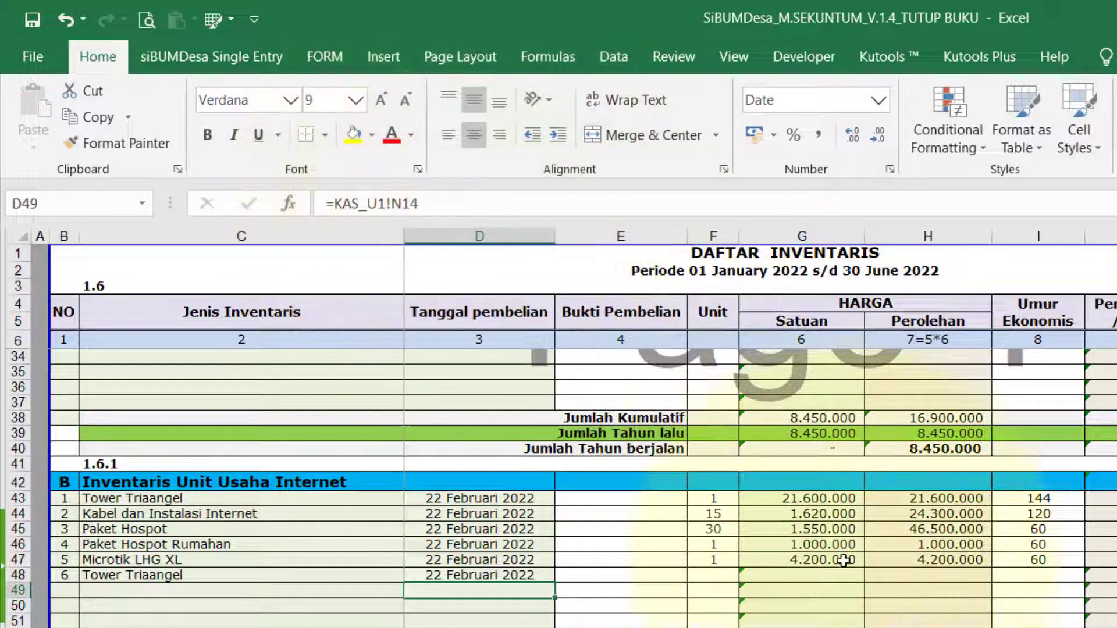
Link Perolehan in row 48 to KAS_U1!P8 and fill C48:H48 down the remaining rows of Inventaris Unit Usaha Internet.
click(935, 574)
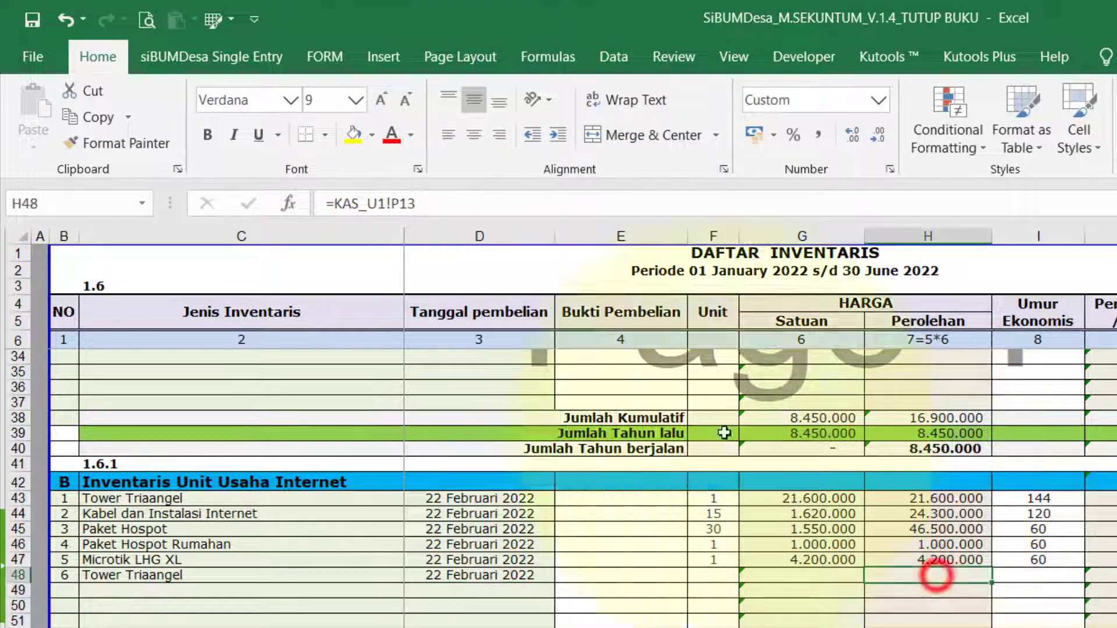
click(447, 209)
key(BackSpace)
key(BackSpace)
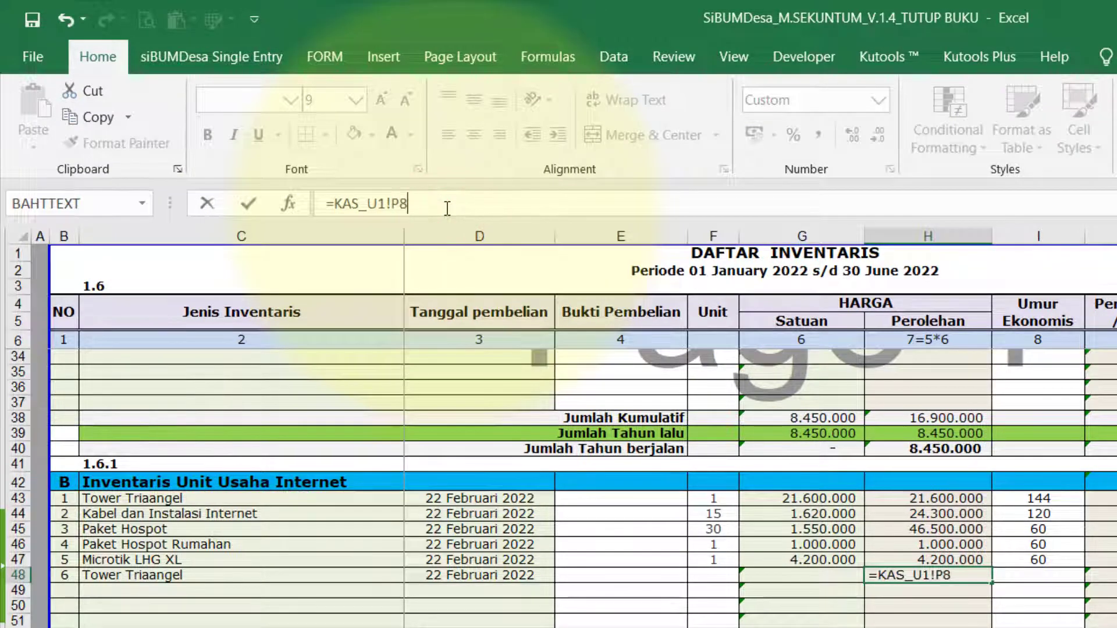
text(8)
key(Return)
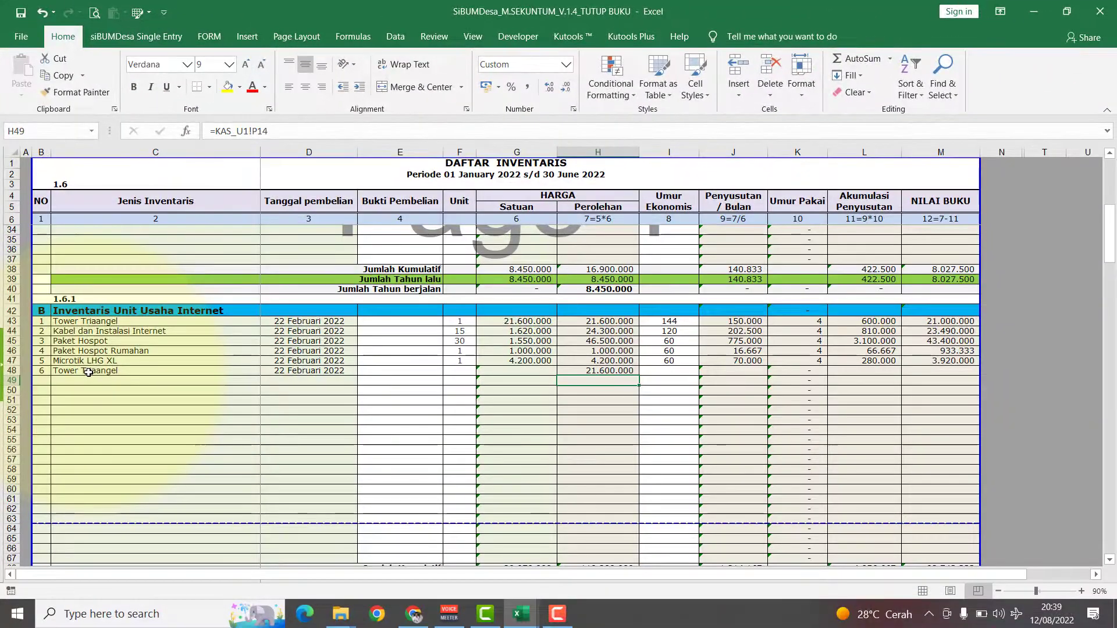
drag(88, 372, 622, 472)
click(595, 363)
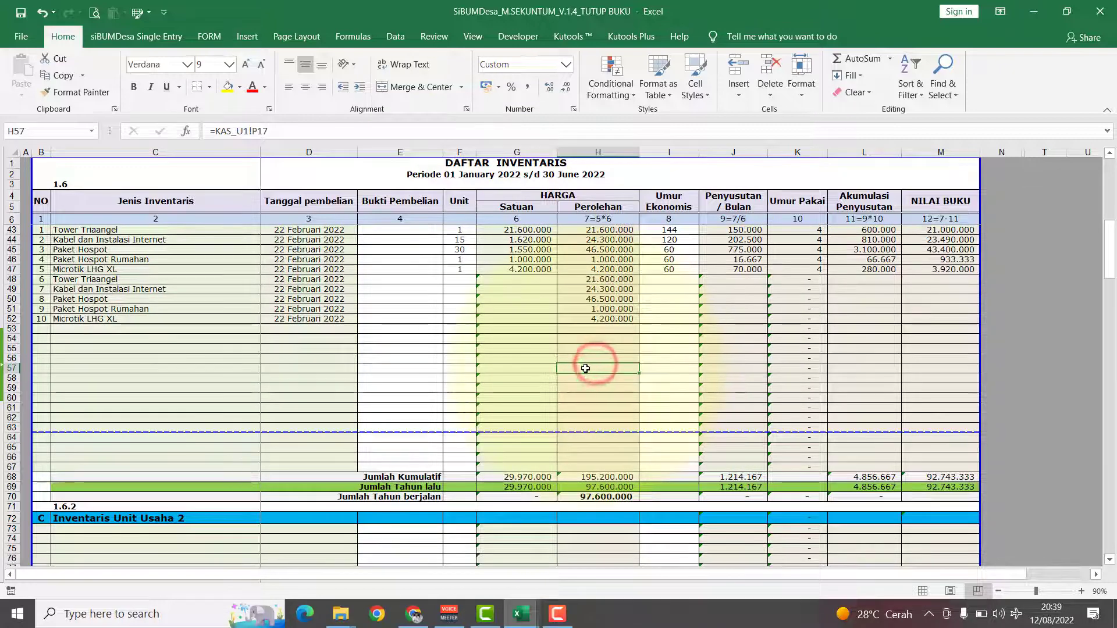
Open the Sewa/BDD sheet and look through its BUM Desa and Unit Usaha sections.
scroll(585, 368, up, 9)
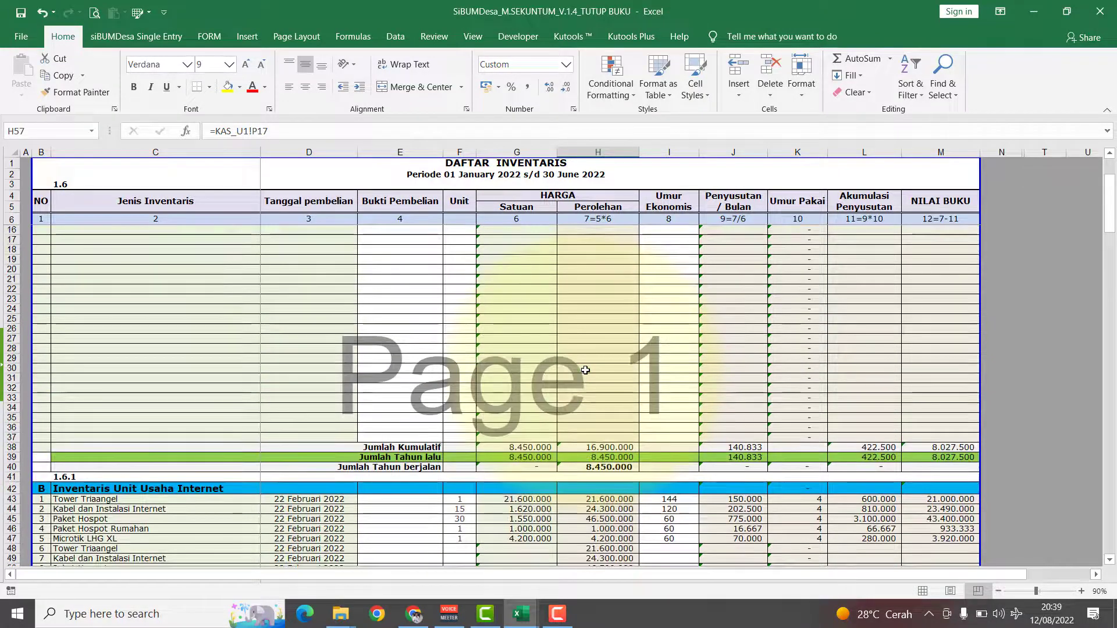
click(168, 35)
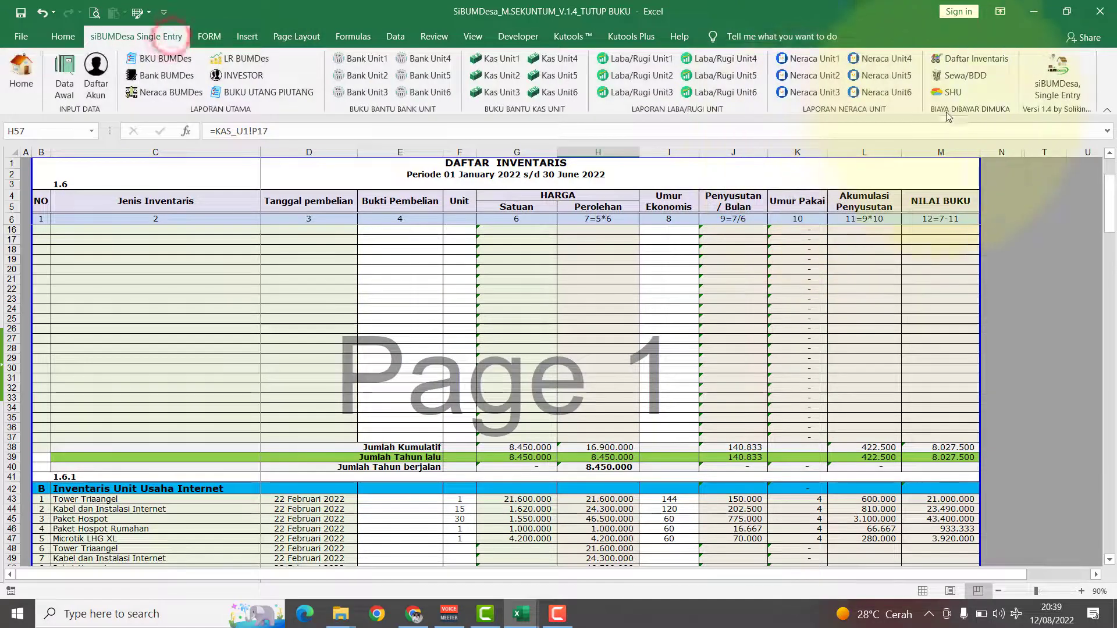
click(958, 76)
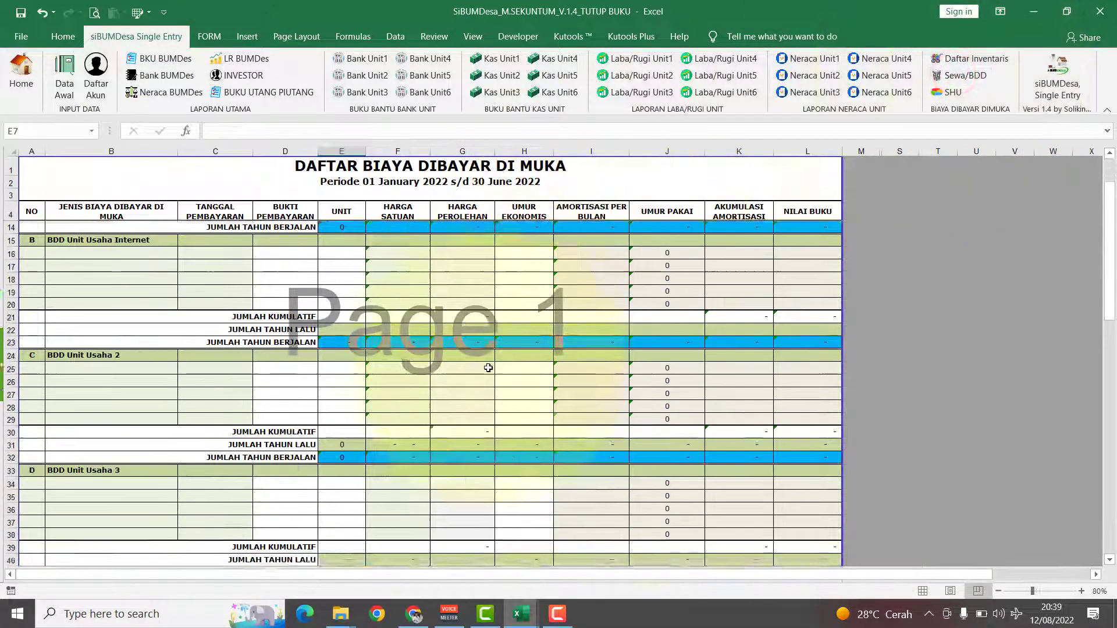
scroll(488, 368, up, 3)
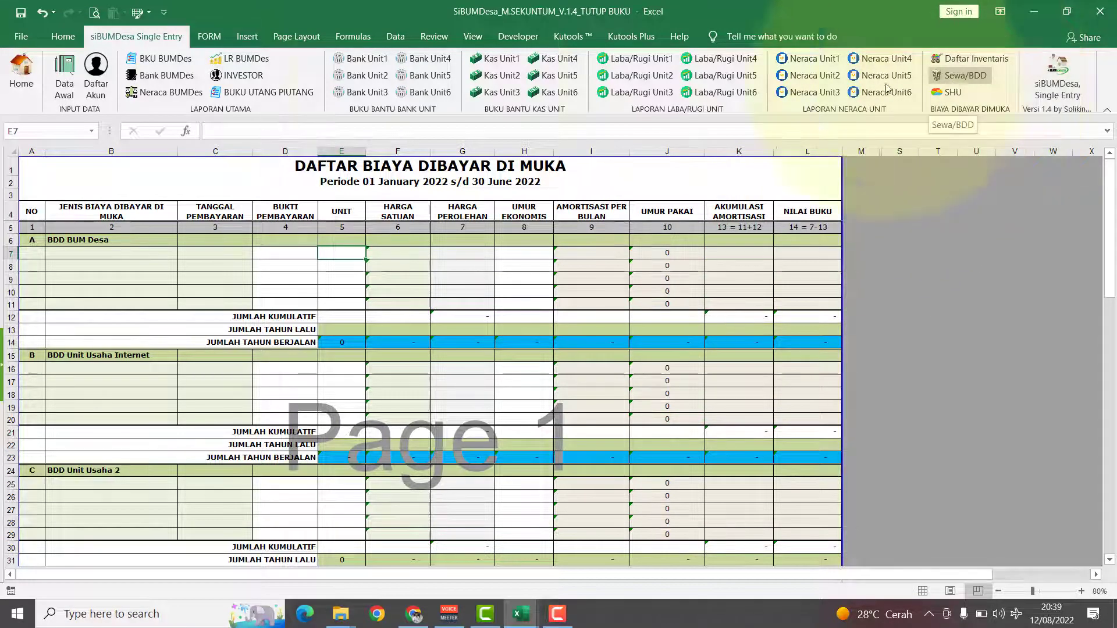
Open the BKU BUMDes cash book and filter the BLN column to exclude blank rows.
click(174, 59)
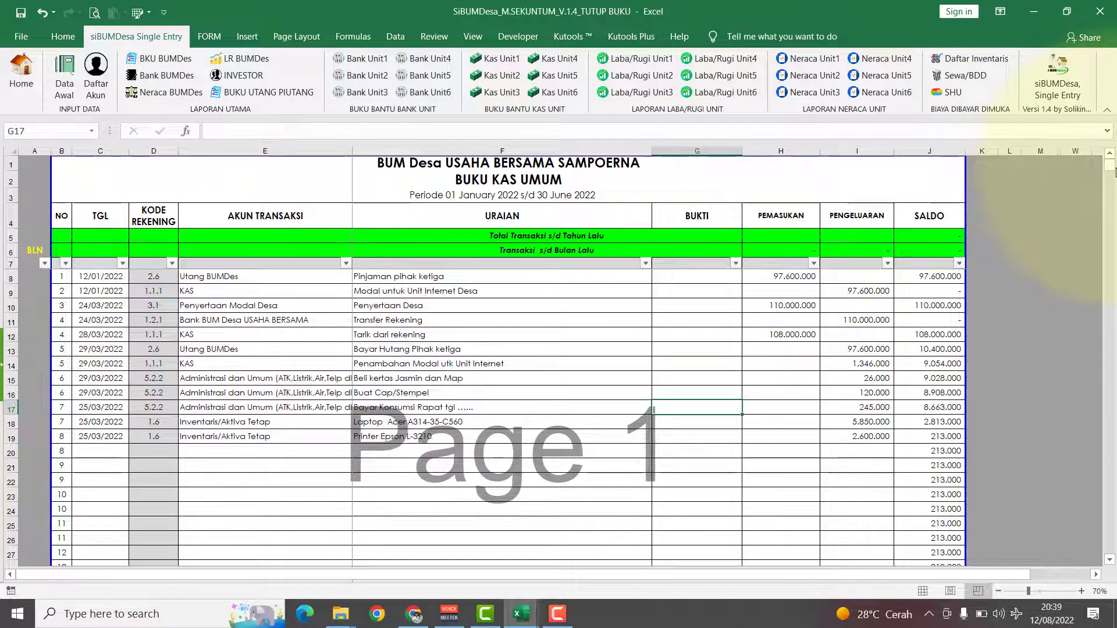
click(1111, 167)
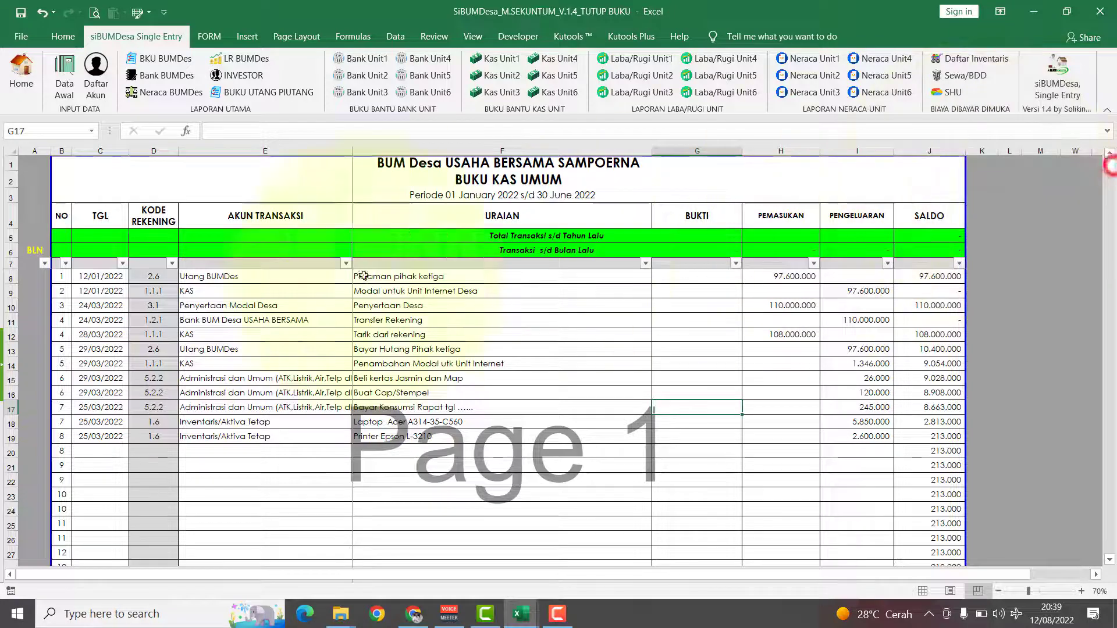
click(44, 264)
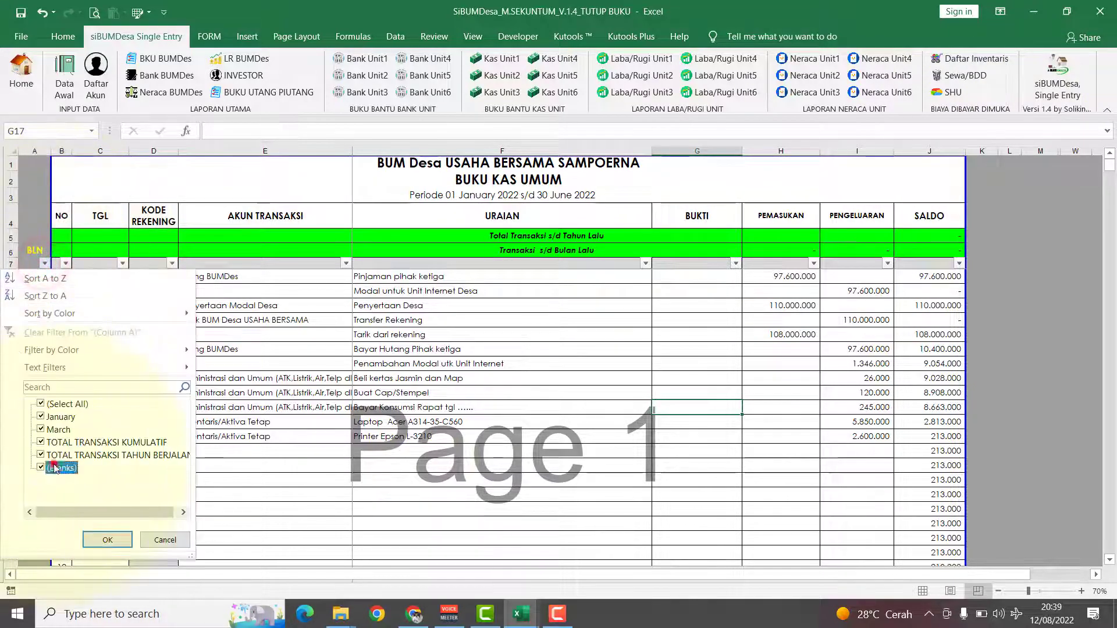
click(105, 536)
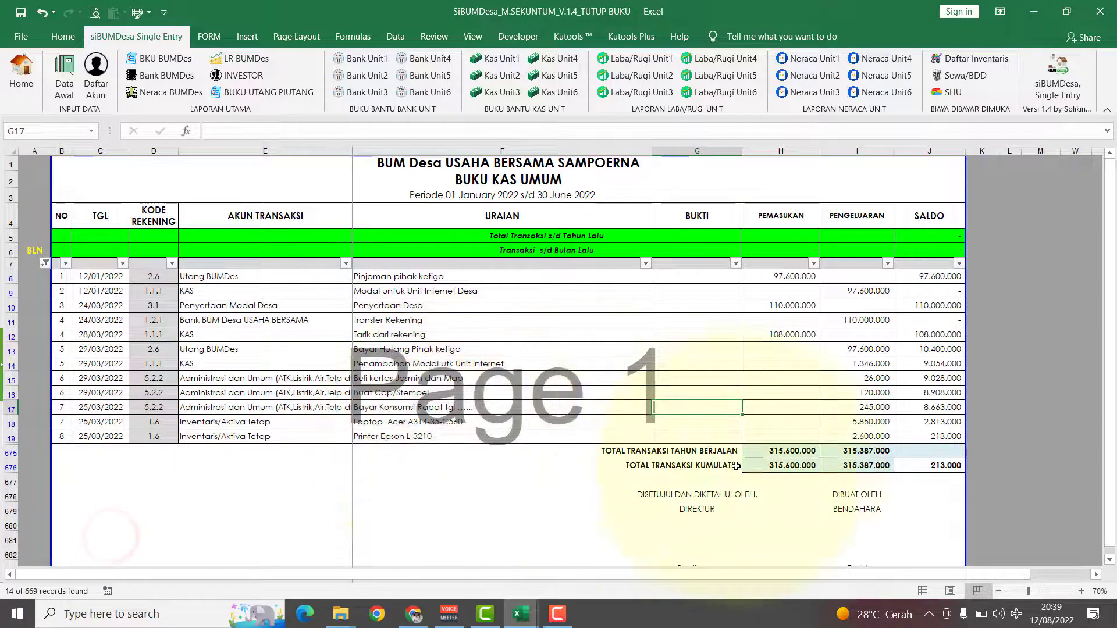
Copy the cumulative Pemasukan and Pengeluaran totals in H676:I676 and paste them as values into the Total Transaksi s/d Tahun Lalu row at H5.
drag(751, 467, 878, 467)
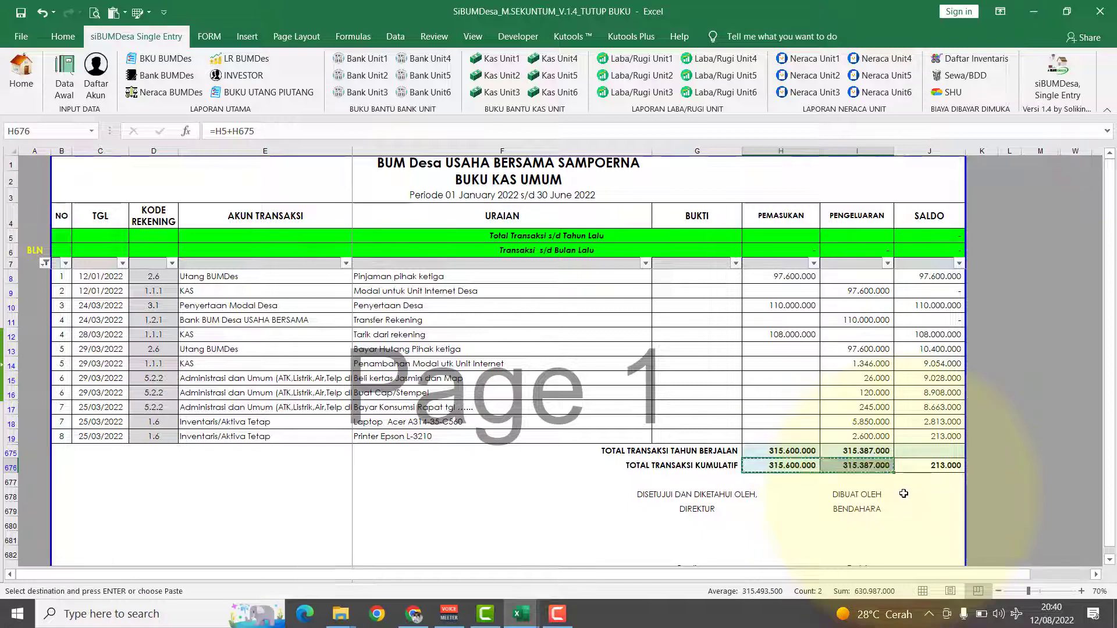
click(772, 240)
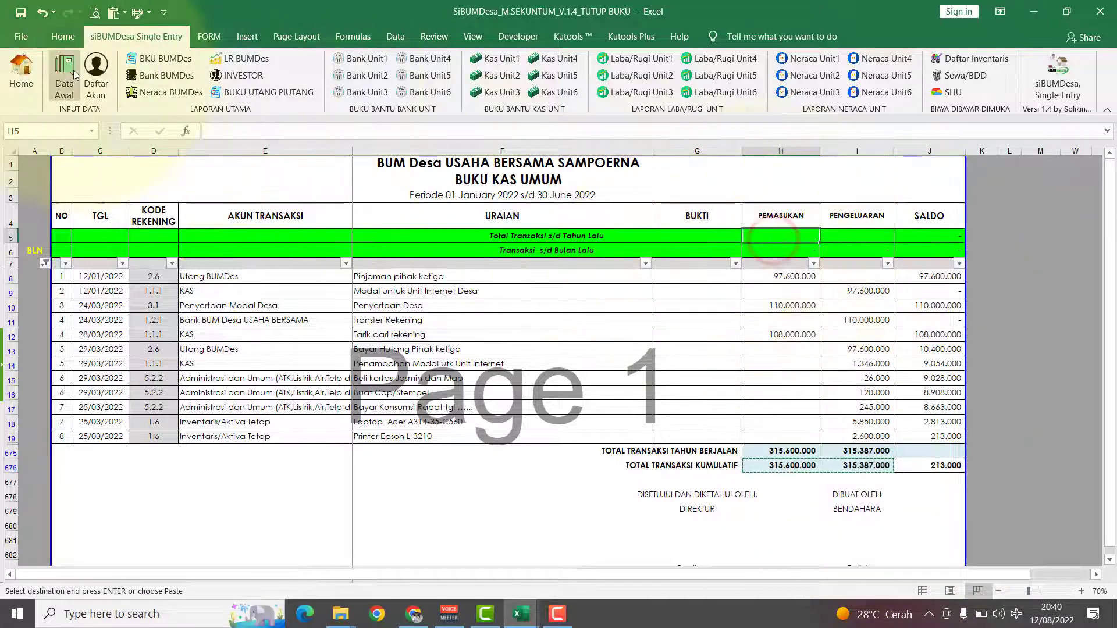
click(61, 36)
click(22, 95)
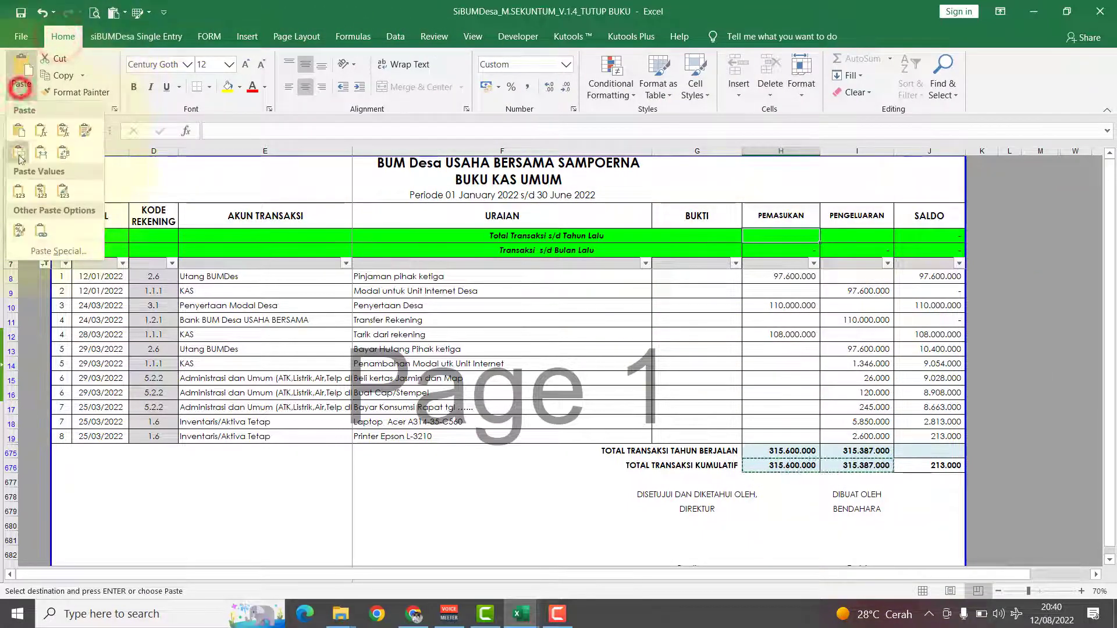
click(16, 185)
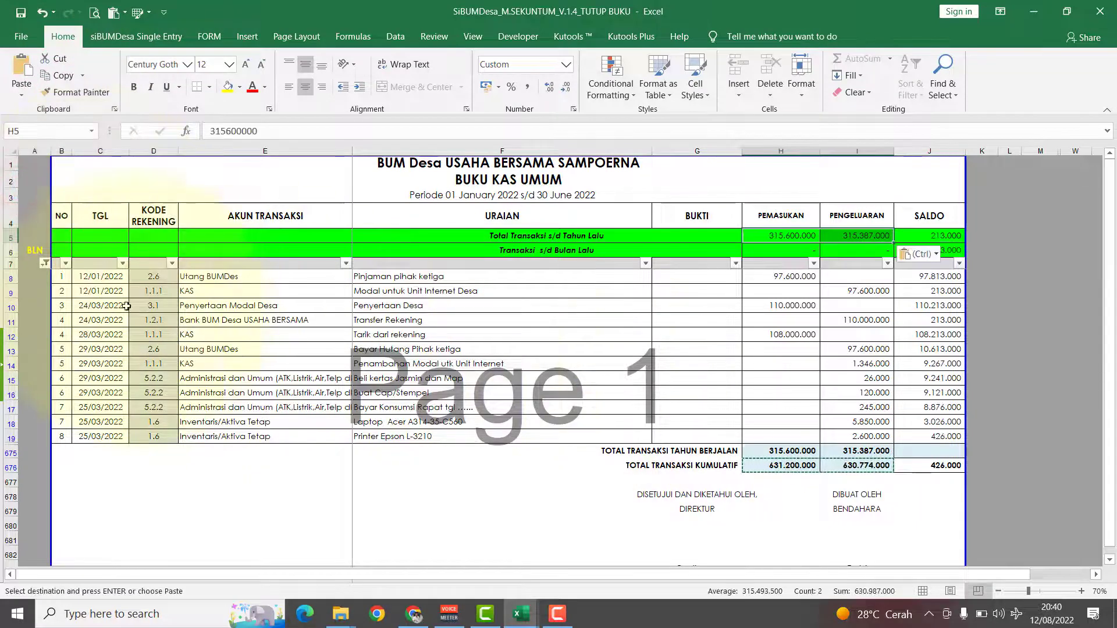
Clear the transaction dates in C8:C19 and the account, description, receipt and amount entries in E8:I19 of Buku Kas Umum.
drag(83, 275, 87, 435)
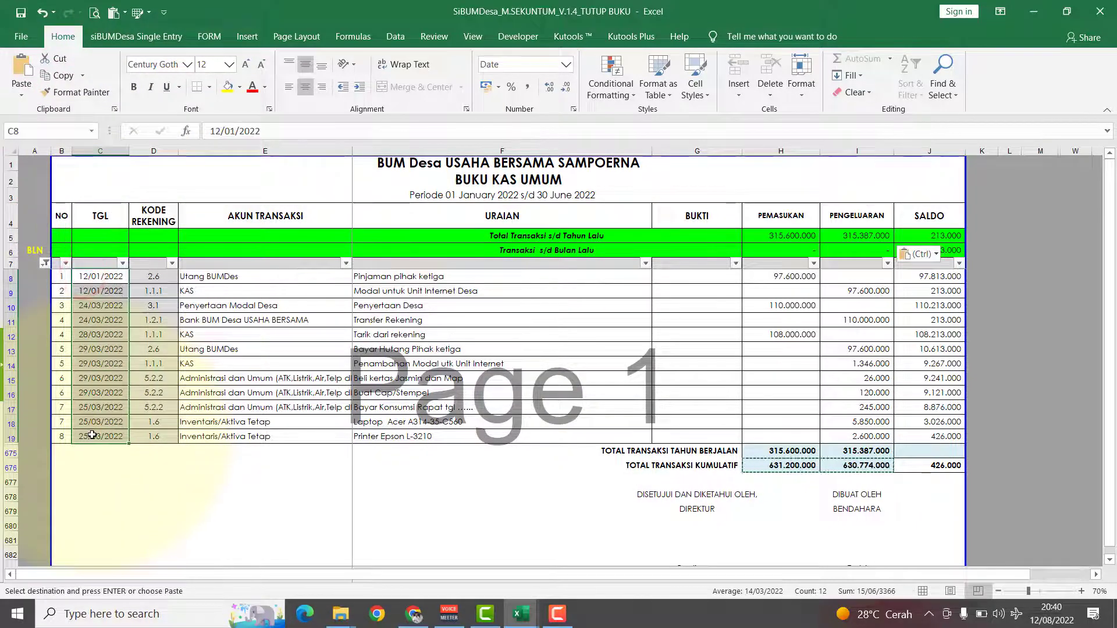
key(Delete)
drag(204, 276, 849, 439)
key(Delete)
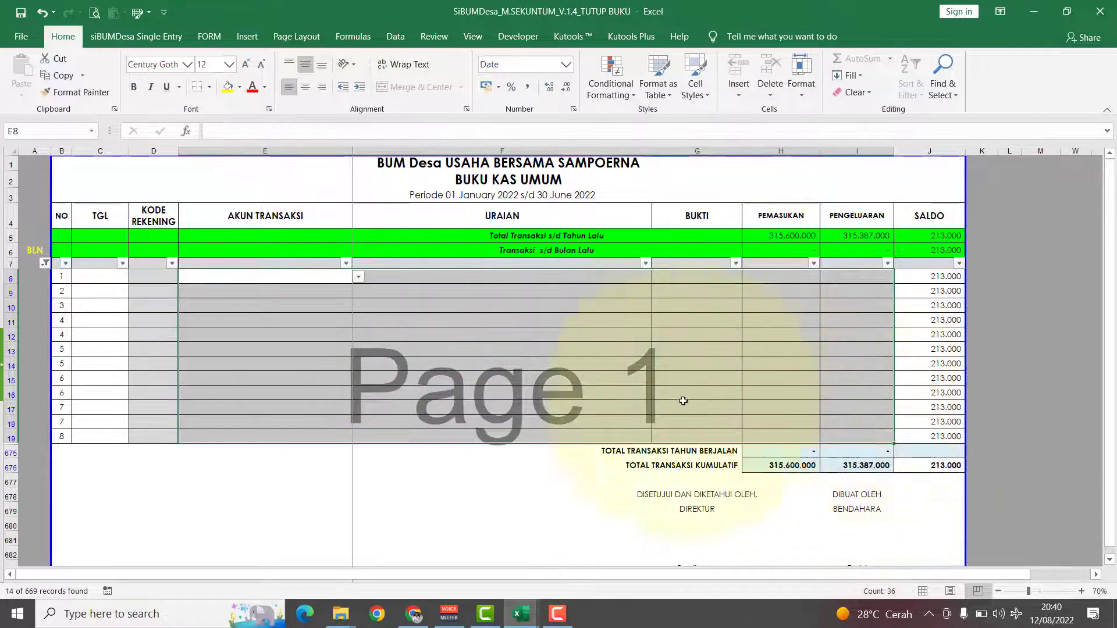
click(508, 335)
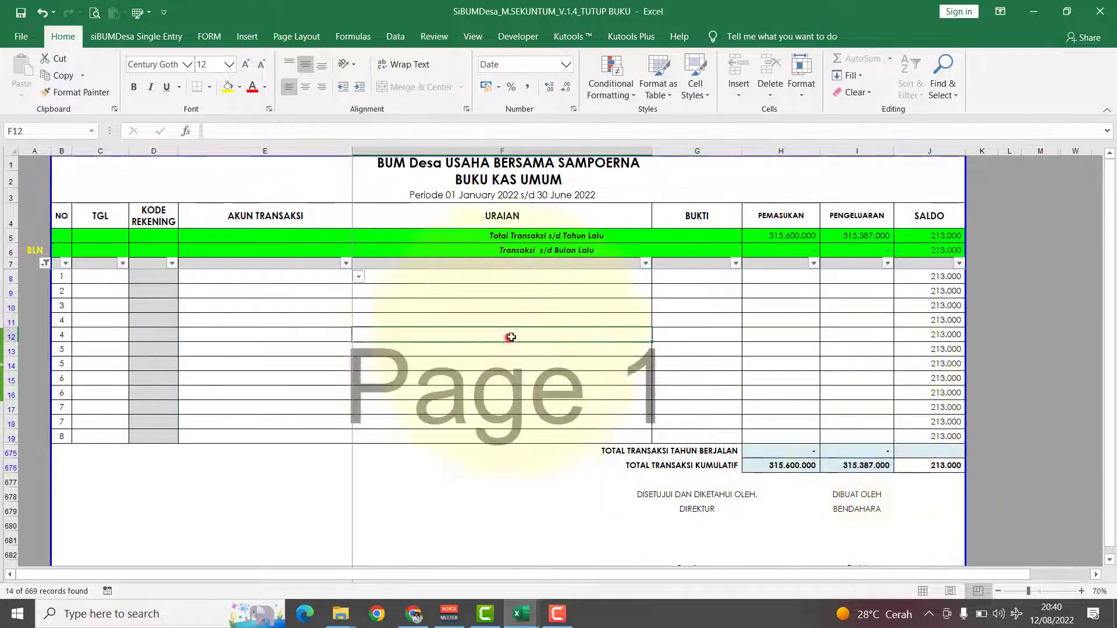
Reset the BLN column filter in Buku Kas Umum to show all rows, including blanks.
click(46, 264)
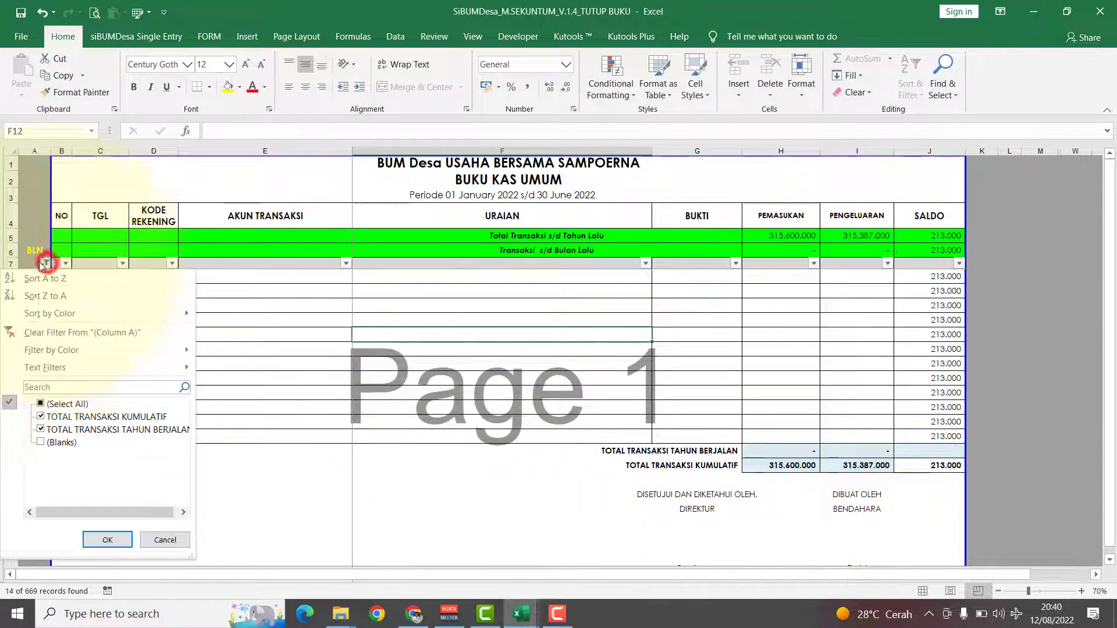
click(118, 541)
click(487, 378)
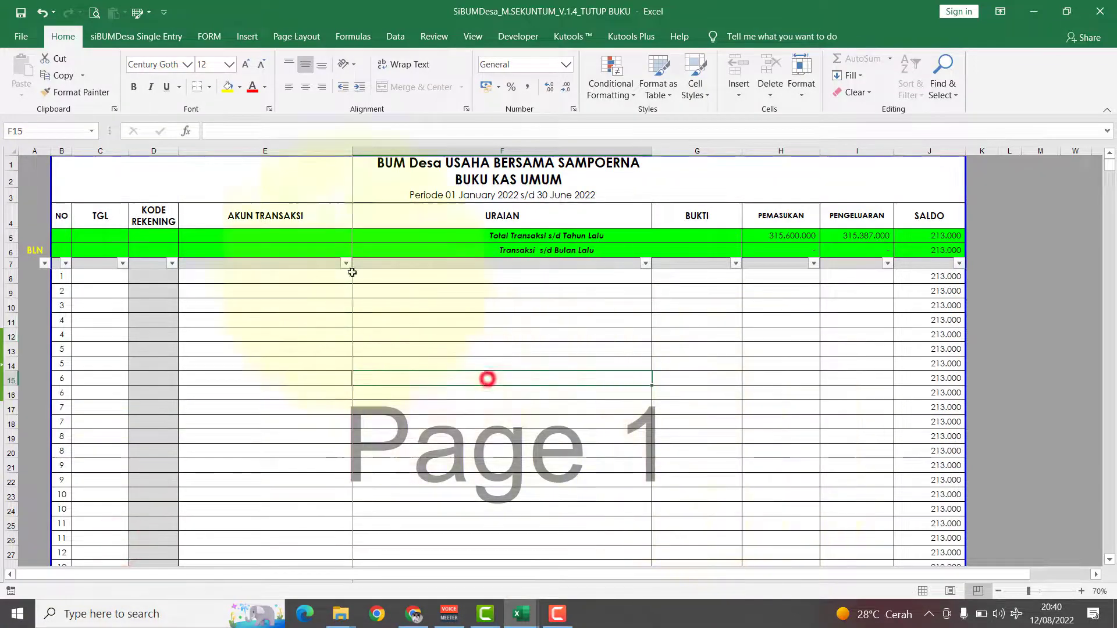
Open the Bank BUMDes book and filter its BLN column to exclude blank rows.
click(136, 36)
click(160, 75)
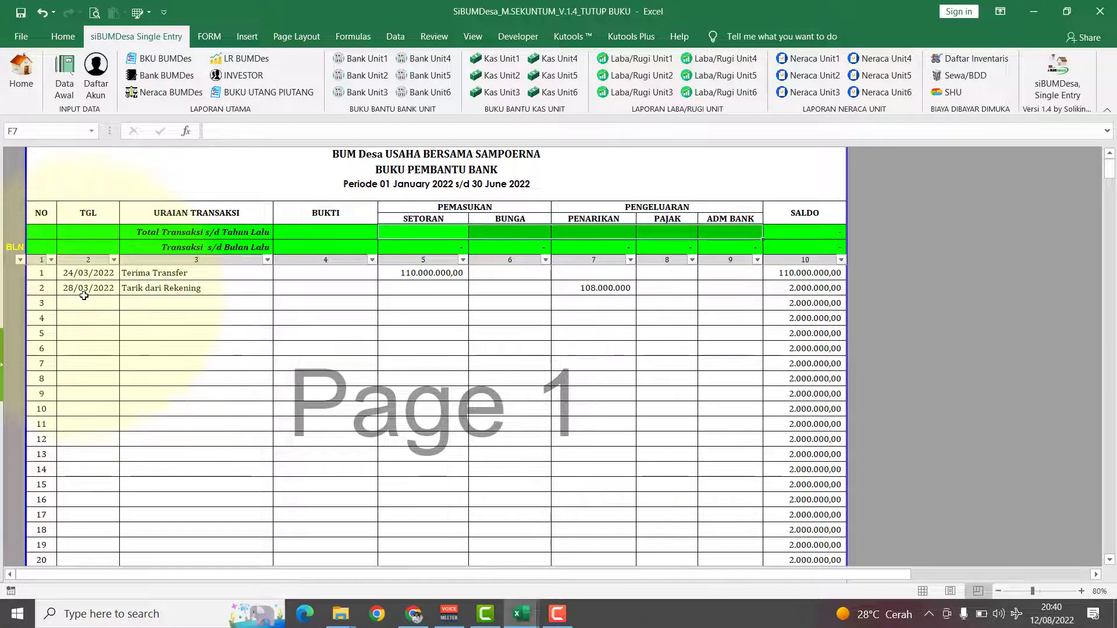
click(20, 260)
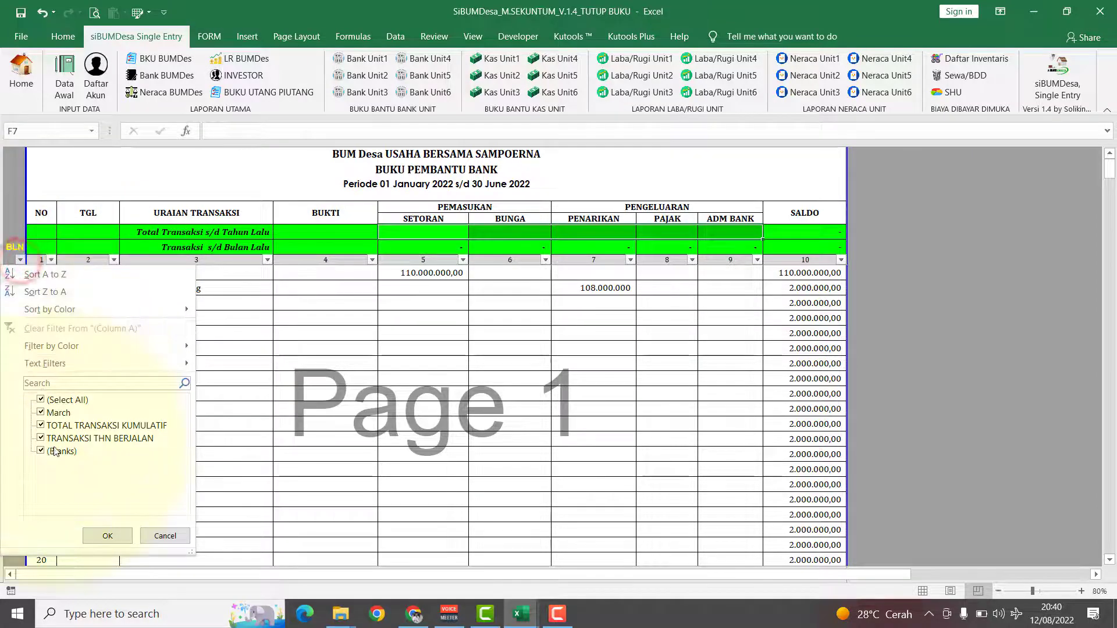
click(108, 534)
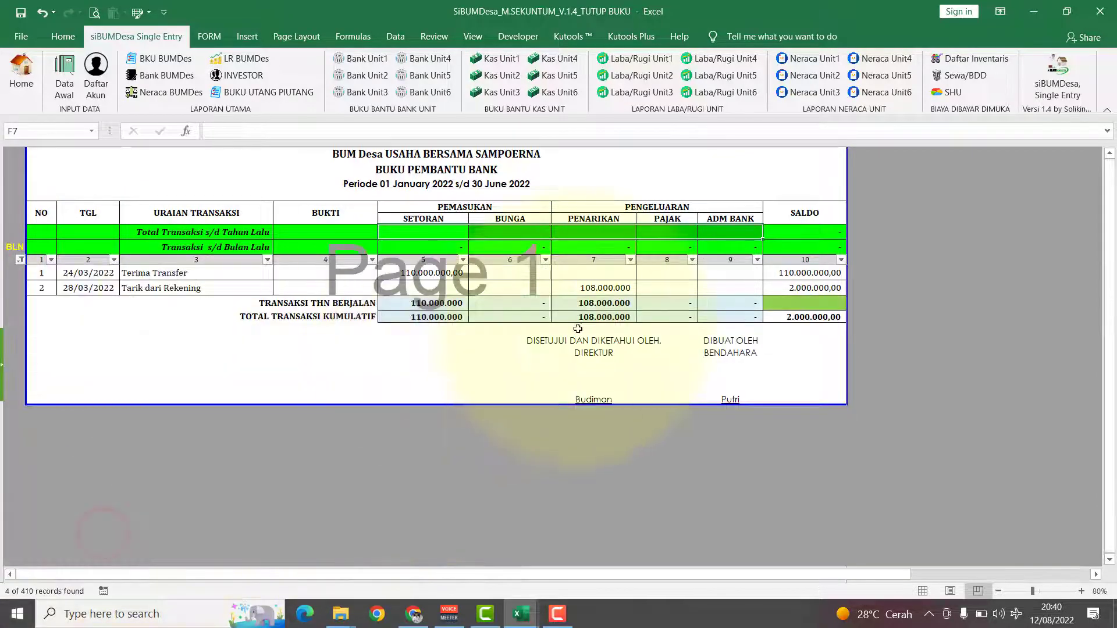
Copy the bank book's cumulative totals in F419:J419 and paste them as values into the Total Transaksi s/d Tahun Lalu row at F7.
click(418, 318)
drag(418, 318, 707, 317)
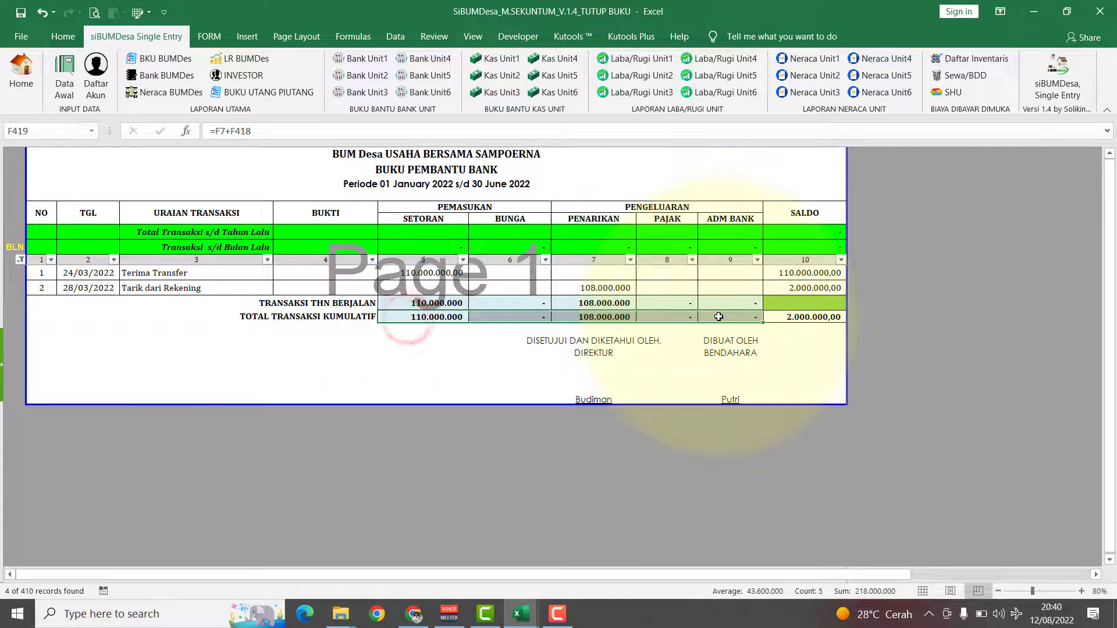
key(ctrl+c)
click(437, 231)
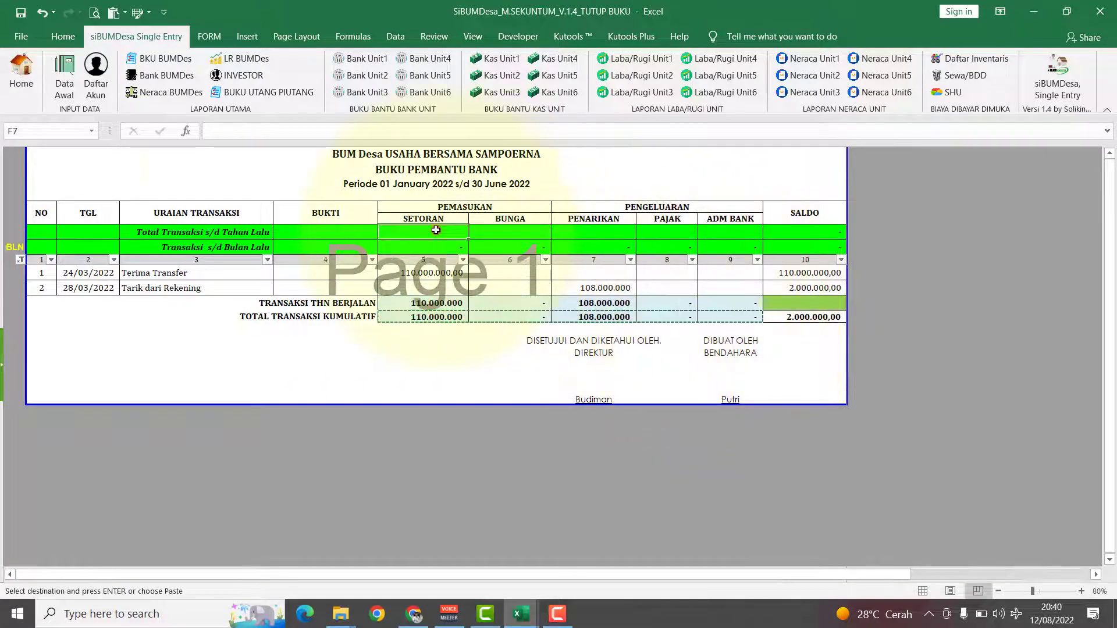
click(63, 36)
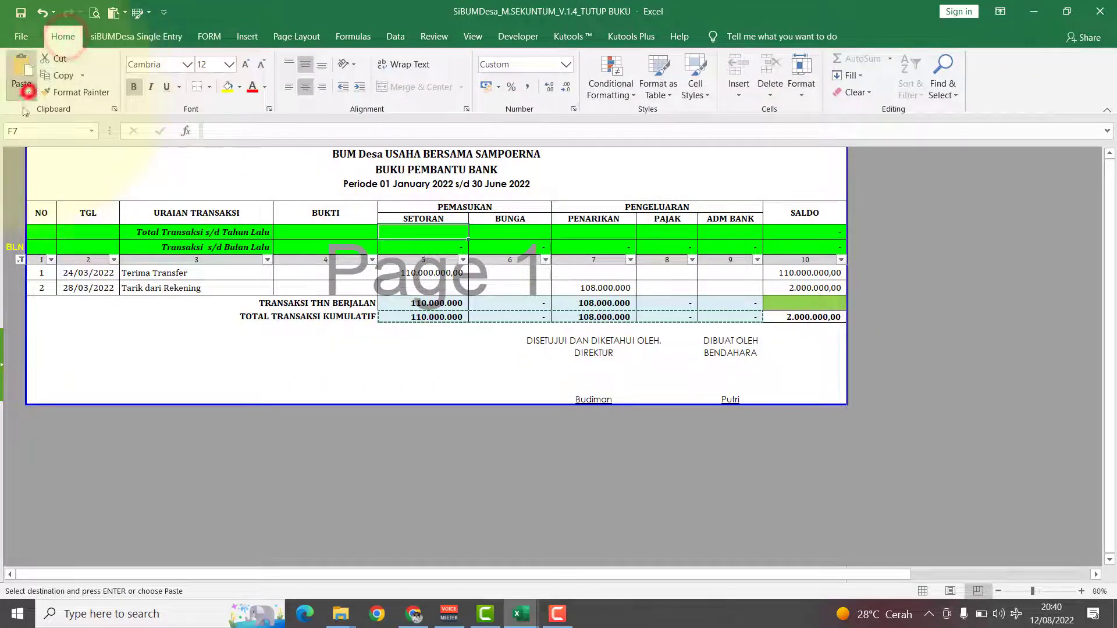
click(22, 93)
click(18, 192)
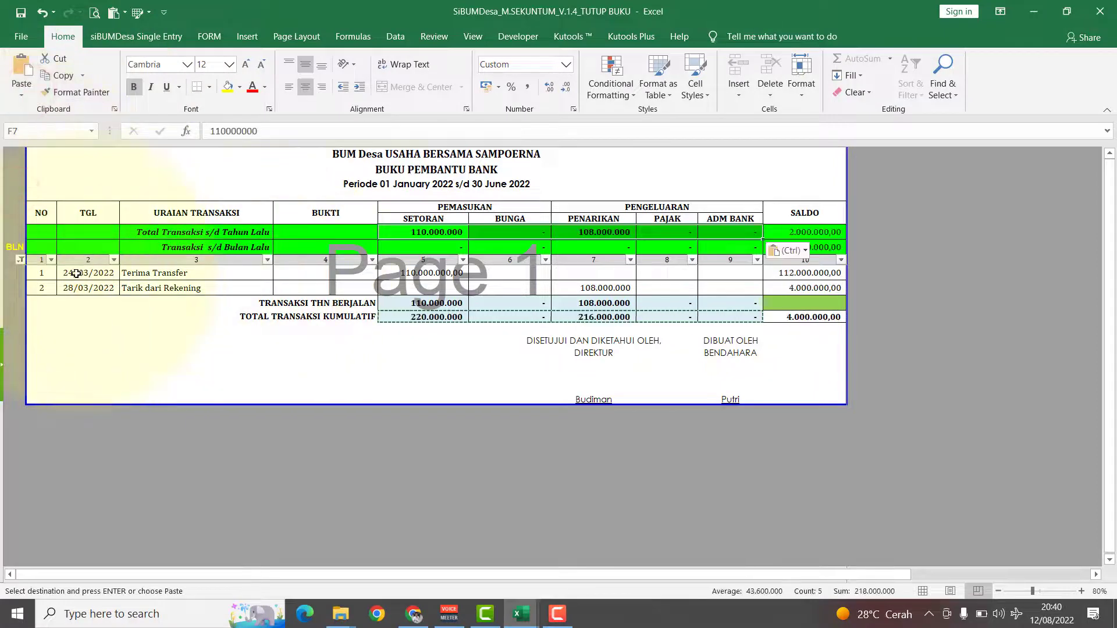
Clear both bank transactions from the date through Adm Bank columns and reset the BLN filter to show all rows.
drag(76, 273, 730, 285)
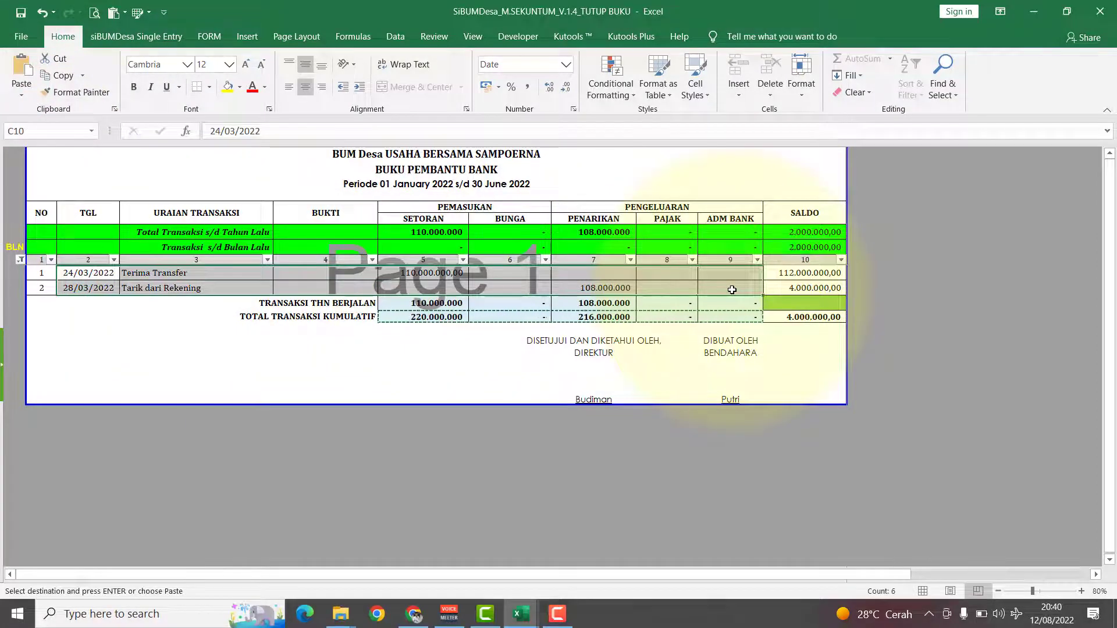
key(Delete)
click(460, 278)
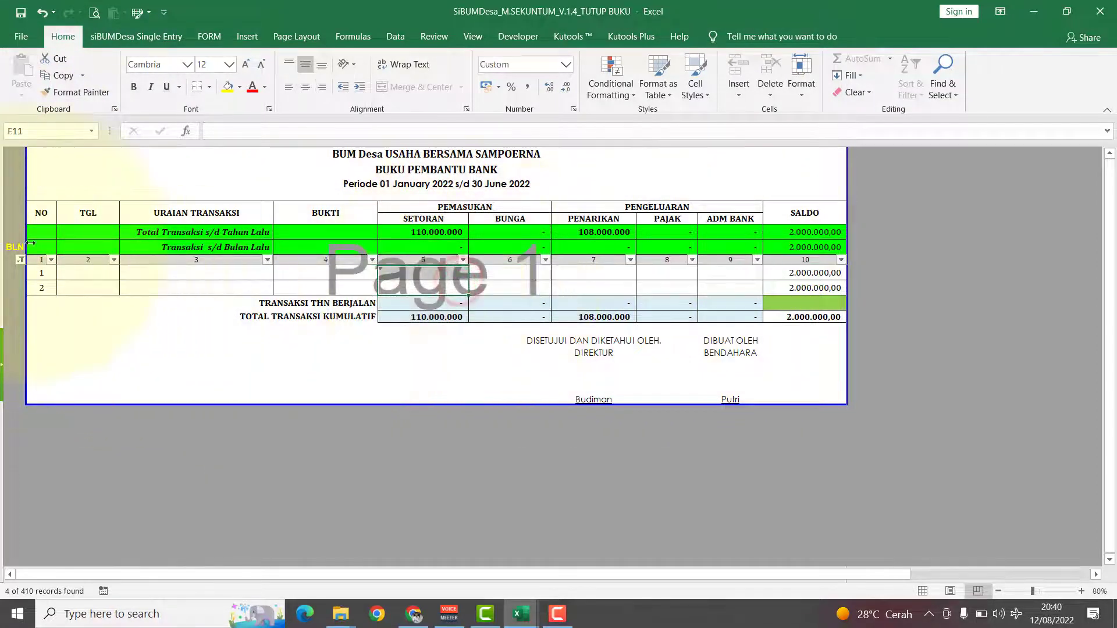
click(20, 259)
click(53, 400)
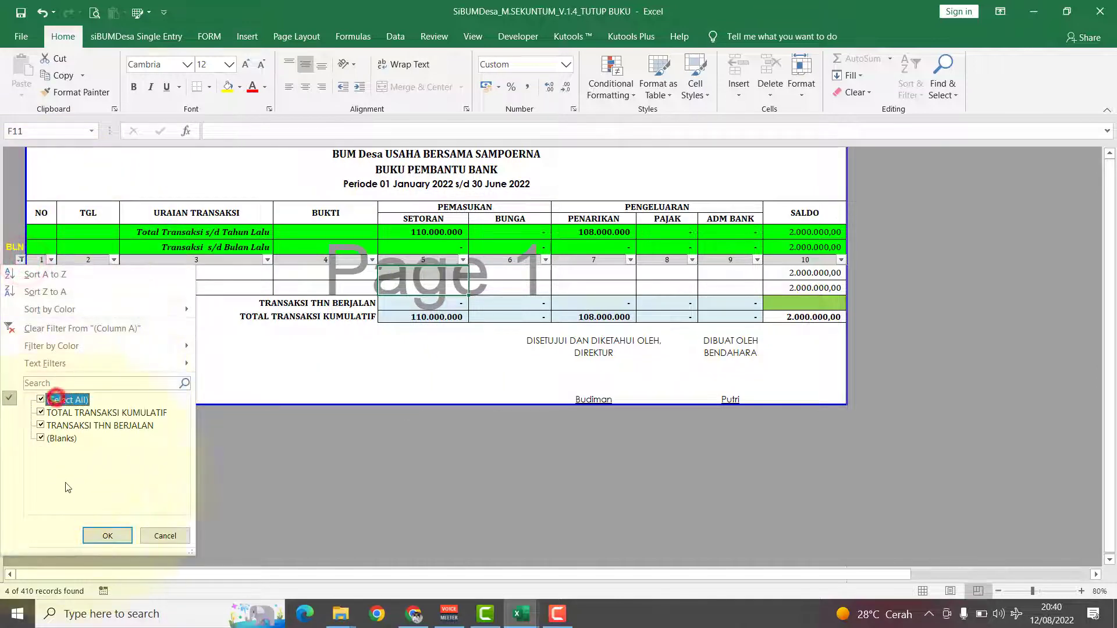
click(105, 535)
click(323, 383)
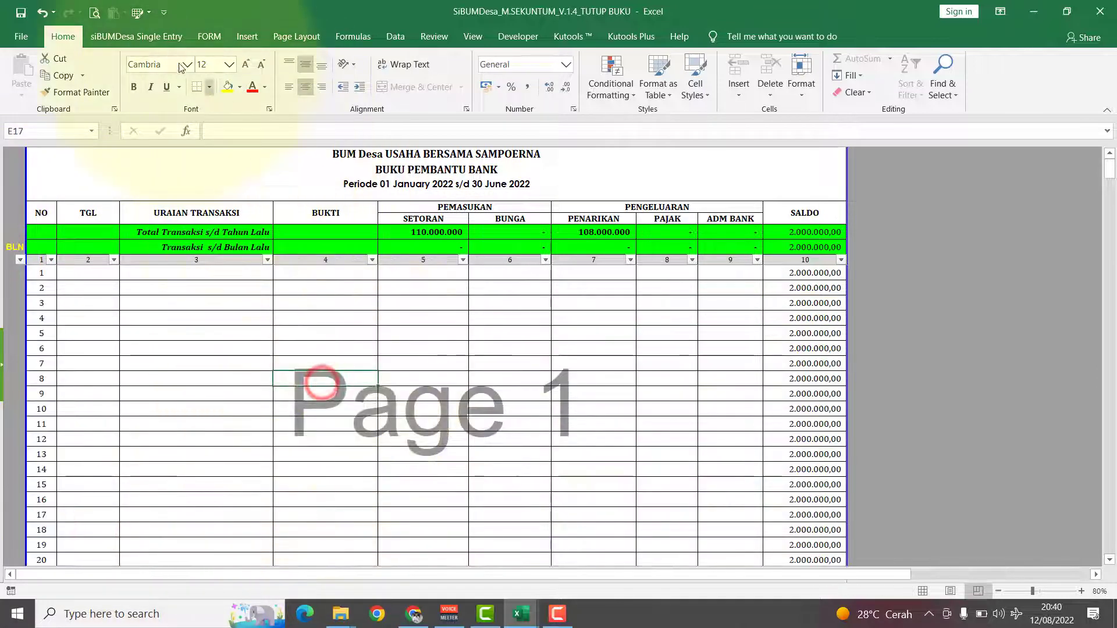
Open the Unit Usaha Internet cash book (Kas Unit1) and filter its BLN column to exclude blank rows.
click(146, 36)
click(545, 74)
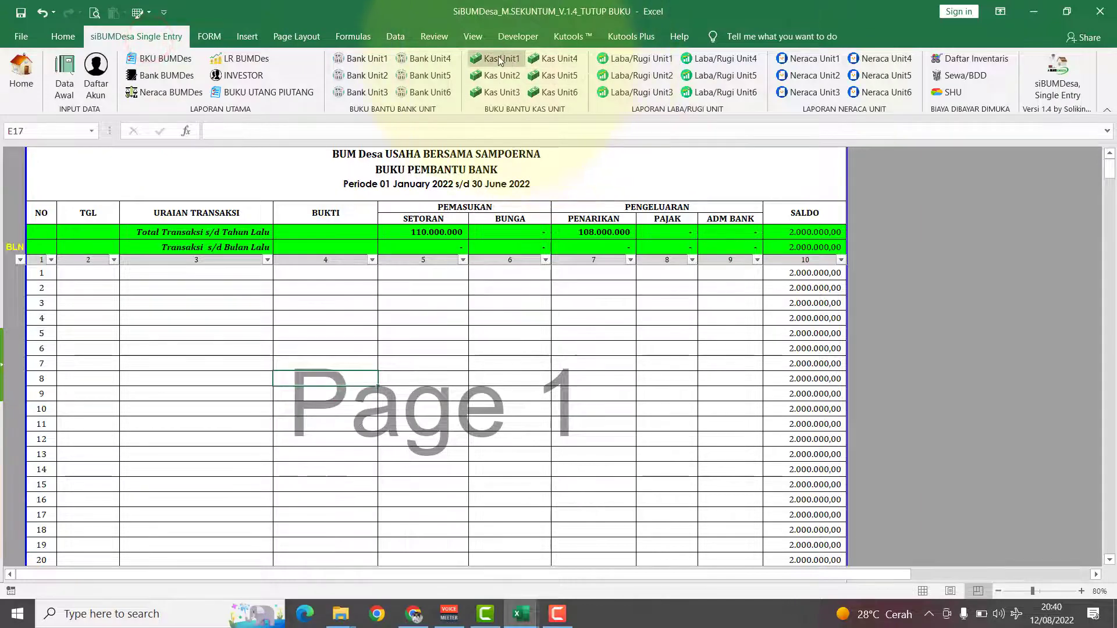
click(32, 263)
scroll(87, 454, down, 1)
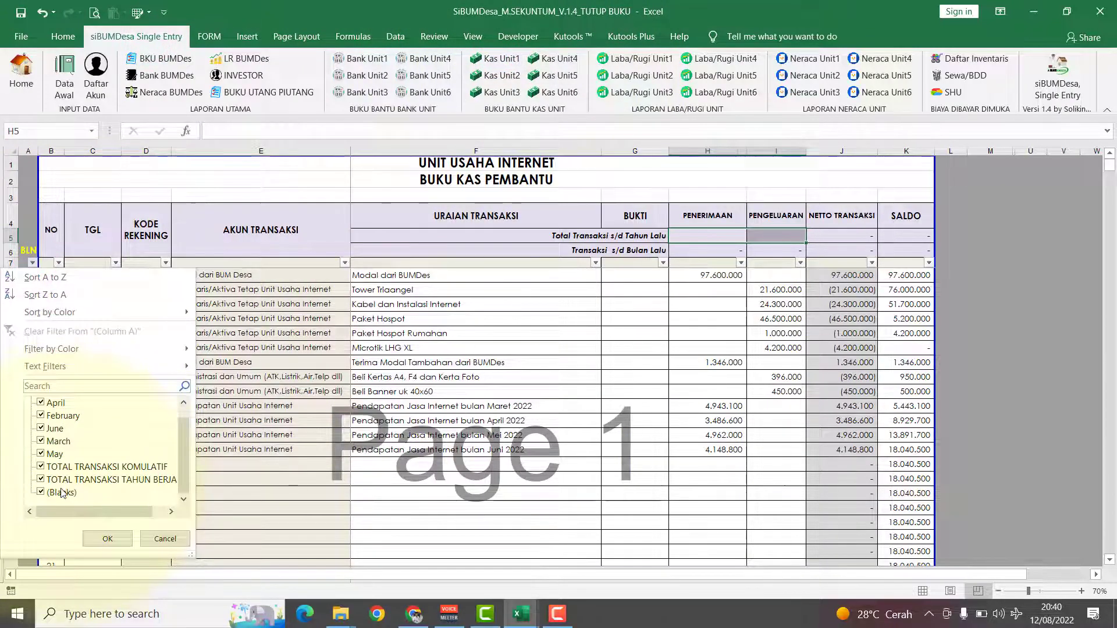
click(62, 493)
click(108, 538)
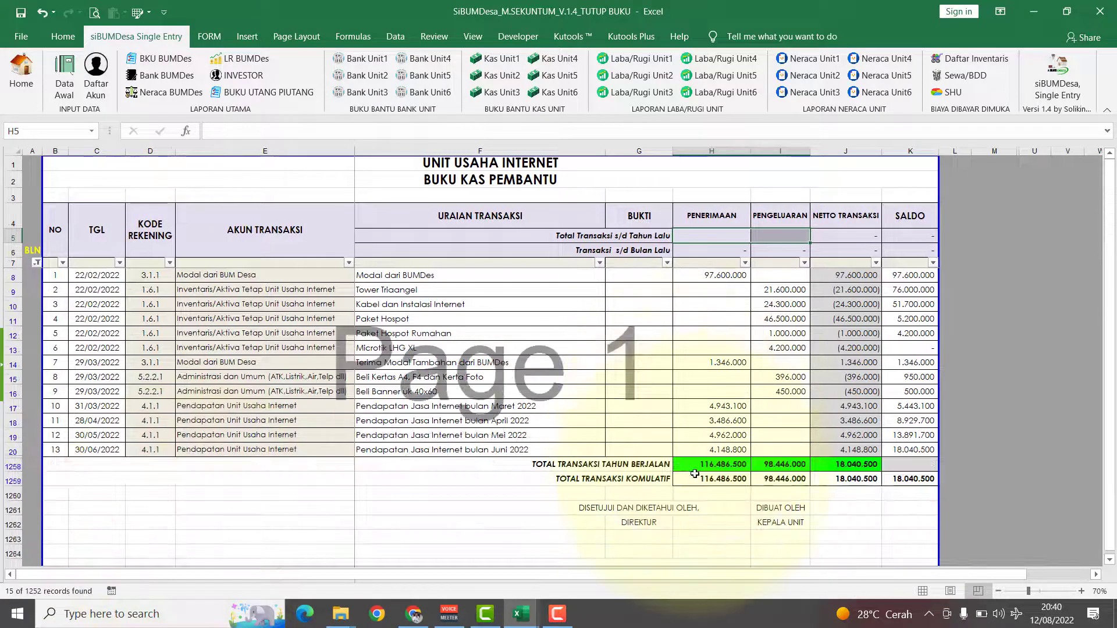
Copy the cumulative Penerimaan and Pengeluaran totals in H1259:I1259 and paste them as values into the Total Transaksi s/d Tahun Lalu row at H5.
drag(694, 474, 794, 481)
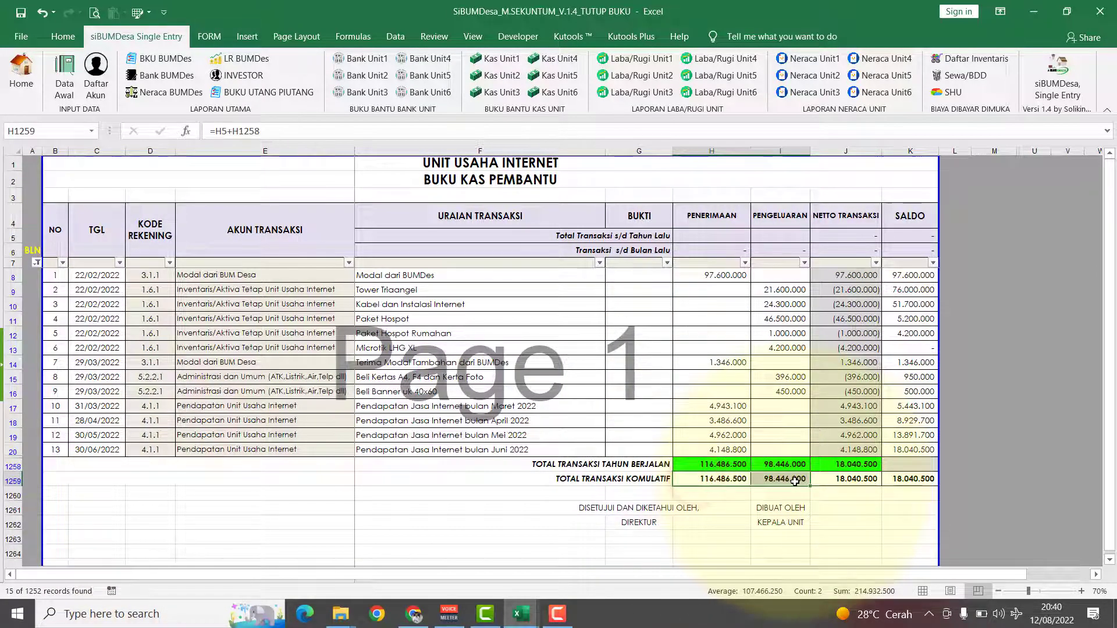
key(ctrl+c)
click(721, 234)
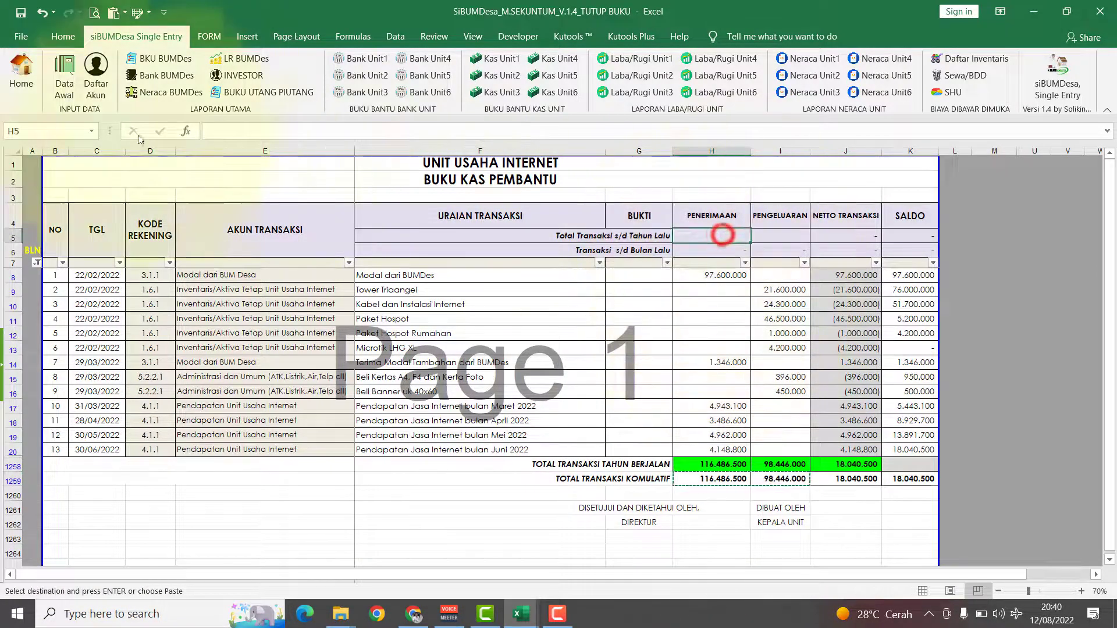
click(63, 36)
click(28, 96)
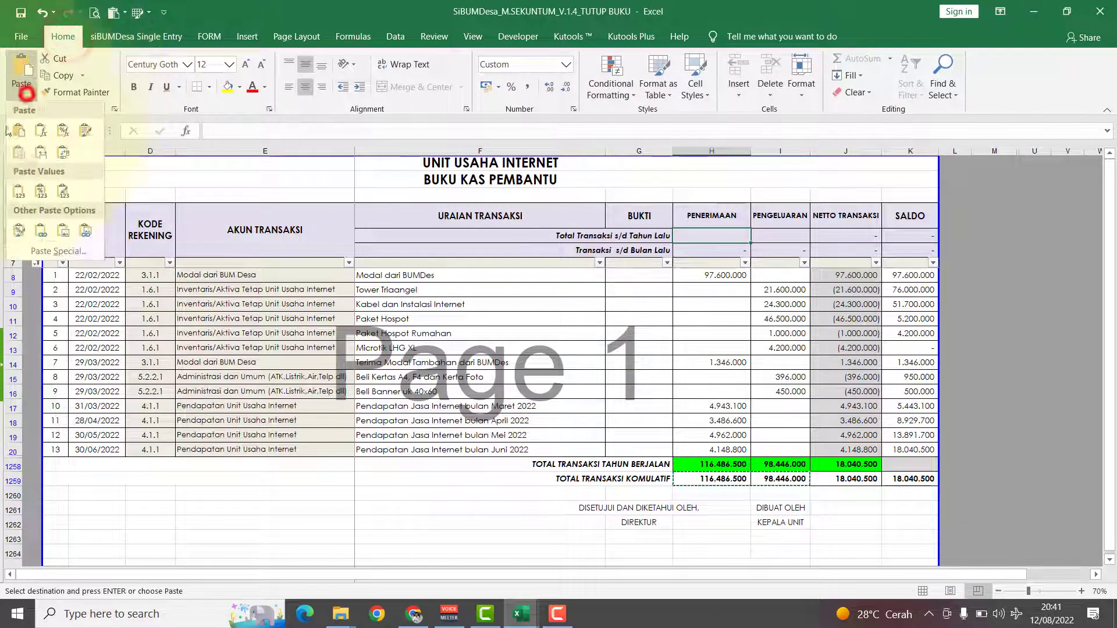
click(19, 180)
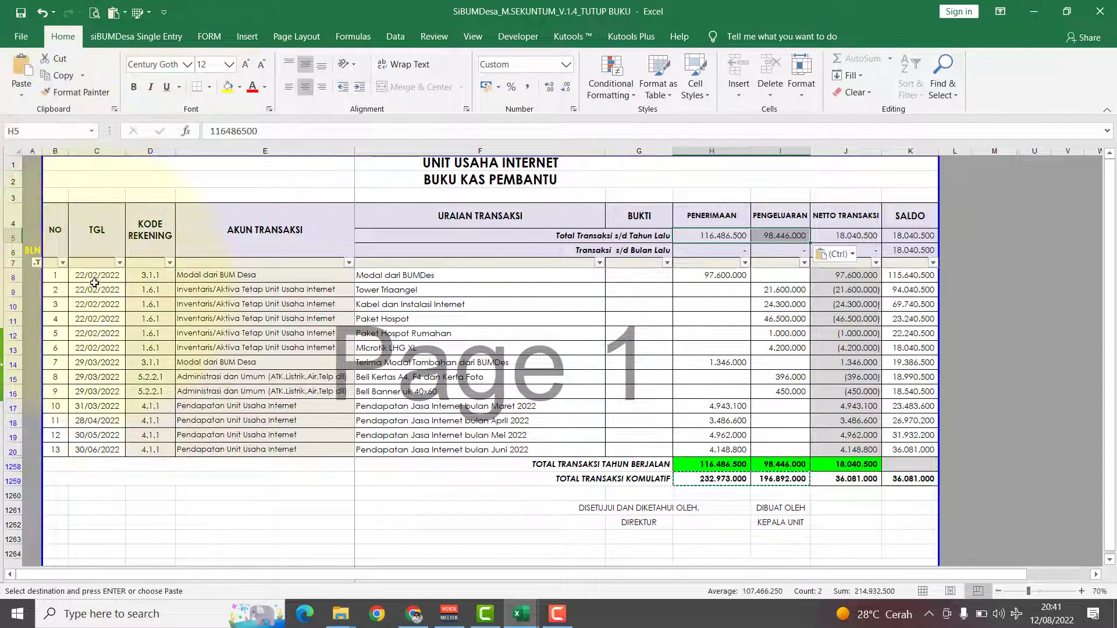
Clear the dates in C8:C20 and the account, description, receipt and amount entries in E8:I20 of the Unit Usaha Internet cash book.
drag(91, 277, 101, 451)
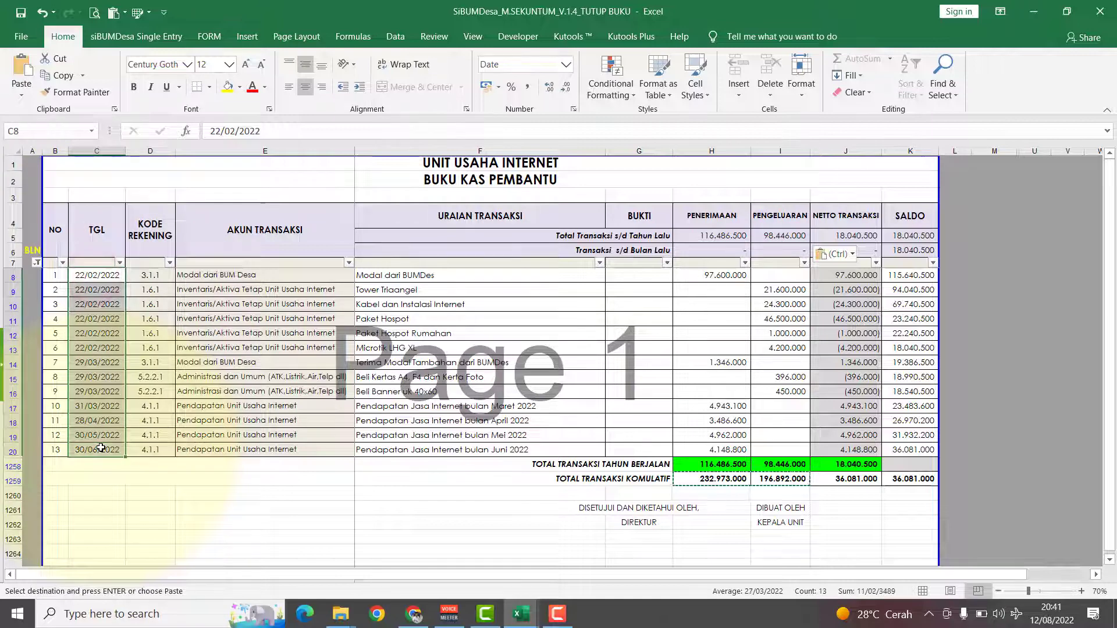
key(Delete)
drag(211, 272, 759, 453)
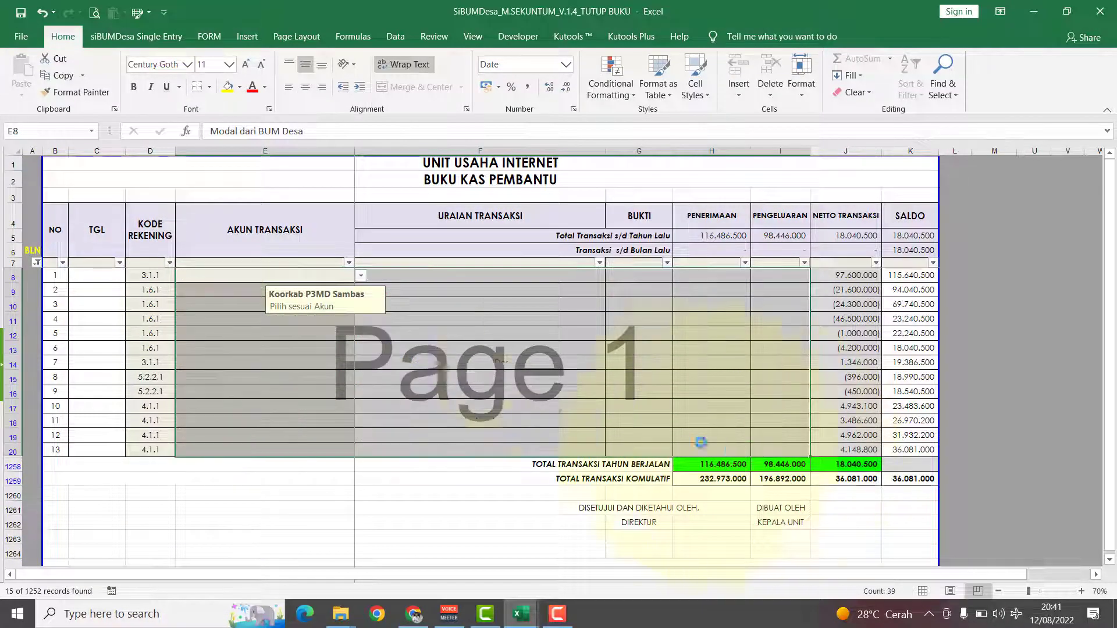
key(Delete)
click(531, 353)
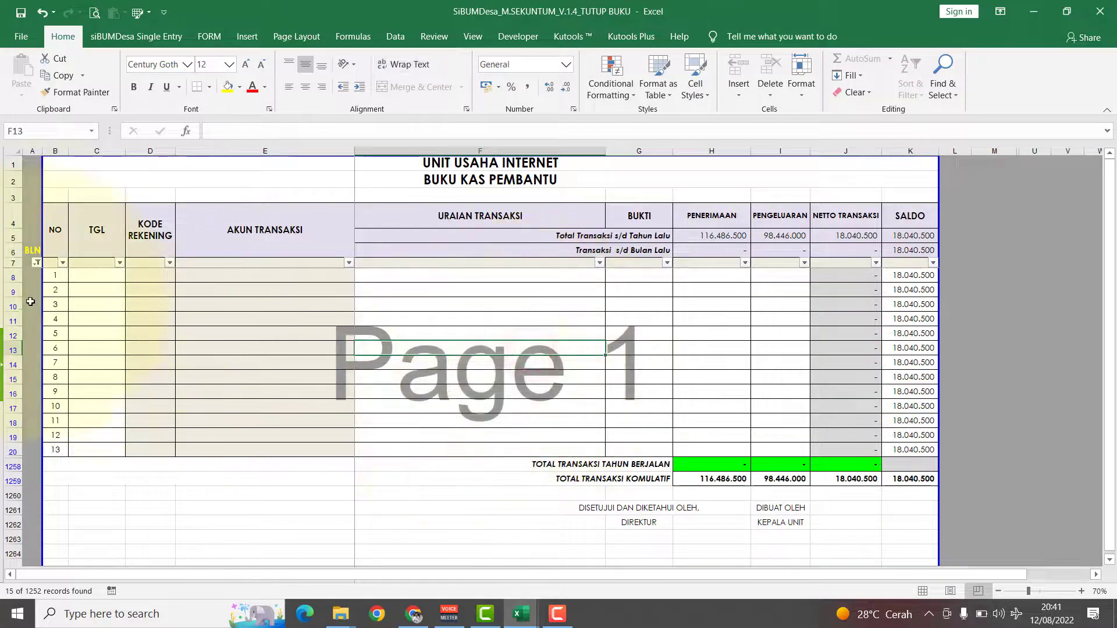
Set the BLN filter in the Unit Usaha Internet cash book to select all entries so every row shows.
click(36, 262)
click(74, 402)
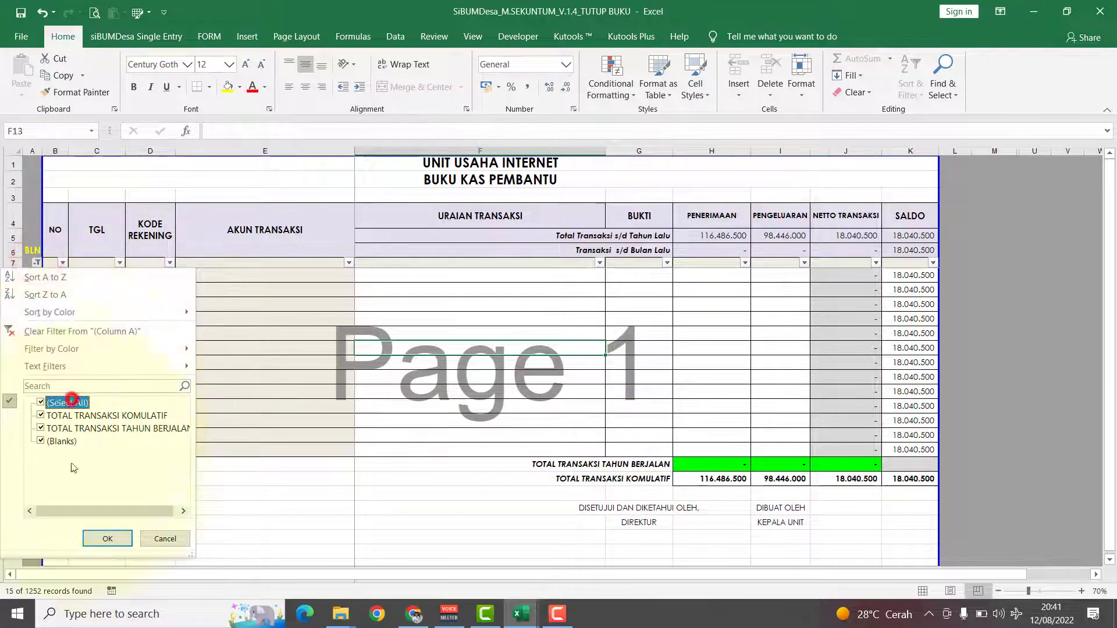
click(107, 538)
click(477, 333)
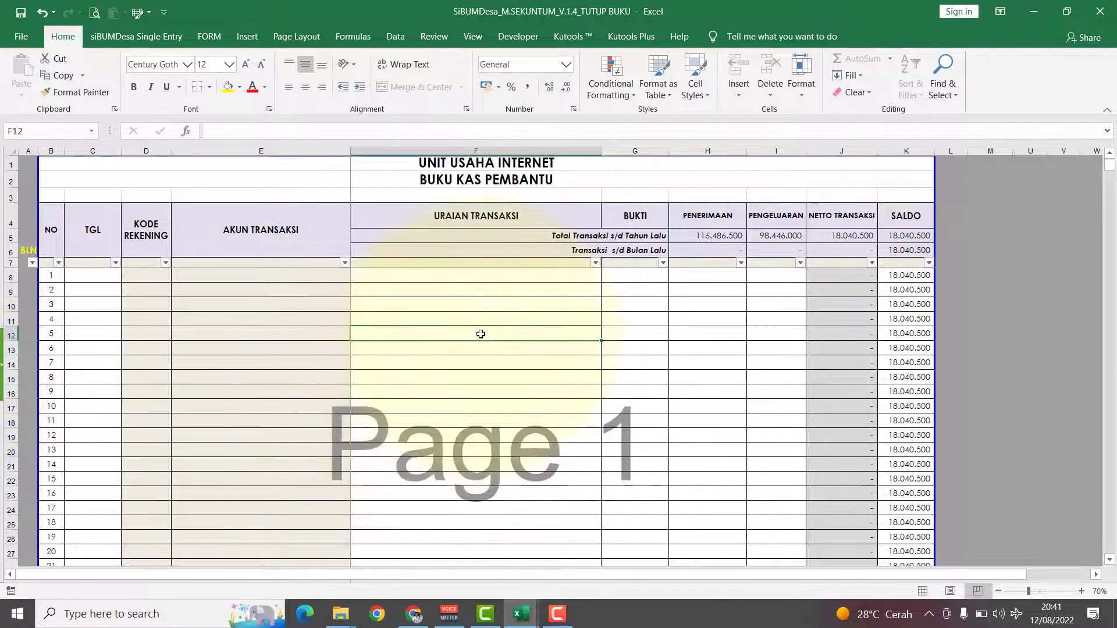
Check the summary figures on the Home dashboard and open the Neraca BUMDes balance sheet for review.
click(121, 38)
click(21, 69)
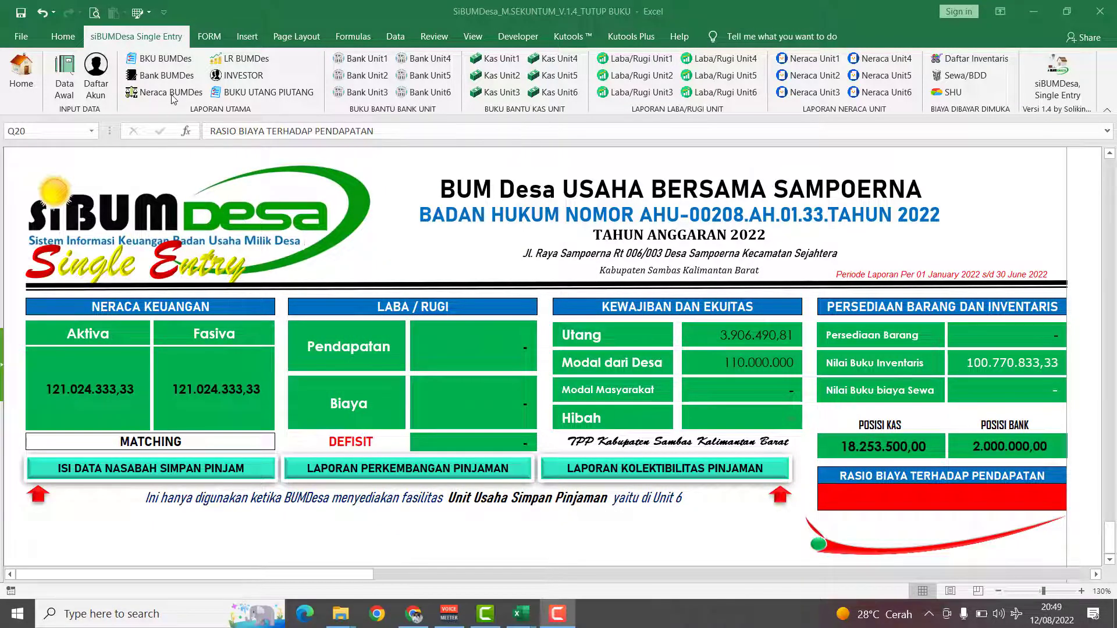
click(173, 97)
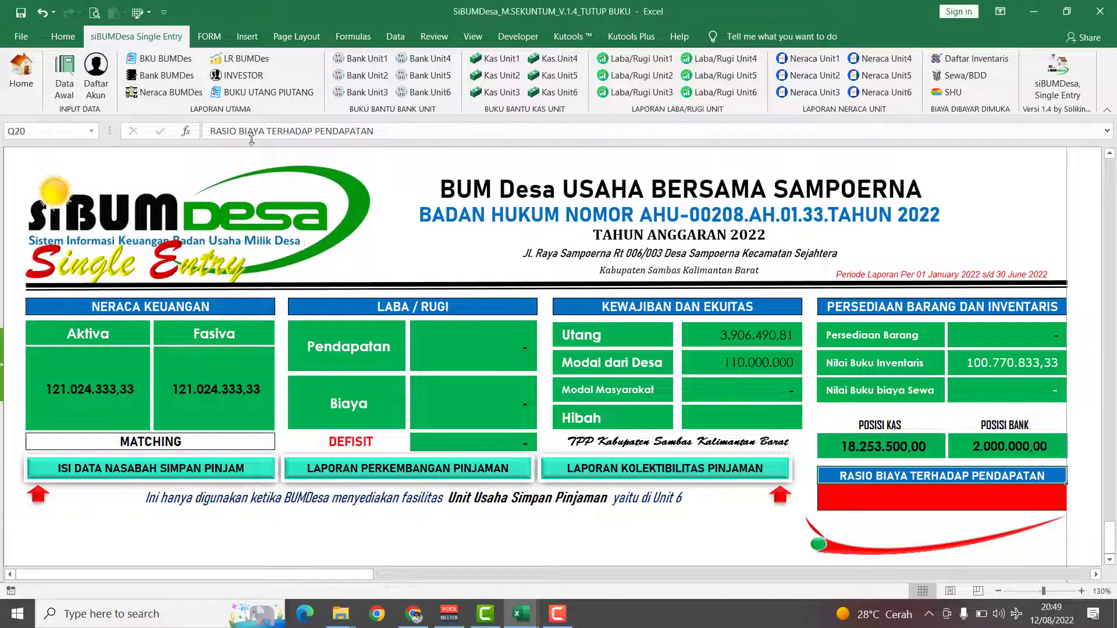
click(165, 93)
scroll(771, 321, up, 1)
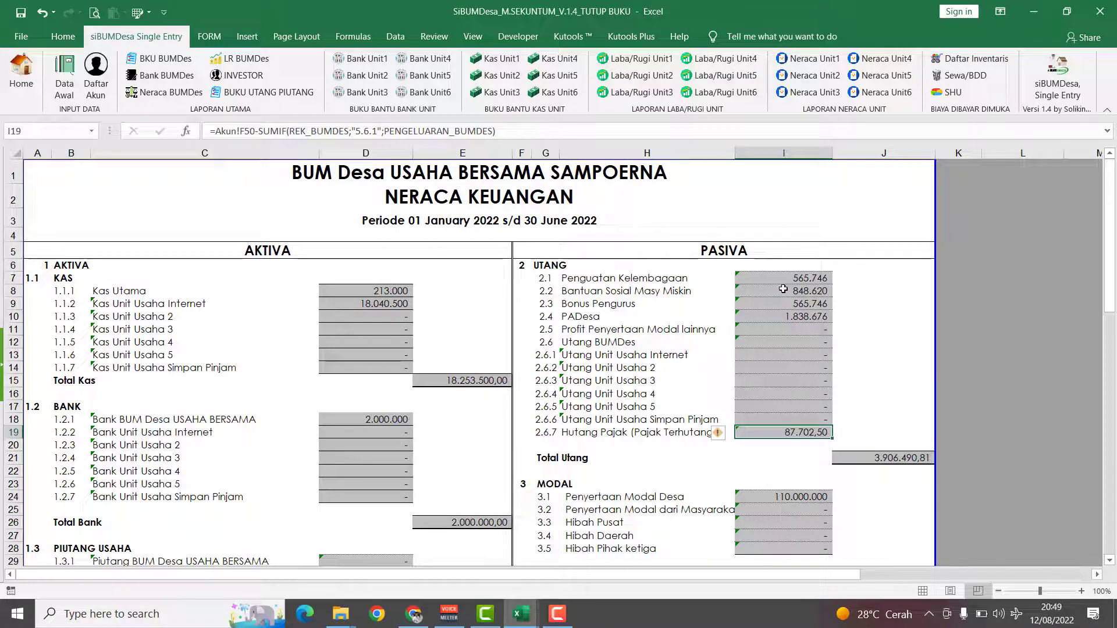
Review the Utang and Modal sections of the balance sheet and inspect the Surflus / Defisit ditahan formula in I30.
scroll(784, 315, down, 2)
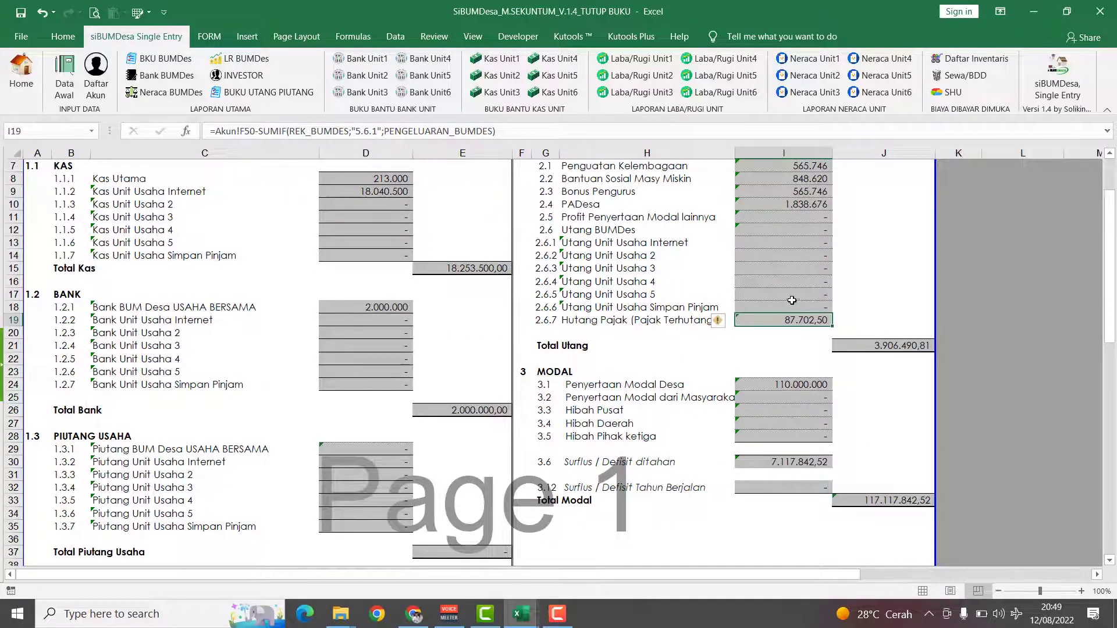
scroll(792, 300, down, 2)
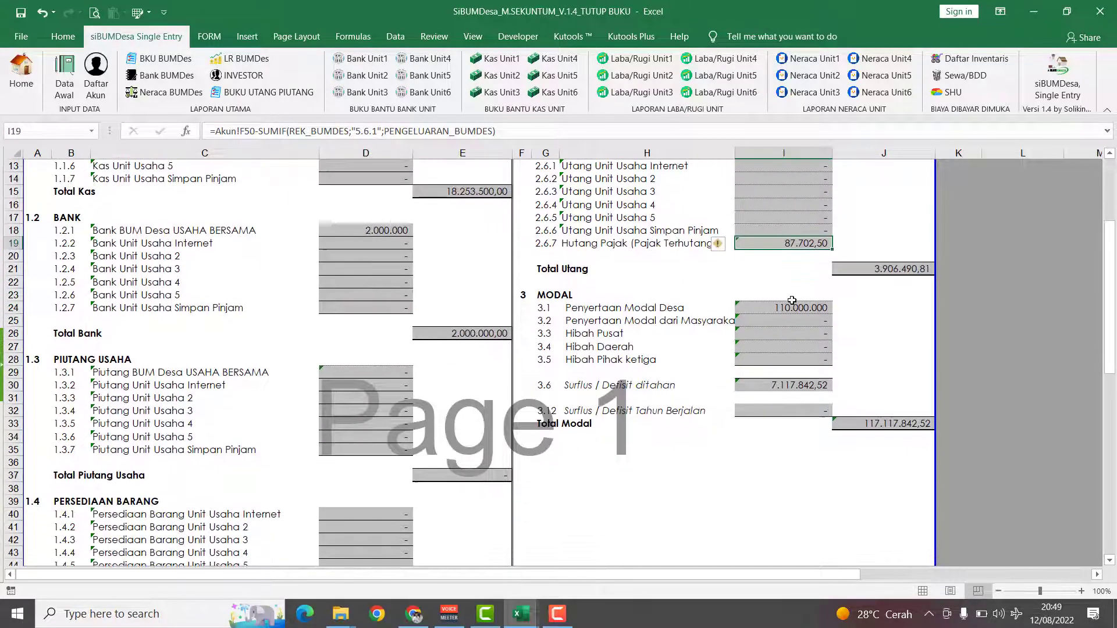
click(808, 387)
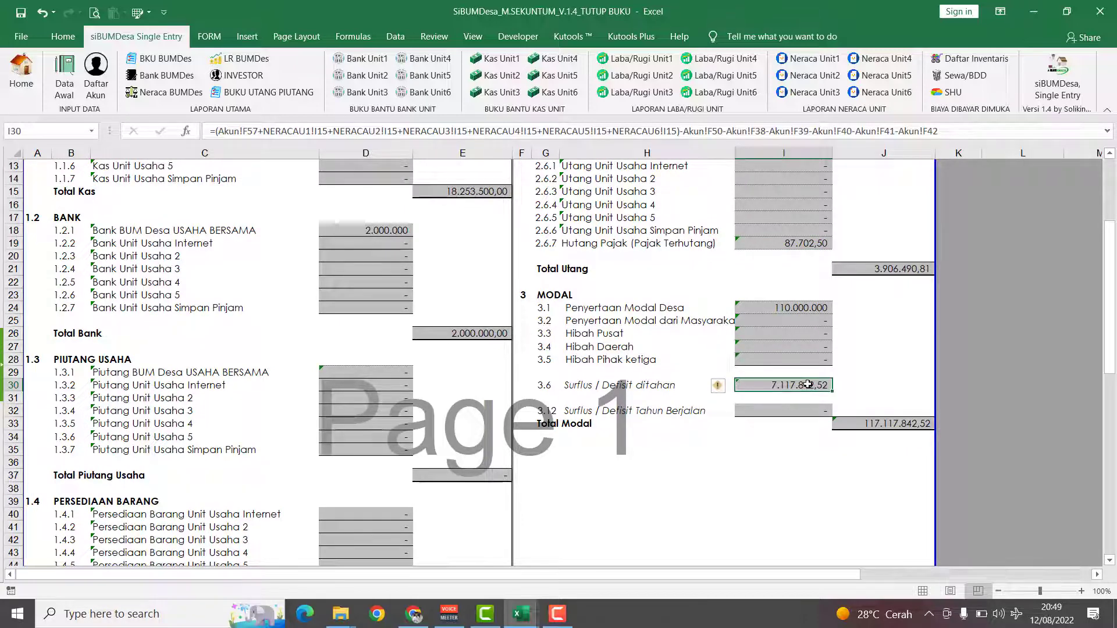
Compare the Jumlah Aktiva total in E60 with the Jumlah Pasiva total in J60, and return to the Home dashboard.
scroll(808, 385, down, 8)
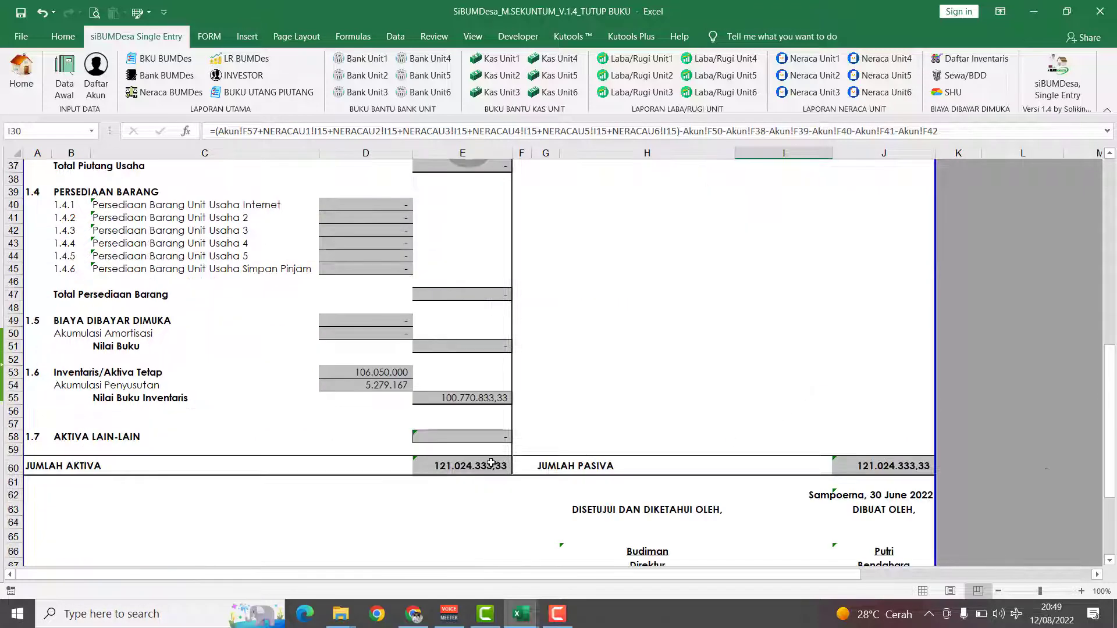
click(491, 463)
click(916, 468)
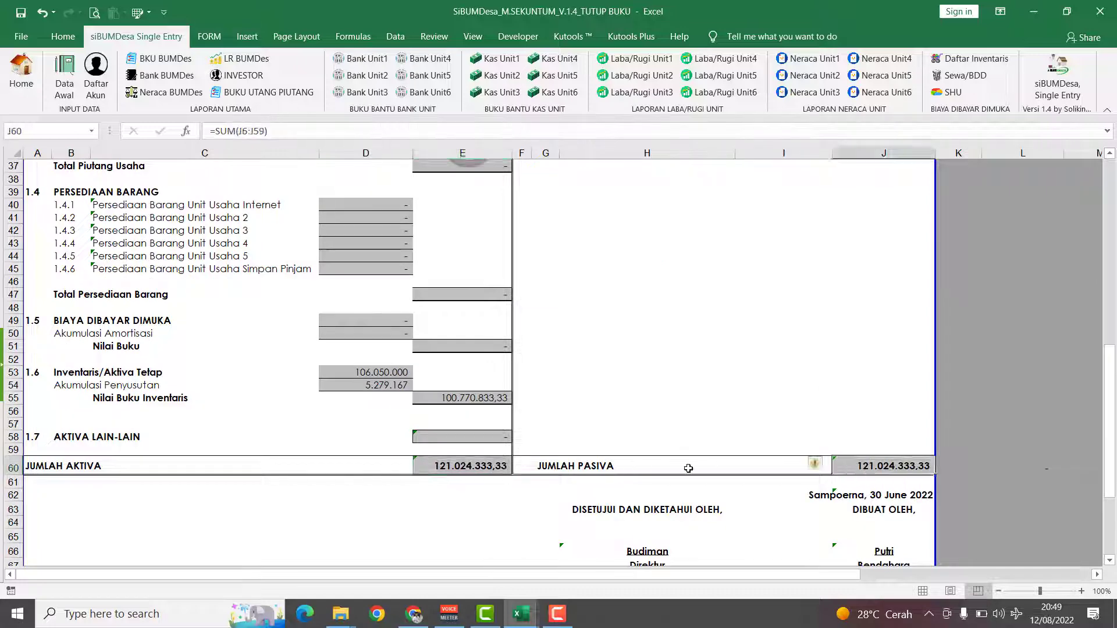
click(507, 467)
click(863, 465)
scroll(461, 413, up, 11)
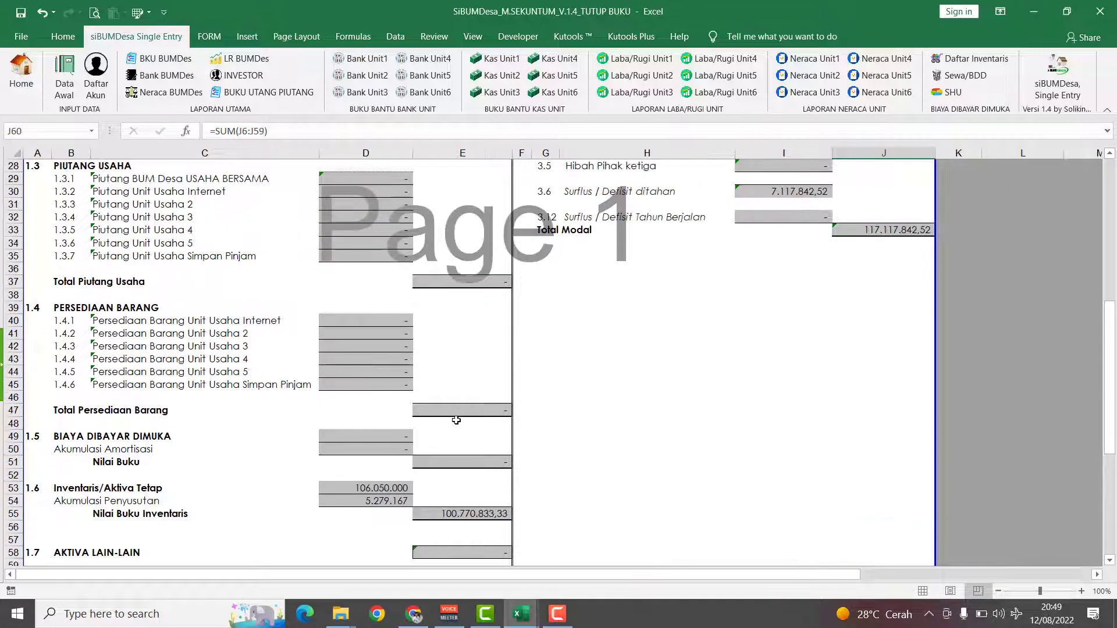
scroll(462, 406, up, 1)
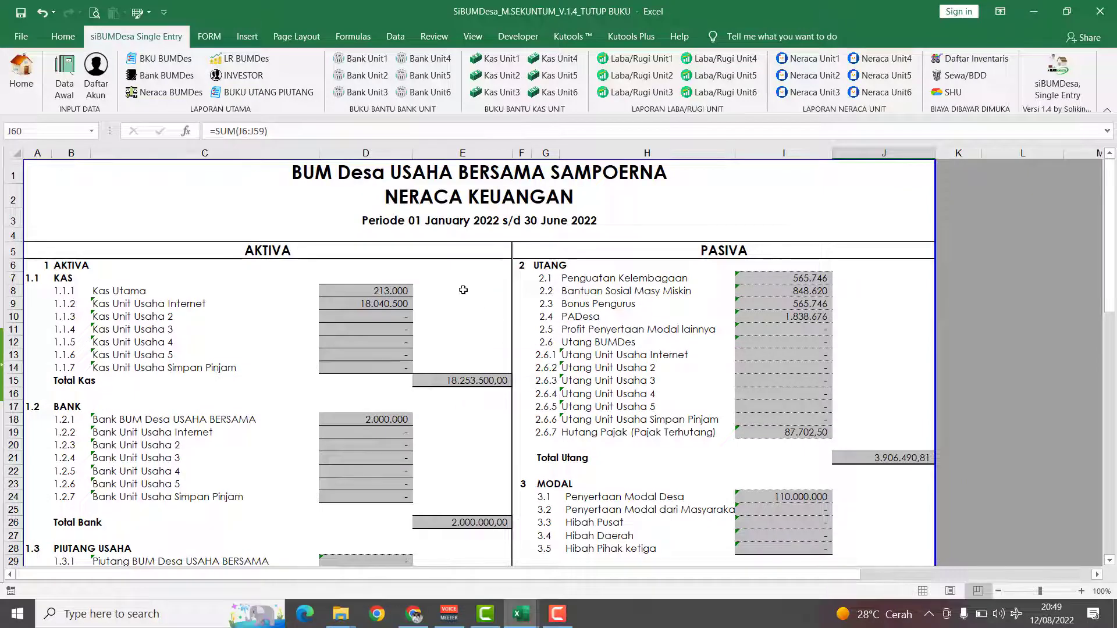
click(21, 73)
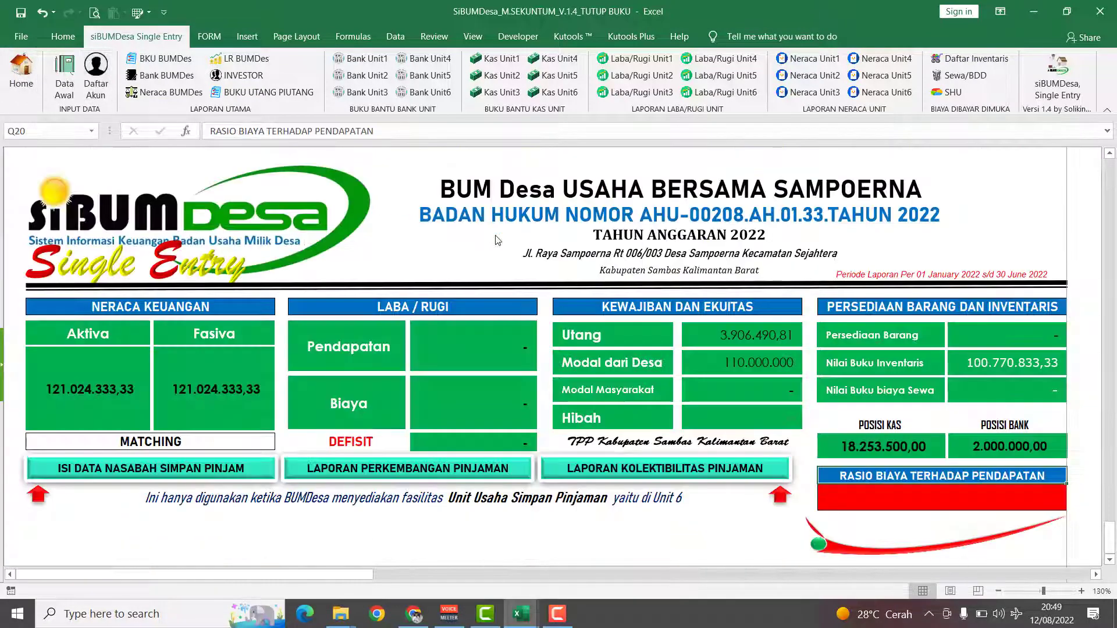